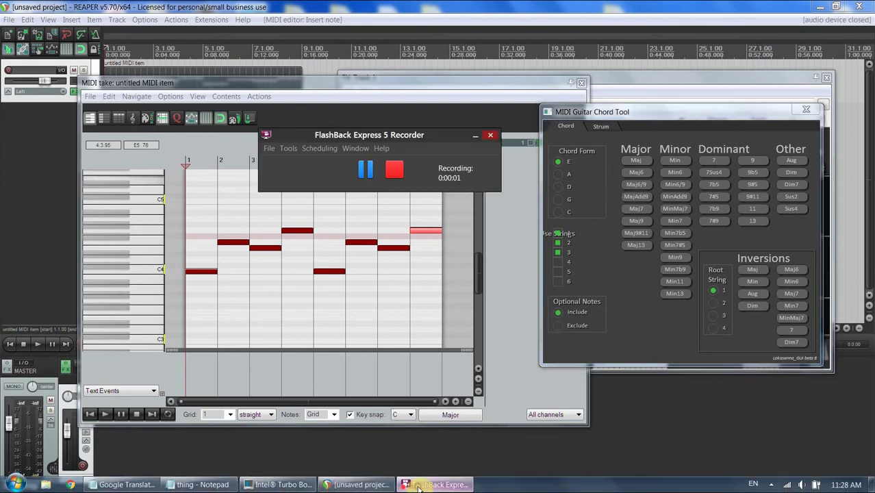
Play the single-note melody in the MIDI editor, then drag the bar 4 note down to D4
{"action": "left_click", "coordinate": [493, 90]}
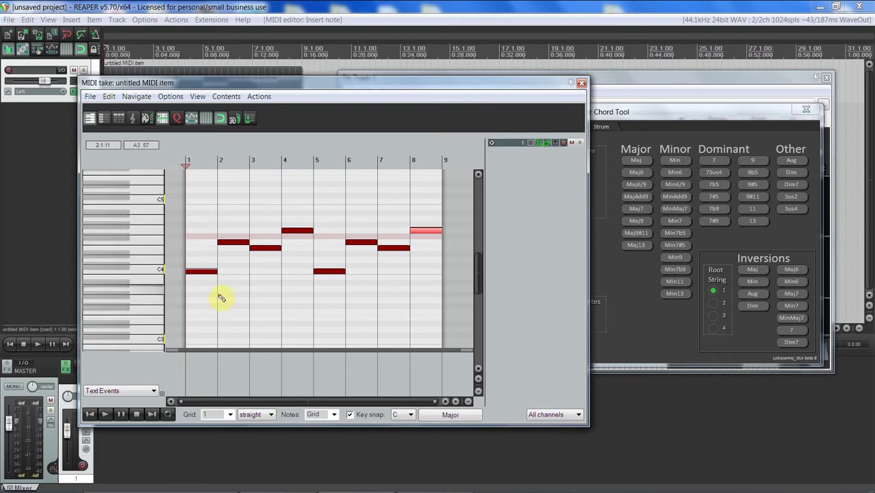
{"action": "key", "text": "space"}
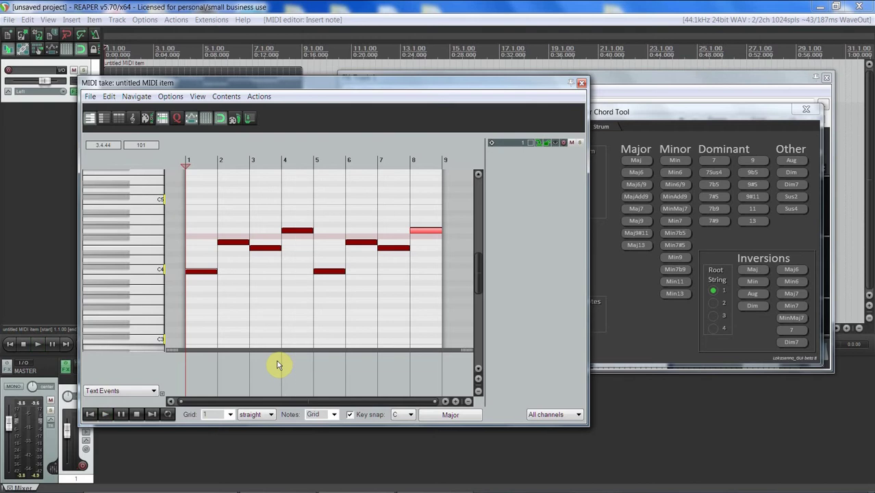
{"action": "key", "text": "space"}
{"action": "left_click_drag", "start_coordinate": [297, 231], "coordinate": [301, 272]}
Undo the bar 4 pitch change and set the Metal-GTX keyswitch articulation to Sus_Down
{"action": "key", "text": "ctrl+z"}
{"action": "left_click", "coordinate": [605, 98]}
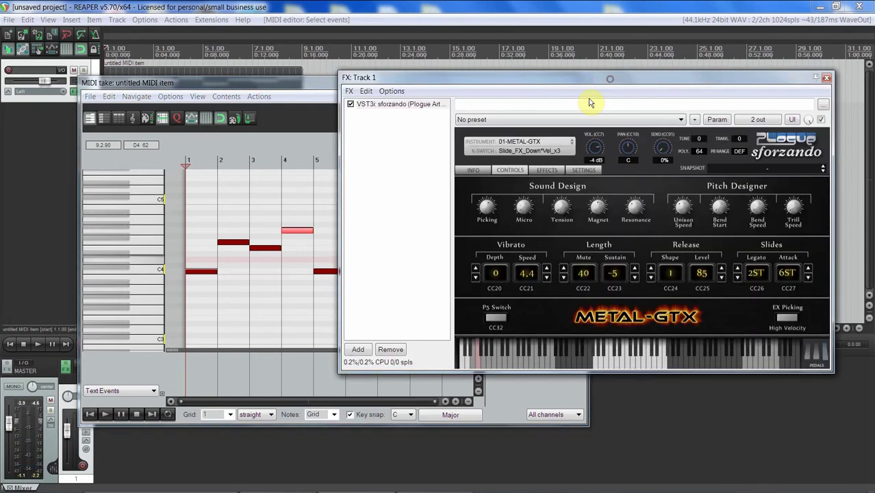
{"action": "left_click", "coordinate": [522, 152]}
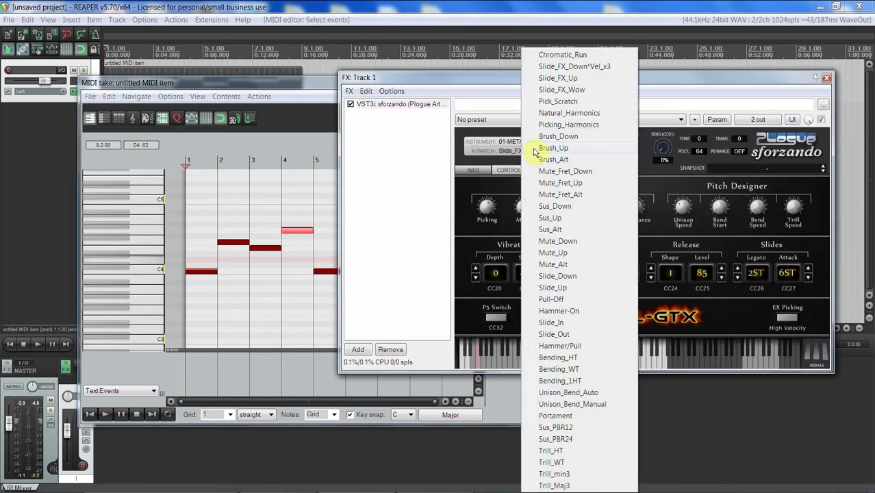
{"action": "left_click", "coordinate": [591, 207]}
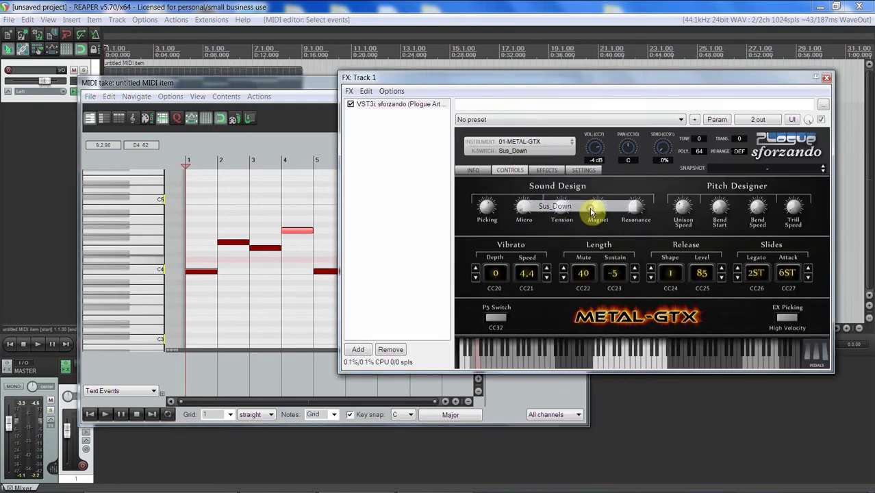
Play the melody with Sus_Down, then marquee-select all eight melody notes
{"action": "left_click", "coordinate": [187, 163]}
{"action": "key", "text": "space"}
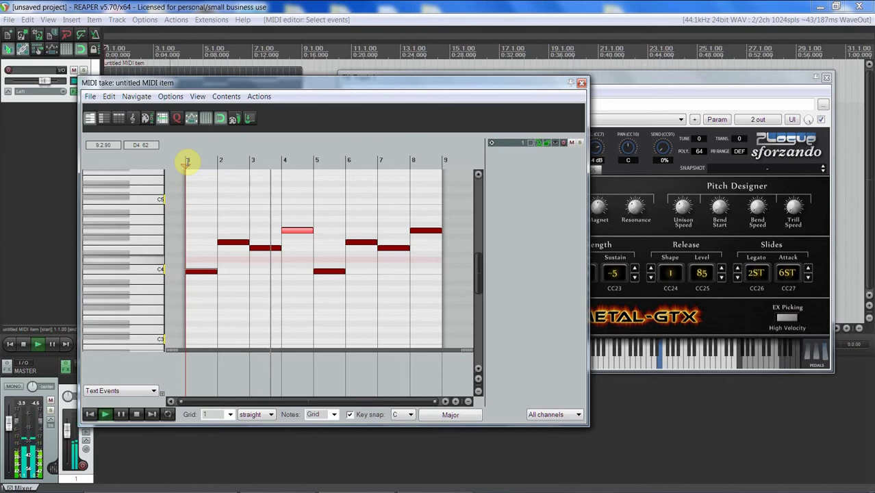
{"action": "key", "text": "space"}
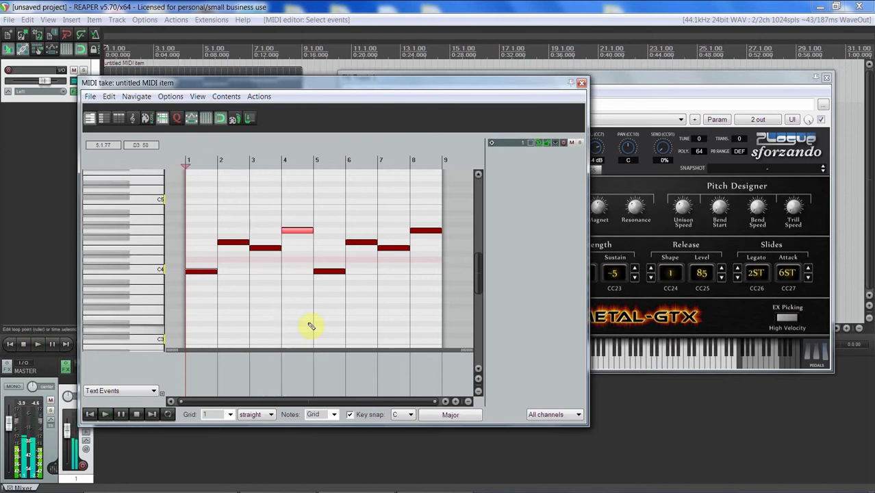
{"action": "left_click_drag", "start_coordinate": [433, 319], "coordinate": [192, 203]}
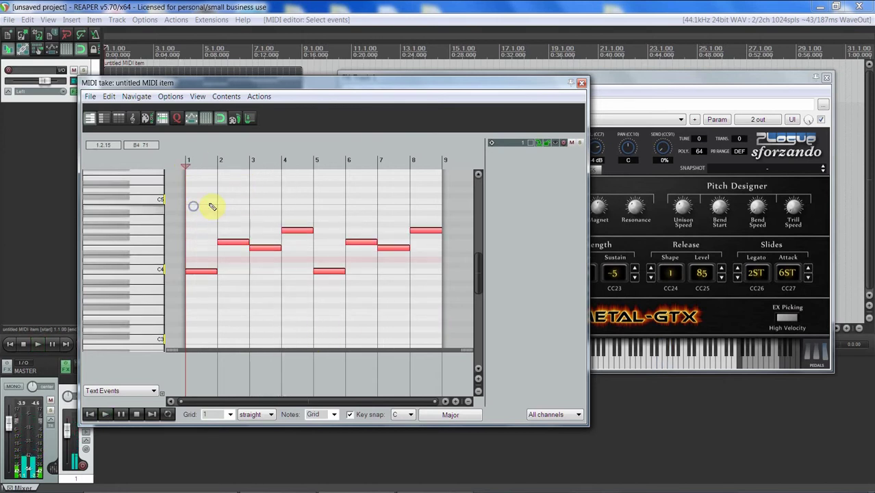
Rearrange the sforzando and Guitar Chord Tool windows so both stay reachable
{"action": "left_click", "coordinate": [664, 89]}
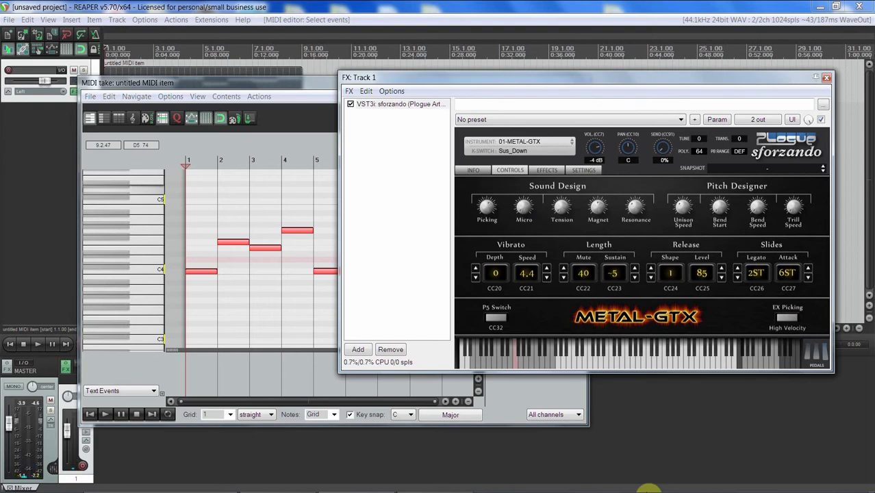
{"action": "mouse_move", "coordinate": [639, 478]}
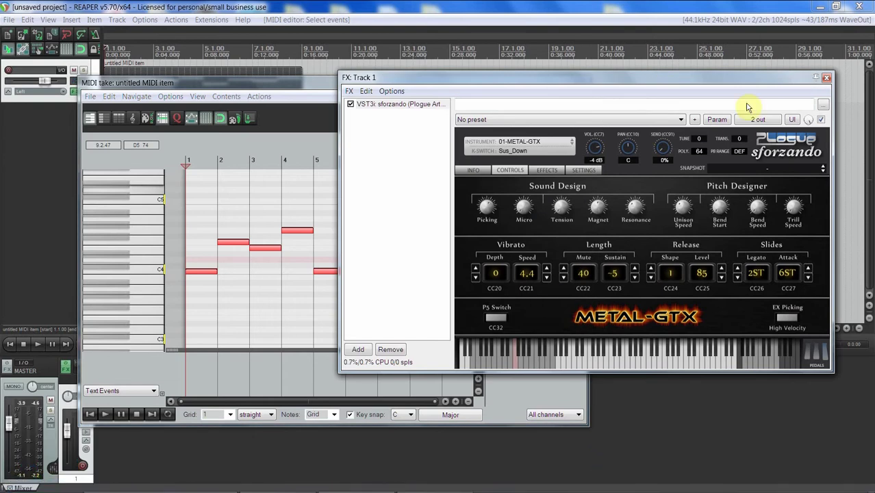
{"action": "left_click_drag", "start_coordinate": [726, 76], "coordinate": [674, 141]}
{"action": "left_click_drag", "start_coordinate": [773, 111], "coordinate": [732, 96]}
{"action": "left_click", "coordinate": [484, 139]}
Arrange the instrument, MIDI editor and Guitar Chord Tool windows side by side
{"action": "left_click_drag", "start_coordinate": [537, 157], "coordinate": [587, 161]}
{"action": "left_click", "coordinate": [574, 118]}
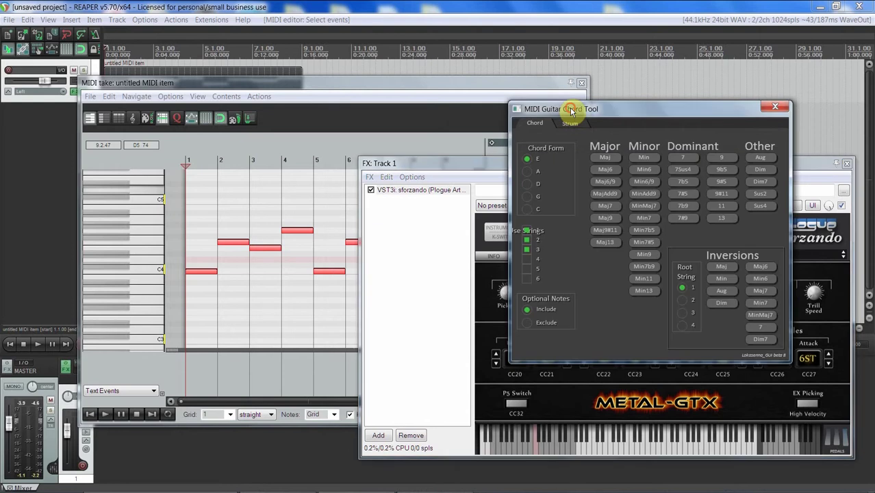
{"action": "left_click_drag", "start_coordinate": [462, 84], "coordinate": [473, 86]}
{"action": "left_click_drag", "start_coordinate": [635, 114], "coordinate": [681, 115]}
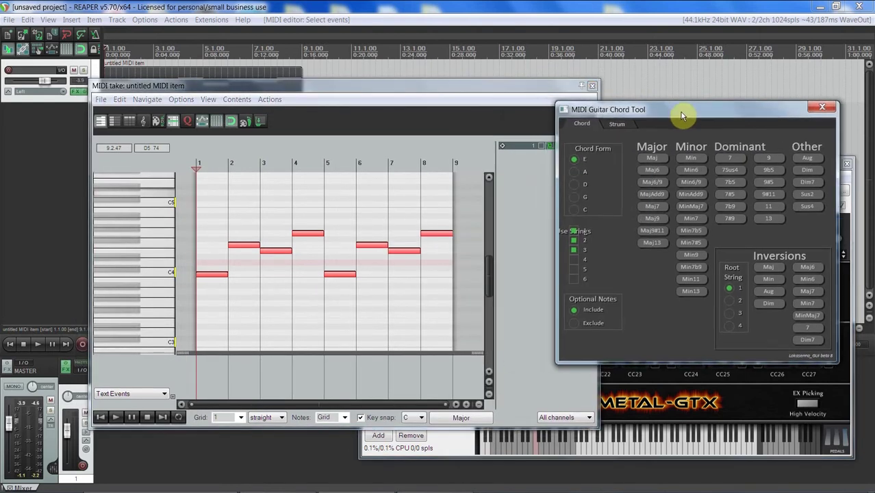
Turn the selected notes into Maj three-note chords and play the progression
{"action": "left_click", "coordinate": [660, 158]}
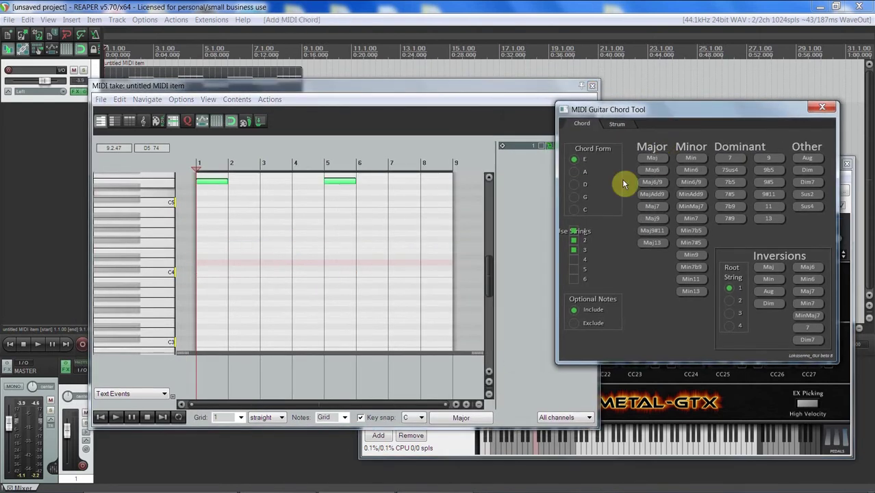
{"action": "left_click_drag", "start_coordinate": [486, 281], "coordinate": [498, 256]}
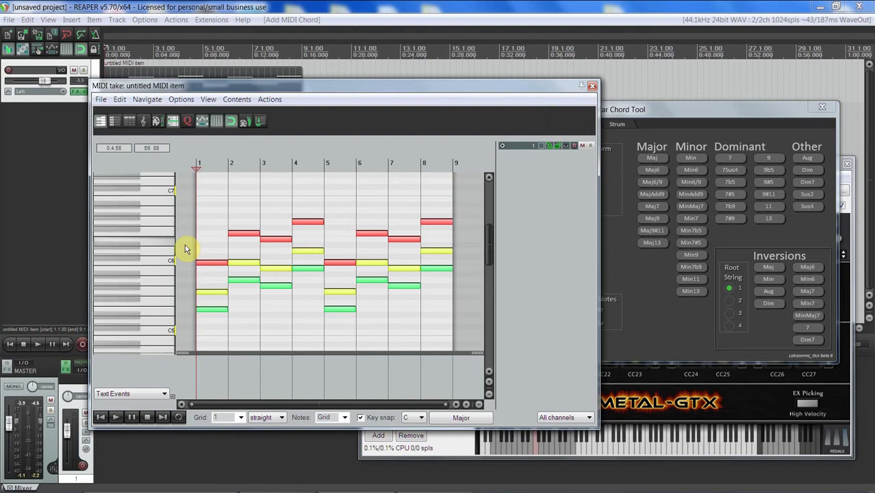
{"action": "key", "text": "space"}
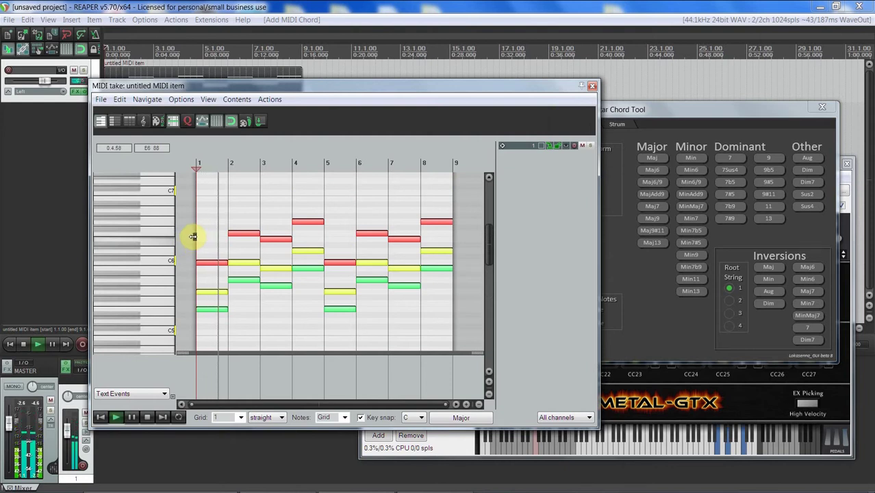
{"action": "key", "text": "space"}
Transpose the chords down 12 semitones and audition pitches on the piano keyboard
{"action": "left_click", "coordinate": [120, 99]}
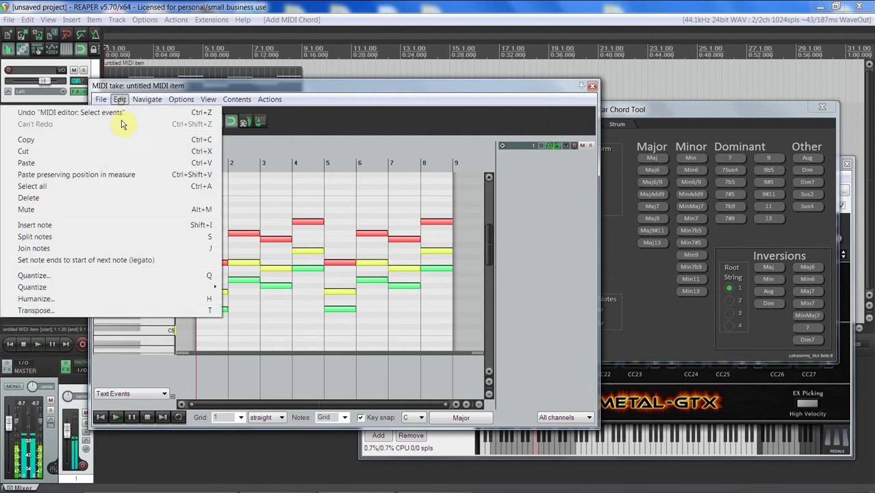
{"action": "left_click", "coordinate": [88, 306]}
{"action": "type", "text": "1"}
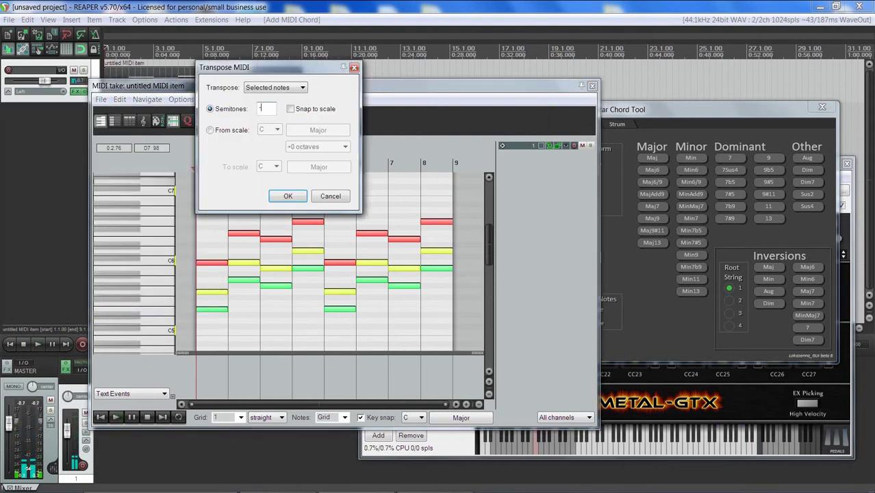
{"action": "type", "text": "12"}
{"action": "left_click", "coordinate": [299, 200]}
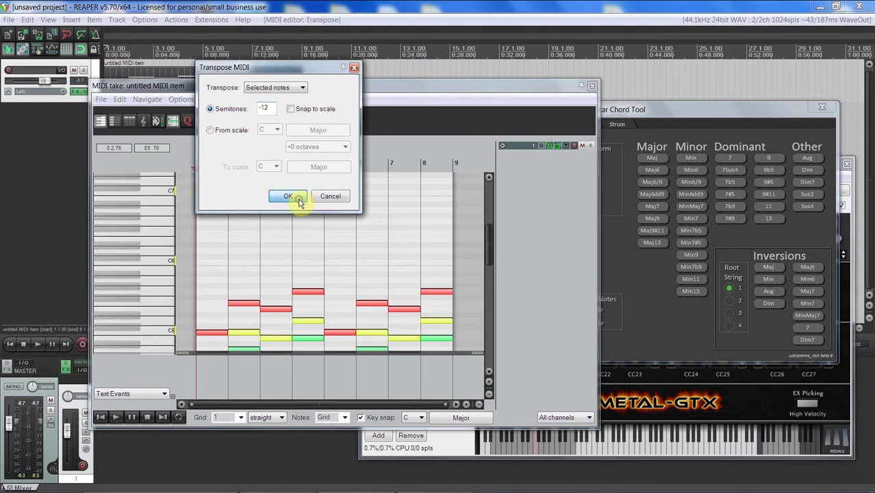
{"action": "left_click_drag", "start_coordinate": [153, 270], "coordinate": [170, 342]}
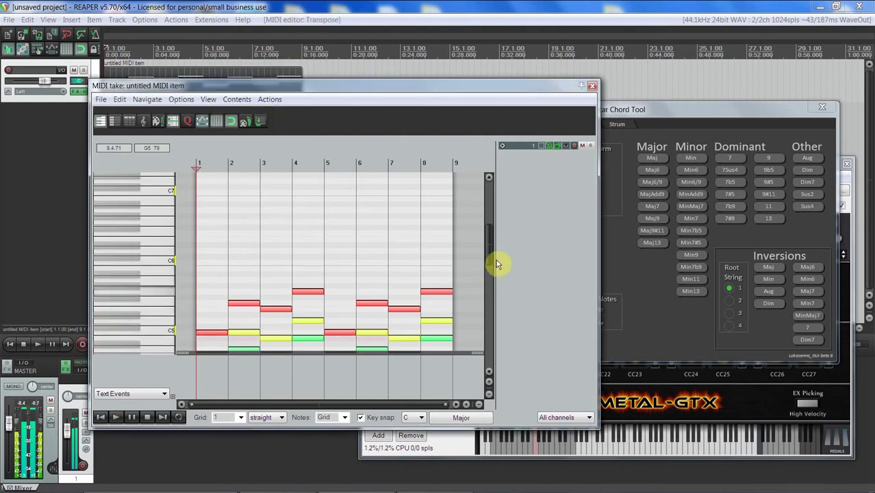
{"action": "left_click_drag", "start_coordinate": [491, 260], "coordinate": [453, 303]}
{"action": "mouse_move", "coordinate": [152, 339]}
{"action": "left_mouse_down"}
{"action": "mouse_move", "coordinate": [145, 296]}
{"action": "mouse_move", "coordinate": [149, 324]}
{"action": "left_mouse_up"}
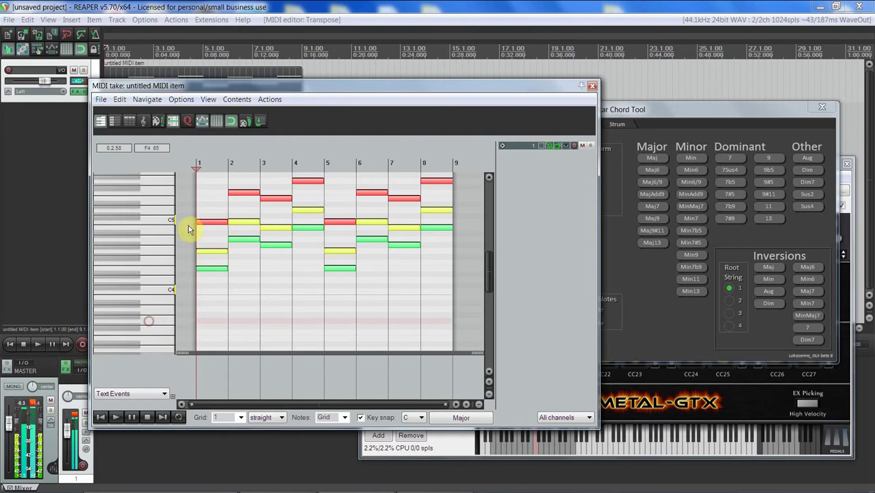
Transpose the chords down another -12 semitones and play the lowered progression
{"action": "left_click", "coordinate": [120, 100]}
{"action": "left_click", "coordinate": [137, 311]}
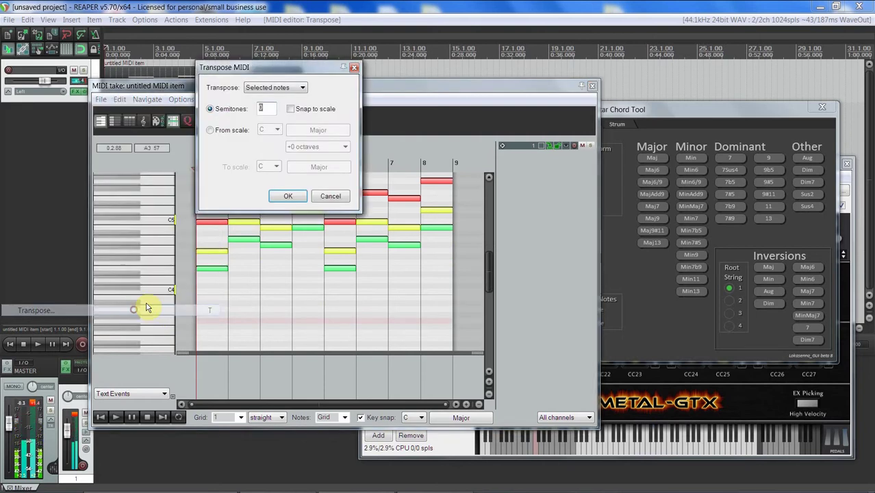
{"action": "type", "text": "-12"}
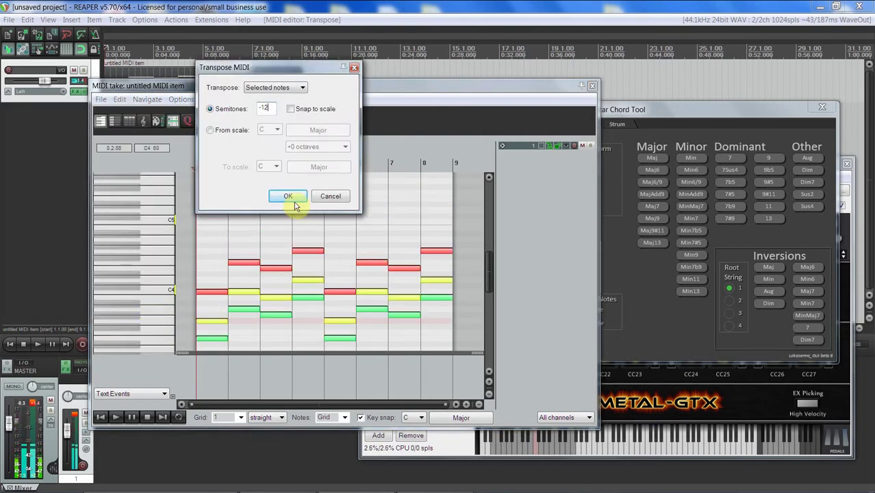
{"action": "left_click", "coordinate": [288, 196]}
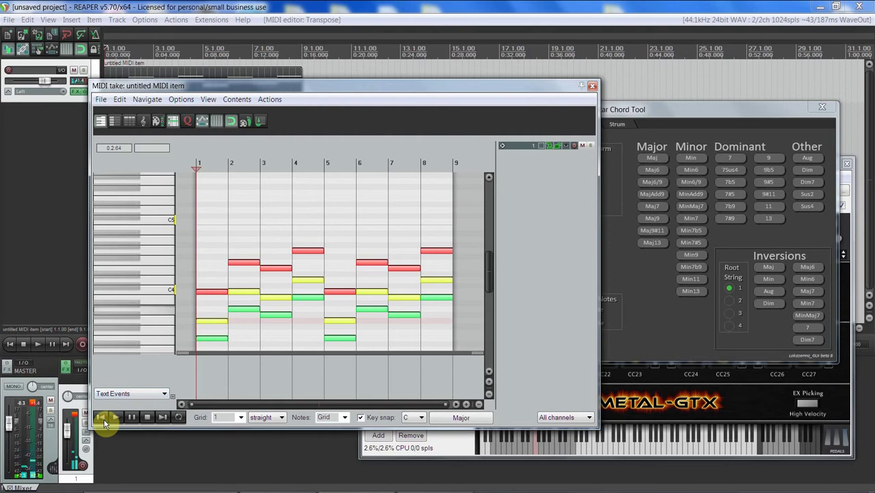
{"action": "left_click", "coordinate": [111, 417]}
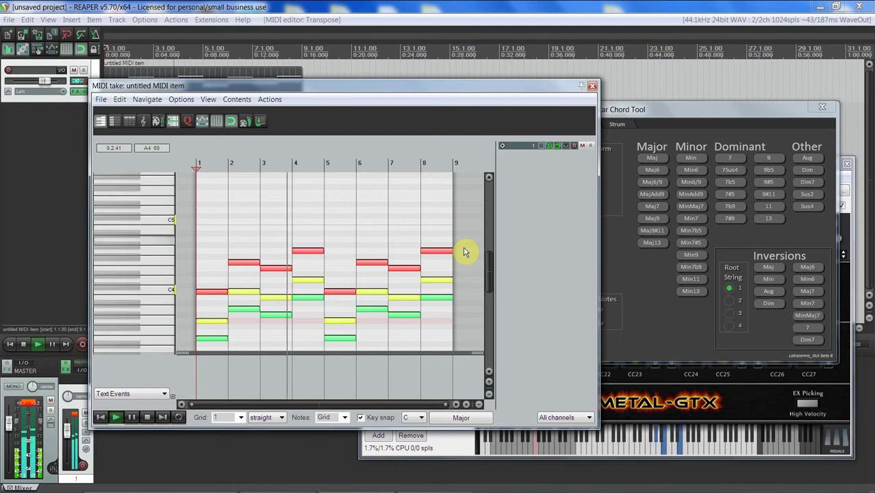
{"action": "left_click_drag", "start_coordinate": [489, 263], "coordinate": [493, 276]}
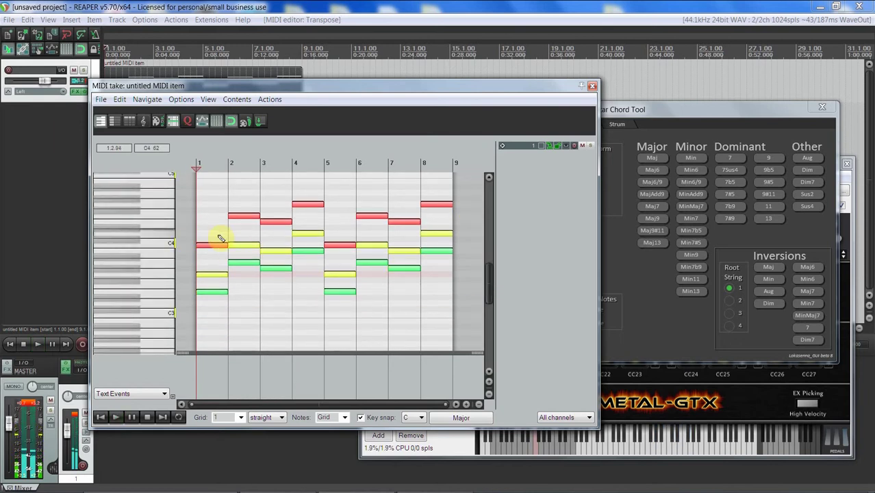
{"action": "left_click_drag", "start_coordinate": [668, 118], "coordinate": [648, 116]}
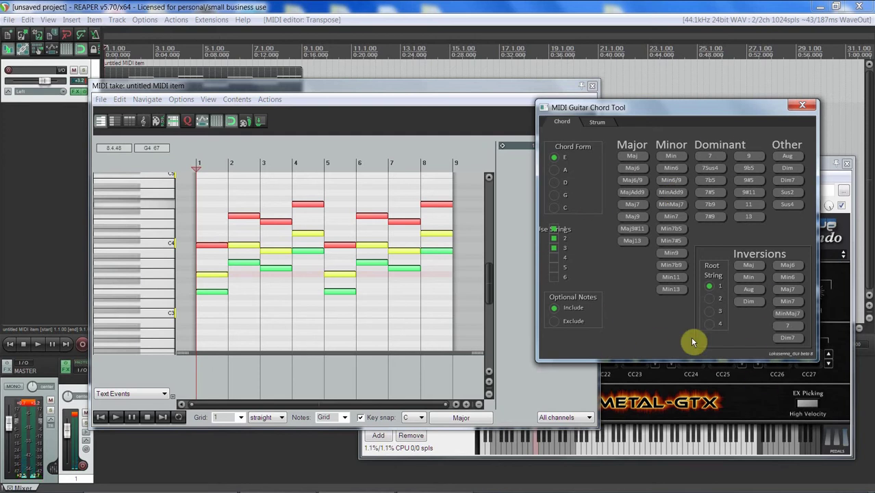
Set strum randomness to 19% and strum the bar 1, 3, 5 and 7 chords at 1/4
{"action": "left_click", "coordinate": [606, 125]}
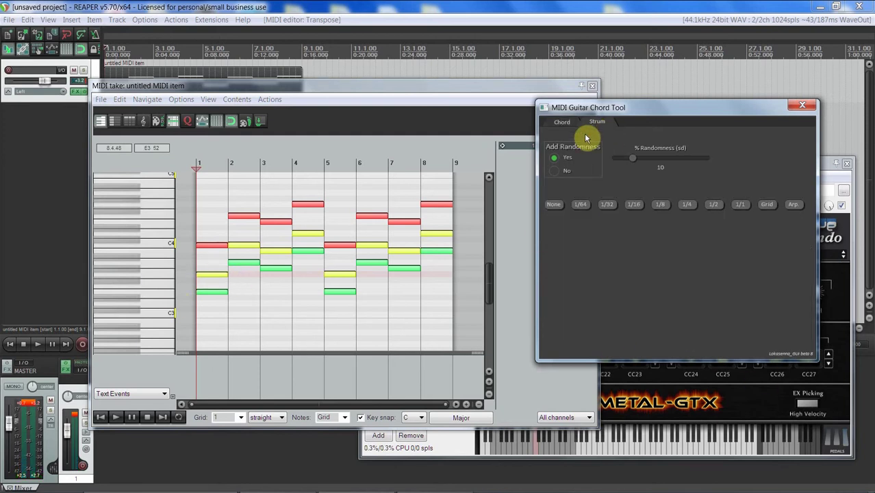
{"action": "left_click_drag", "start_coordinate": [634, 159], "coordinate": [648, 159]}
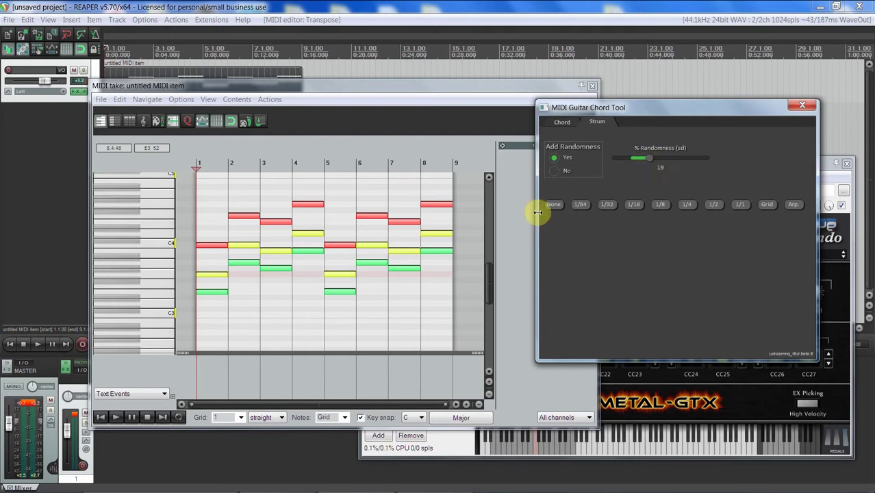
{"action": "left_click_drag", "start_coordinate": [195, 219], "coordinate": [208, 298]}
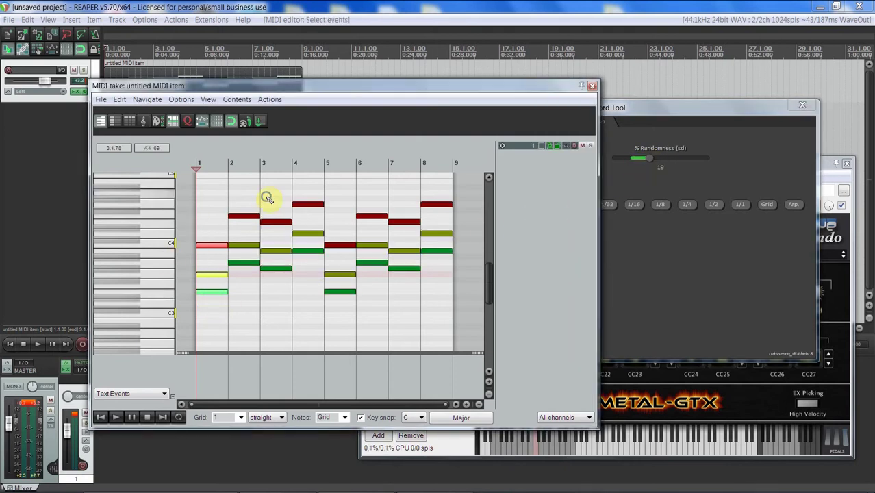
{"action": "left_click_drag", "start_coordinate": [263, 321], "coordinate": [263, 323]}
{"action": "left_click_drag", "start_coordinate": [342, 232], "coordinate": [347, 329]}
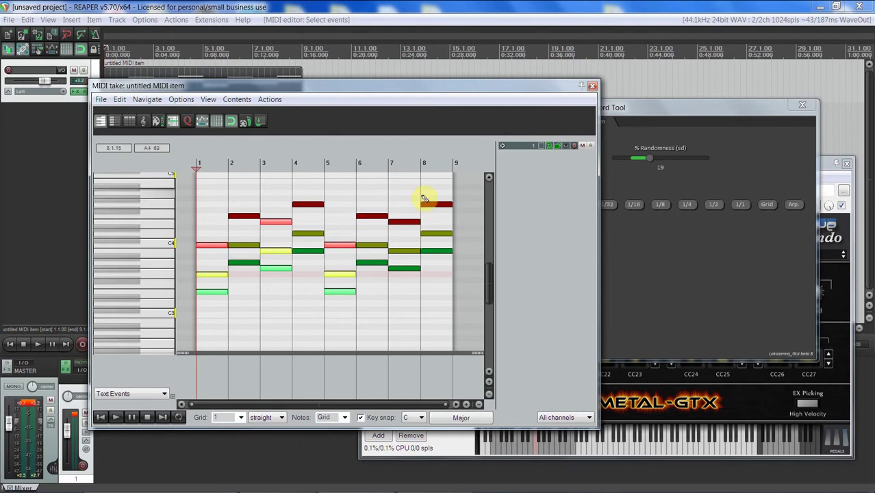
{"action": "left_click_drag", "start_coordinate": [415, 197], "coordinate": [405, 309]}
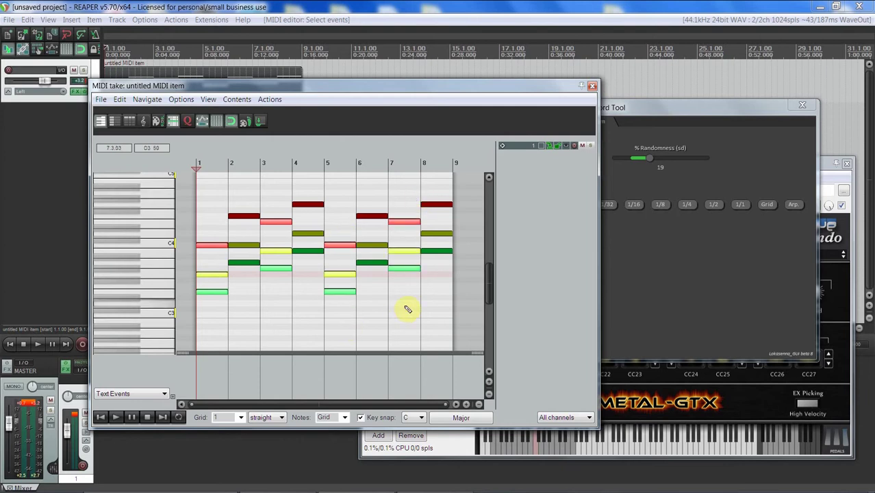
{"action": "left_click", "coordinate": [687, 206]}
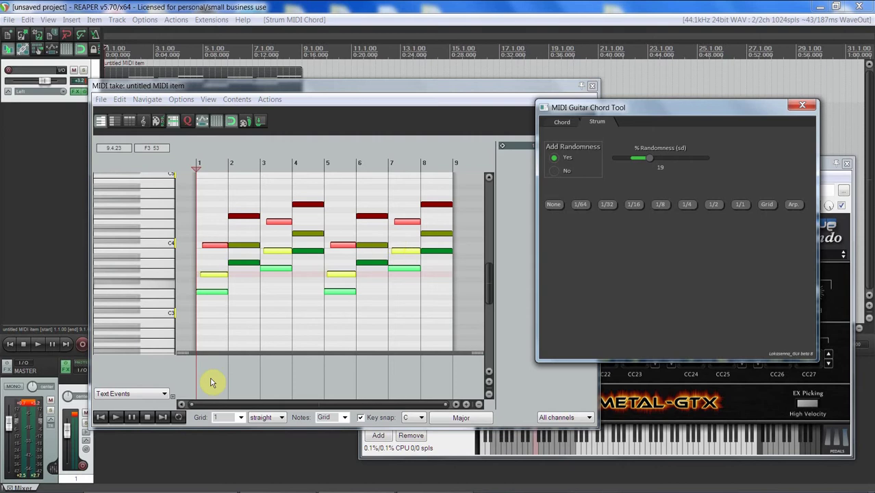
Play the quarter-note strum, undo it, and strum the odd-bar chords at 1/16 instead
{"action": "left_click", "coordinate": [194, 165]}
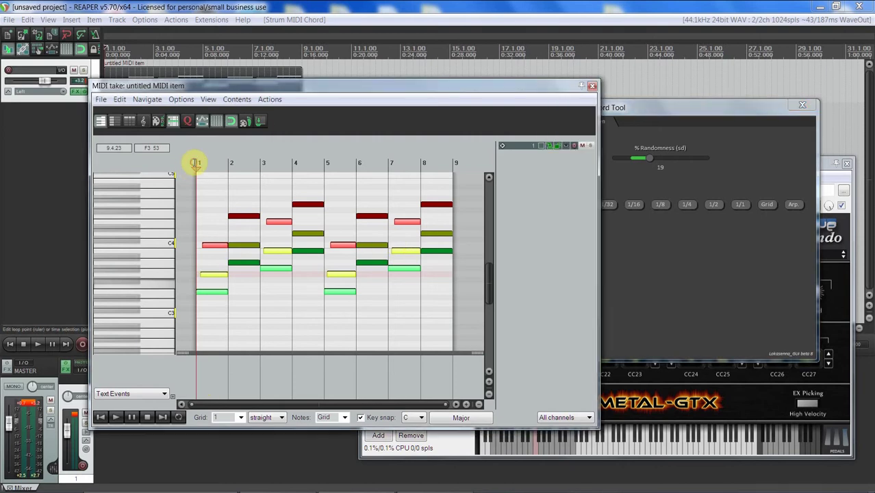
{"action": "key", "text": "space"}
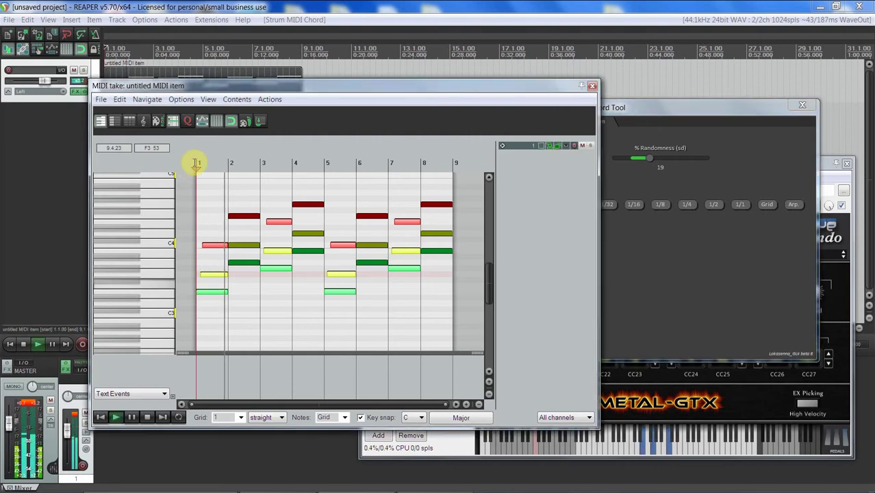
{"action": "key", "text": "space"}
{"action": "key", "text": "ctrl+z"}
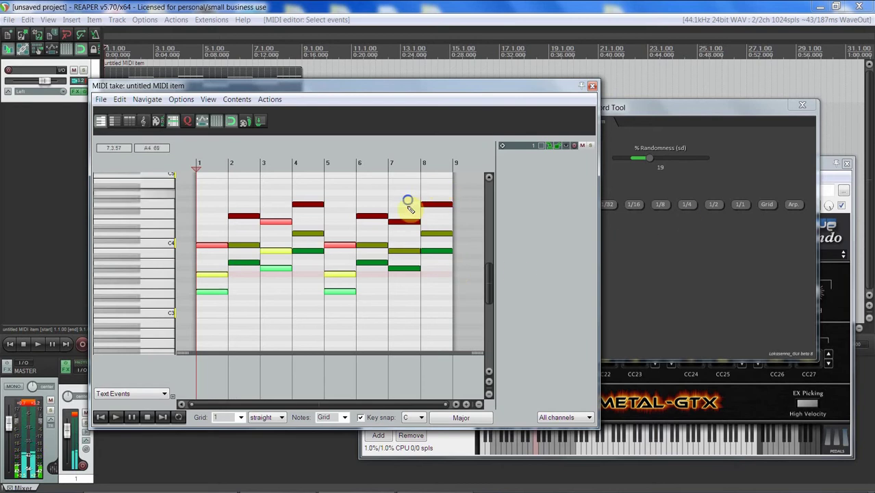
{"action": "left_click_drag", "start_coordinate": [419, 202], "coordinate": [387, 324]}
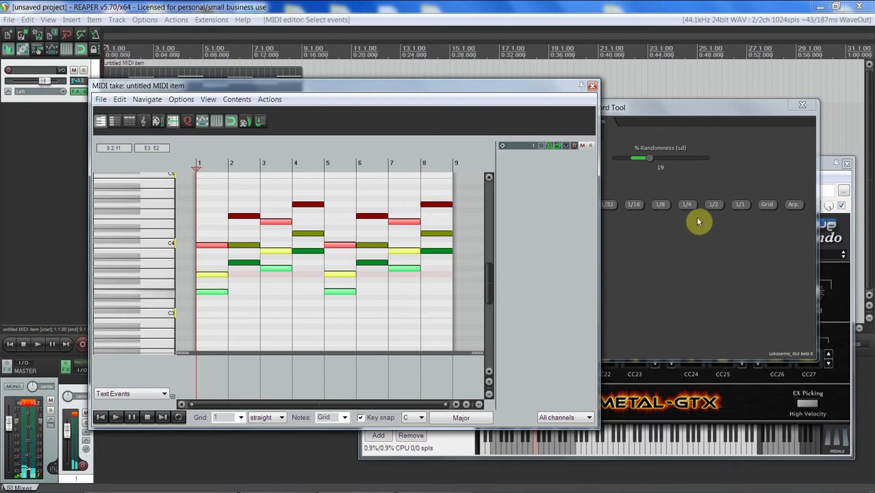
{"action": "left_click", "coordinate": [633, 207]}
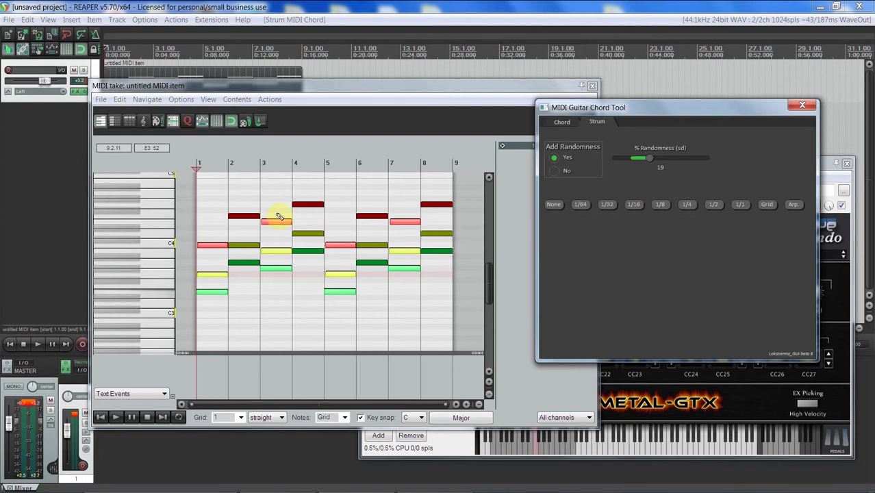
Select the bar 2, 4, 6 and 8 chords and strum them at 1/8
{"action": "left_click", "coordinate": [249, 264]}
{"action": "left_click_drag", "start_coordinate": [248, 264], "coordinate": [254, 316]}
{"action": "left_click_drag", "start_coordinate": [305, 197], "coordinate": [312, 297]}
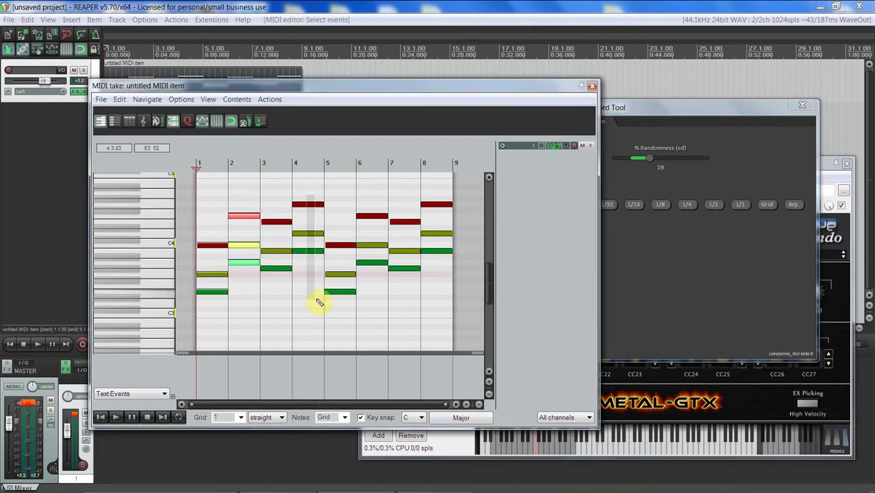
{"action": "left_click_drag", "start_coordinate": [442, 187], "coordinate": [437, 299]}
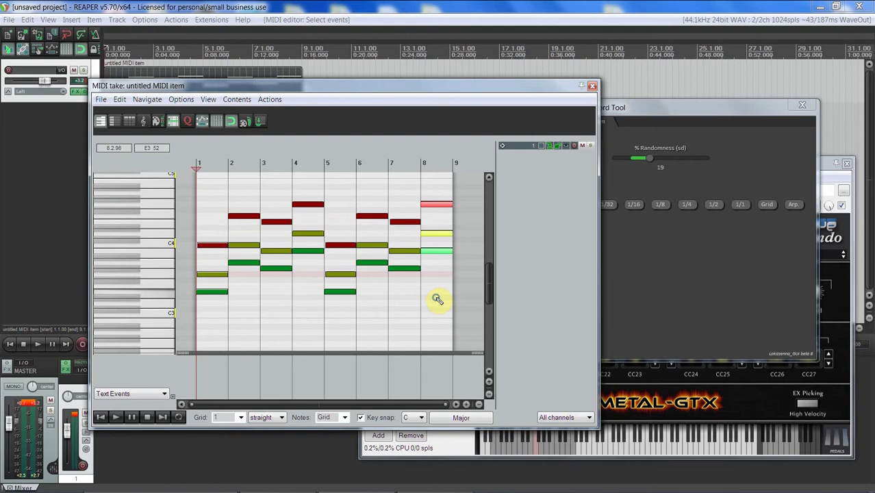
{"action": "left_click", "coordinate": [334, 205], "text": "ctrl"}
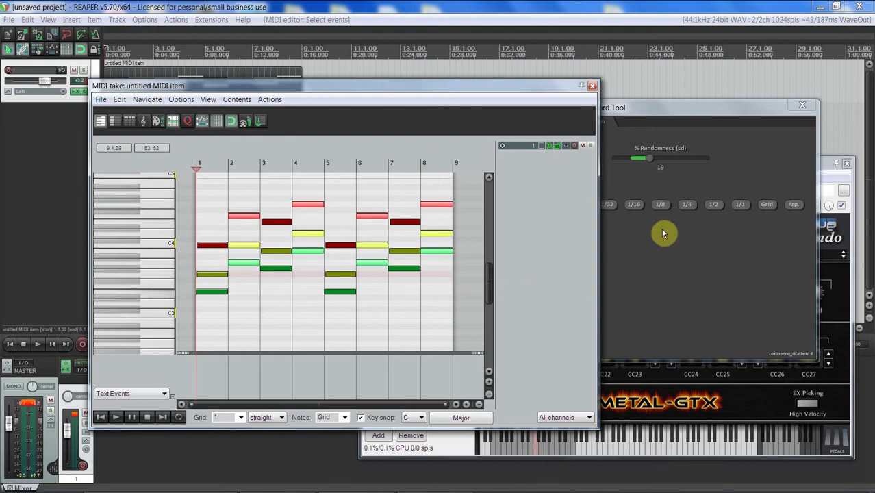
{"action": "left_click", "coordinate": [659, 205]}
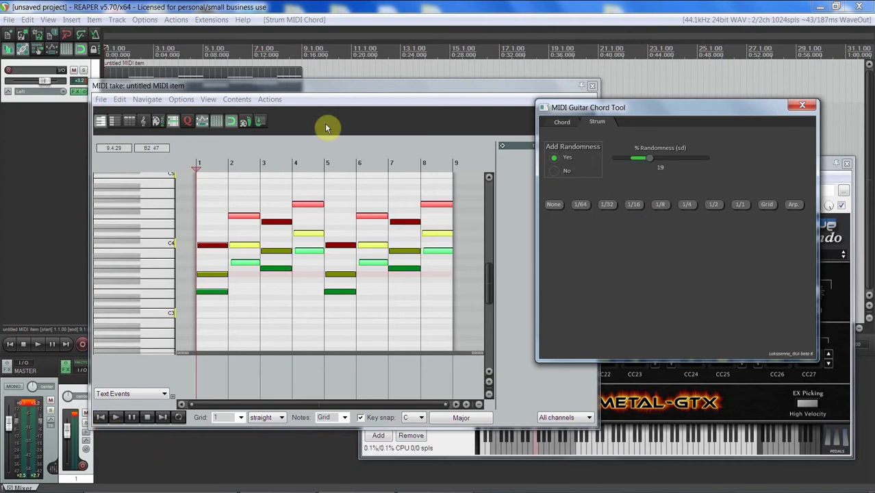
Move the MIDI editor window aside and clear the track selection
{"action": "left_click_drag", "start_coordinate": [308, 87], "coordinate": [632, 153]}
{"action": "left_click", "coordinate": [300, 345]}
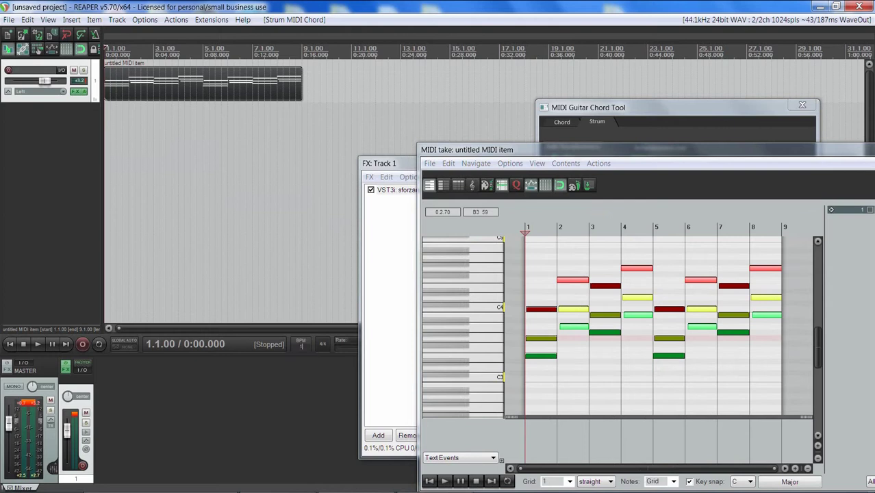
{"action": "left_click", "coordinate": [326, 380]}
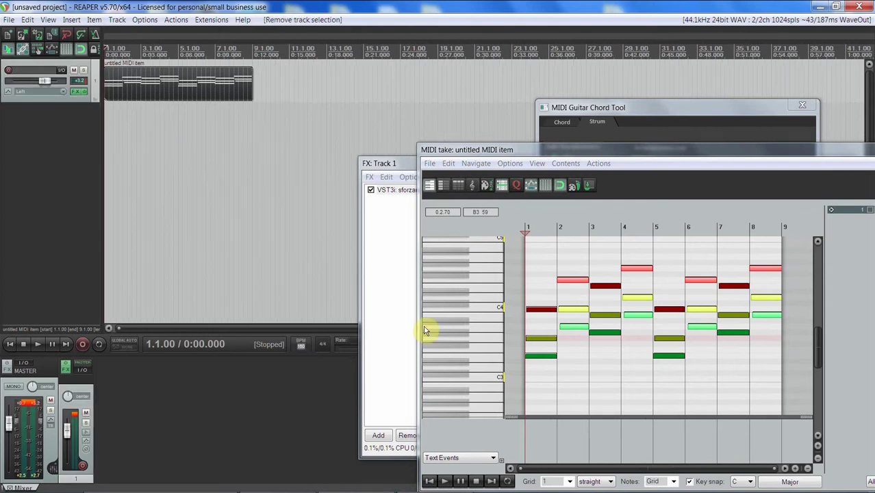
{"action": "left_click_drag", "start_coordinate": [565, 145], "coordinate": [223, 69]}
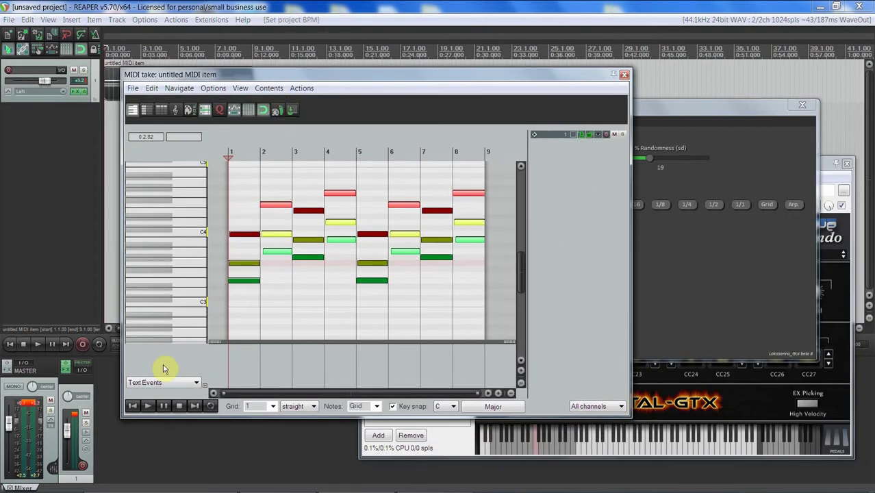
Play the strummed progression, stop back at bar 1, and shift the editor left
{"action": "left_click", "coordinate": [130, 406]}
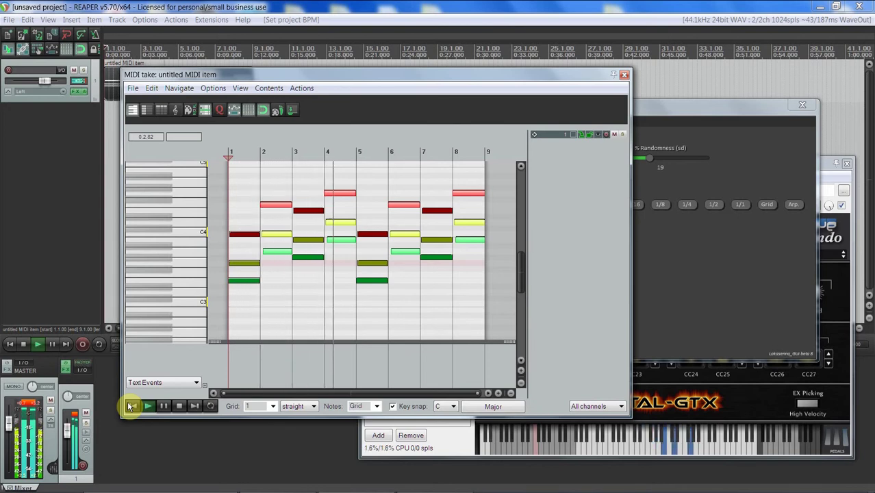
{"action": "left_click", "coordinate": [179, 406]}
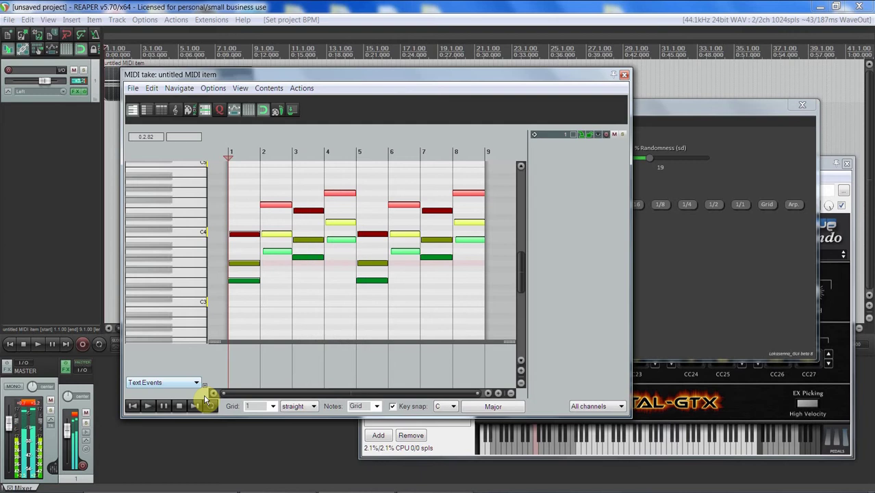
{"action": "left_click_drag", "start_coordinate": [452, 81], "coordinate": [382, 78]}
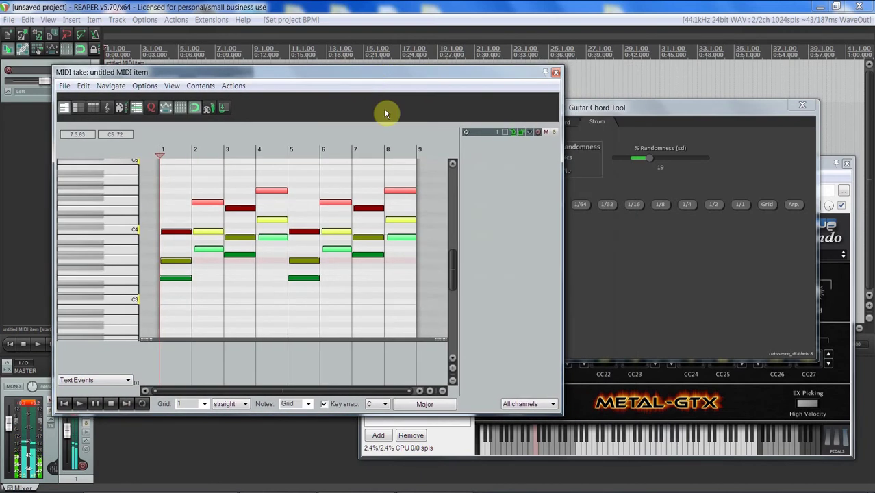
Close the Guitar Chord Tool and play the chords with sforzando raised above the MIDI editor
{"action": "left_click", "coordinate": [803, 108]}
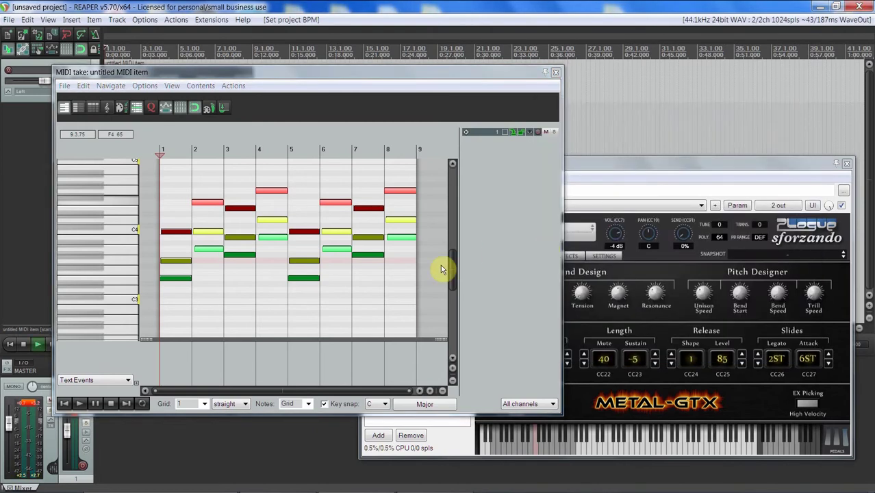
{"action": "key", "text": "space"}
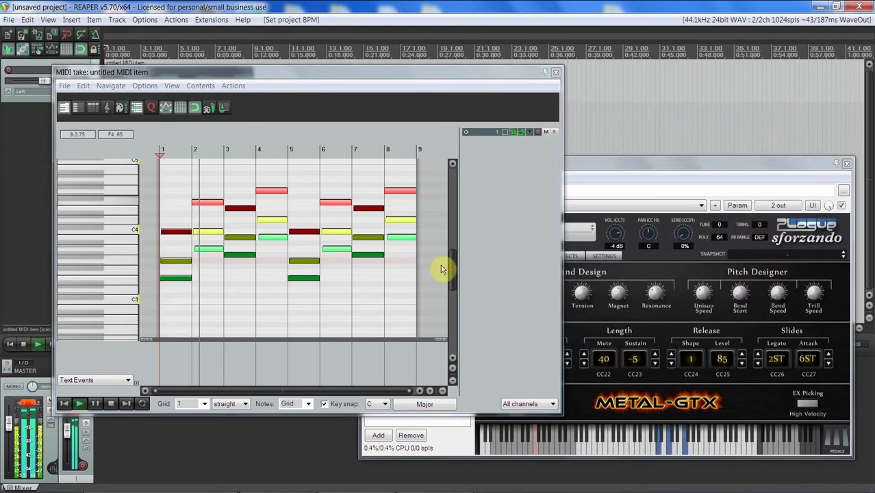
{"action": "left_click_drag", "start_coordinate": [611, 163], "coordinate": [630, 152]}
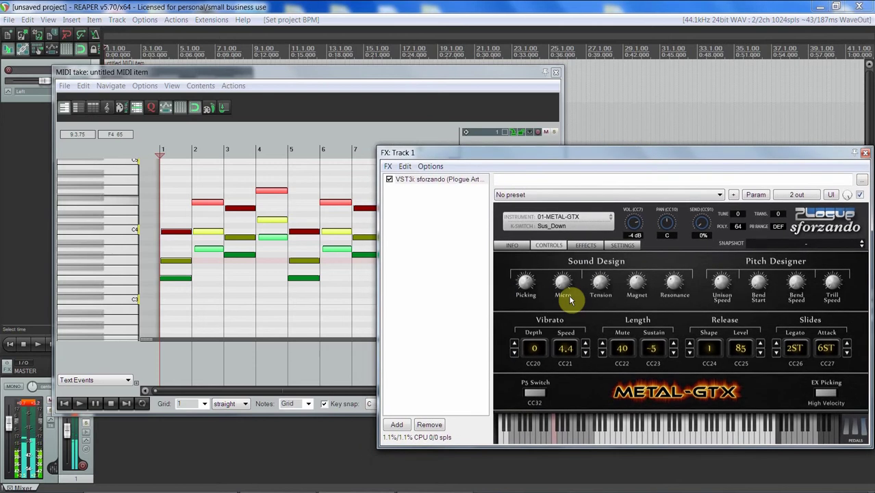
Browse sforzando's EFFECTS and SETTINGS tabs, return to CONTROLS, and move the window up-left
{"action": "left_click", "coordinate": [585, 247]}
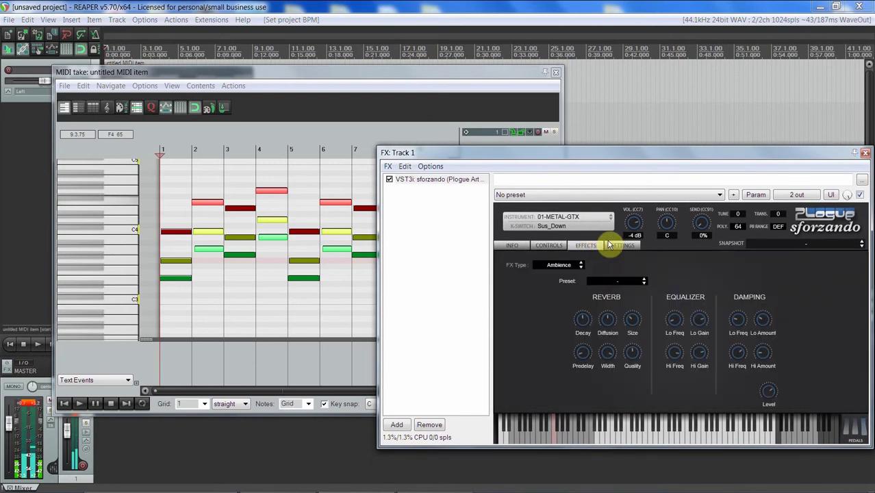
{"action": "left_click", "coordinate": [626, 245]}
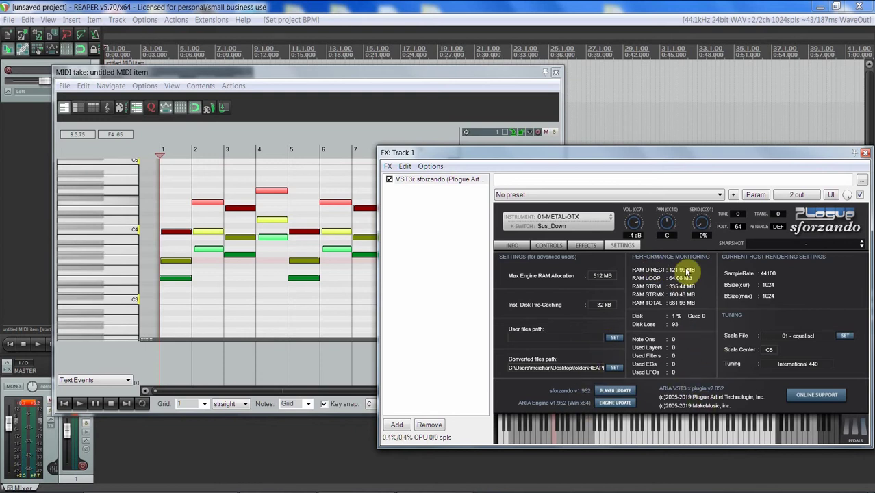
{"action": "left_click", "coordinate": [586, 246]}
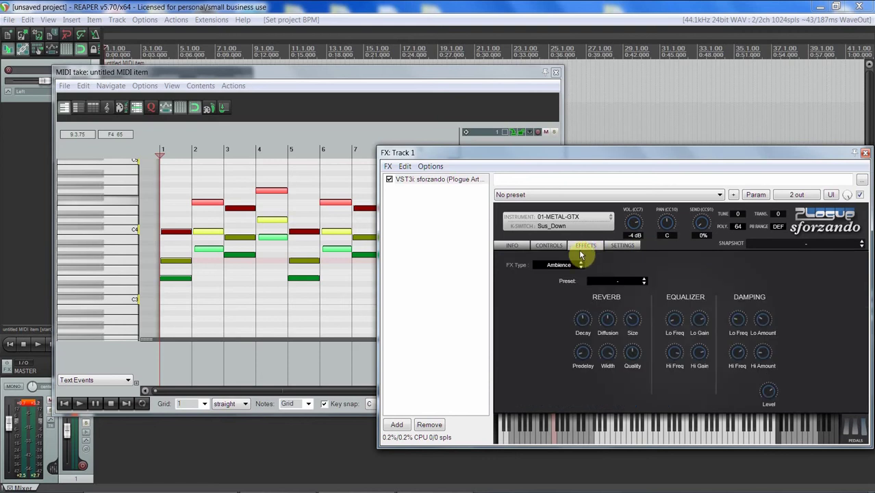
{"action": "left_click", "coordinate": [552, 247]}
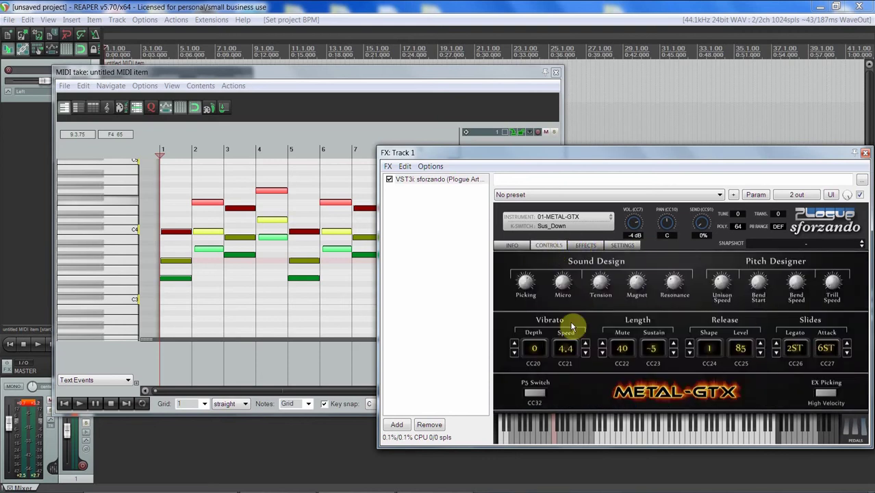
{"action": "left_click_drag", "start_coordinate": [599, 161], "coordinate": [537, 145]}
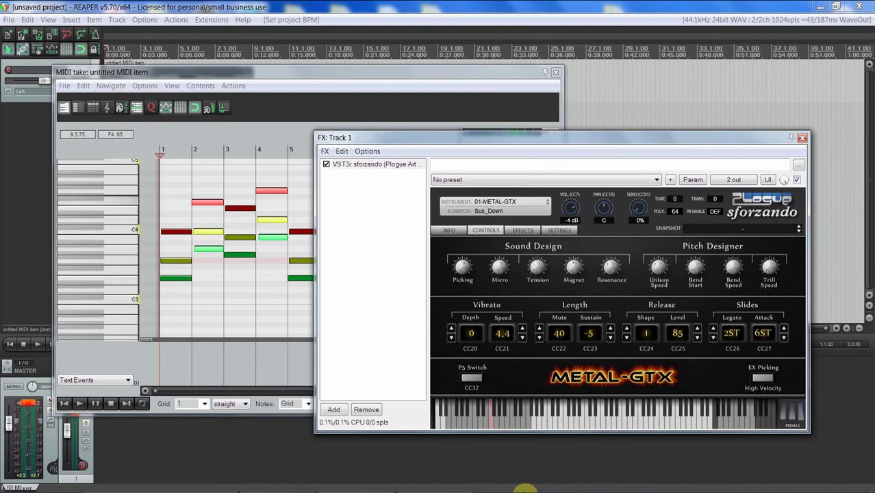
Scroll the translated METAL-GTX guide to the Description of GUI section on CC20 Depth and CC21 Speed
{"action": "mouse_move", "coordinate": [525, 489]}
{"action": "left_click", "coordinate": [128, 485]}
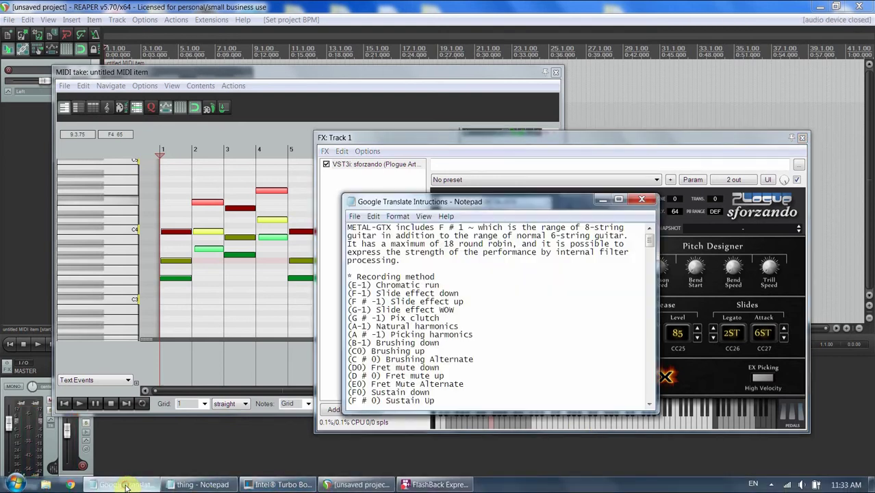
{"action": "left_click_drag", "start_coordinate": [566, 204], "coordinate": [264, 173]}
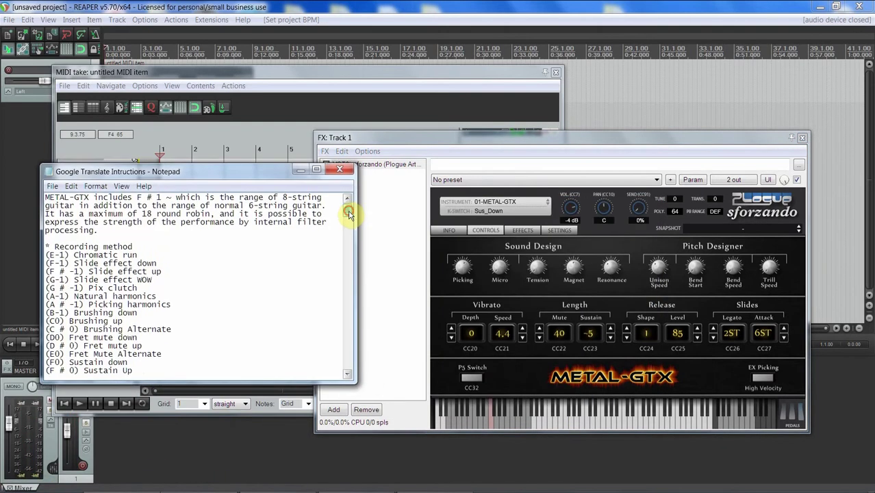
{"action": "left_click_drag", "start_coordinate": [348, 209], "coordinate": [347, 235]}
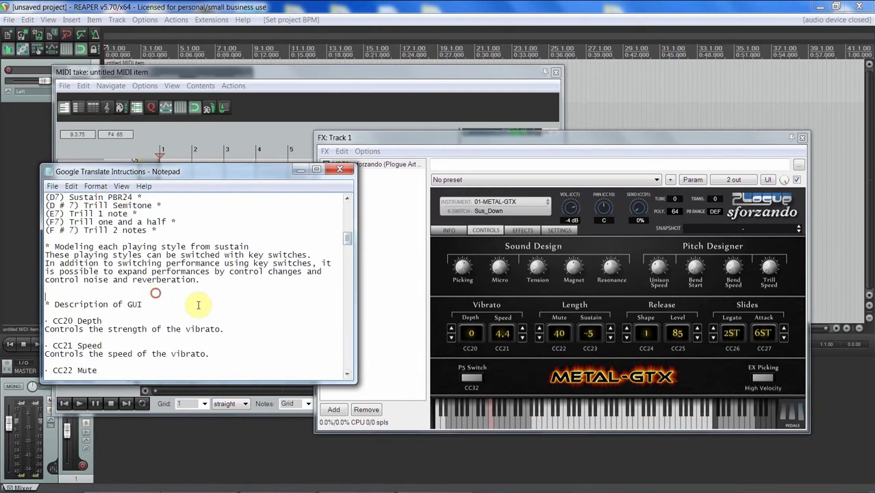
{"action": "left_click_drag", "start_coordinate": [45, 304], "coordinate": [264, 353]}
{"action": "left_click_drag", "start_coordinate": [350, 238], "coordinate": [350, 291]}
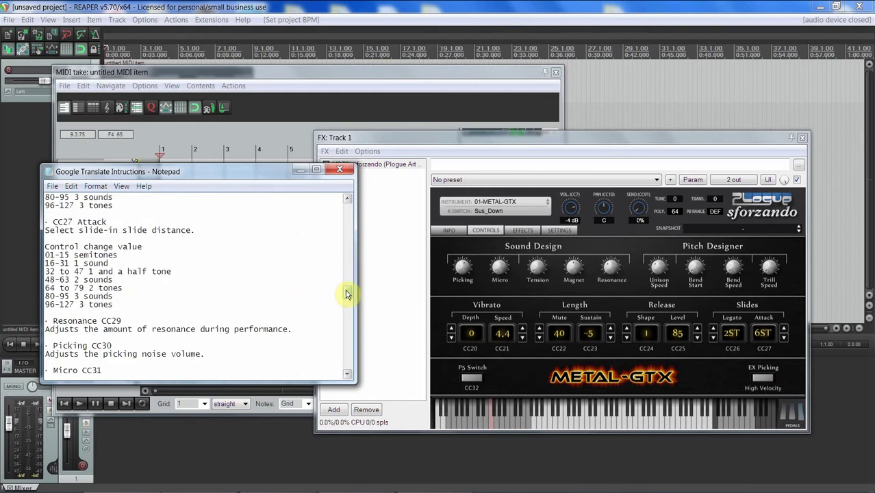
{"action": "left_click_drag", "start_coordinate": [347, 295], "coordinate": [347, 313]}
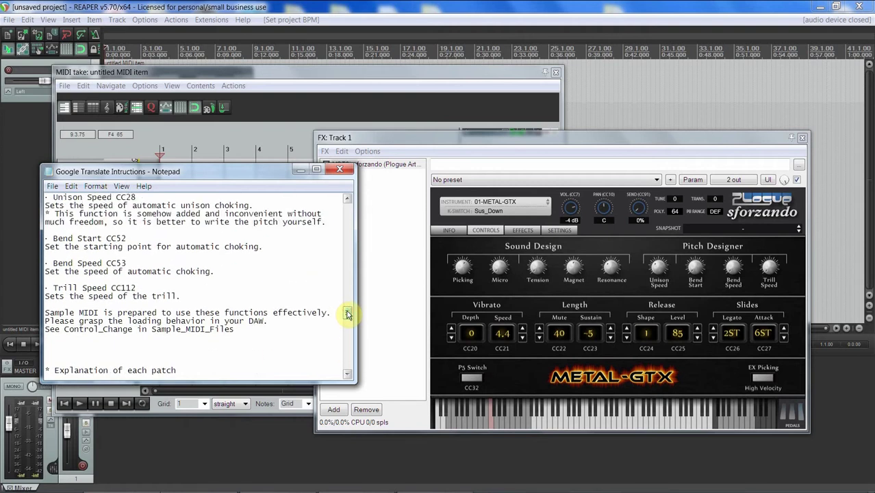
{"action": "left_click_drag", "start_coordinate": [351, 314], "coordinate": [350, 294]}
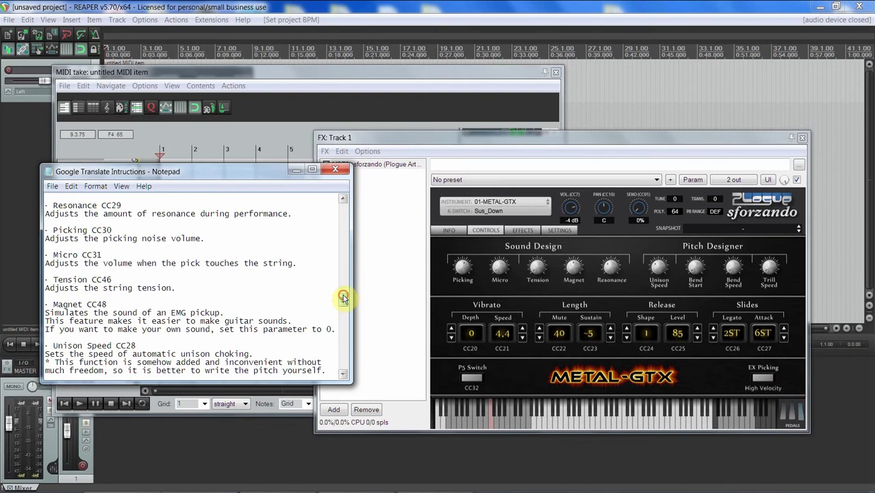
{"action": "left_click_drag", "start_coordinate": [343, 296], "coordinate": [348, 244]}
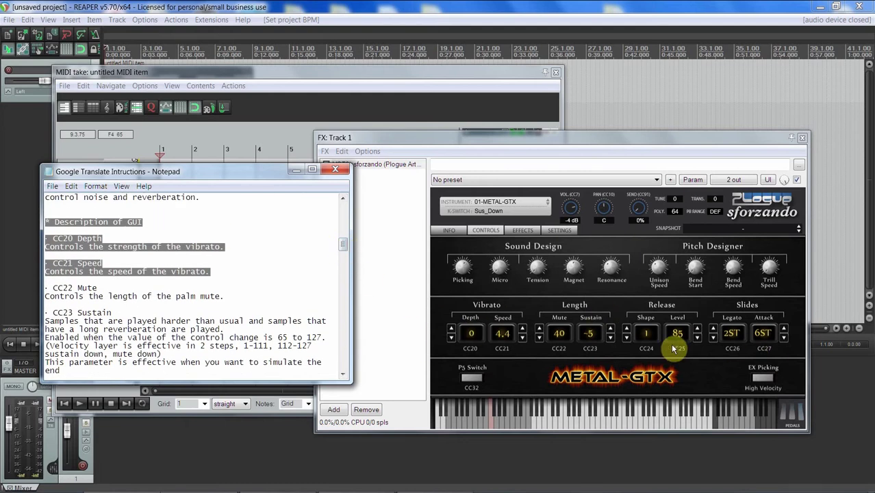
Browse the MIDI editor's controller lane list without changing it, then raise the sforzando window
{"action": "left_click", "coordinate": [111, 392]}
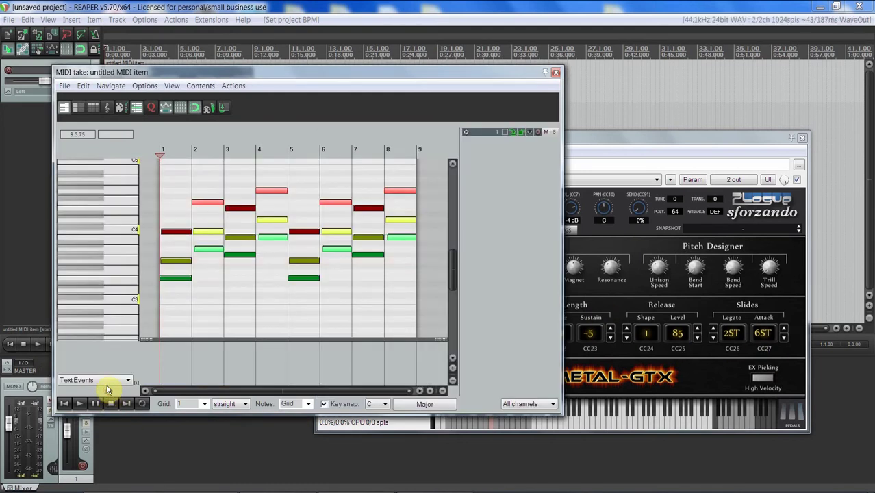
{"action": "left_click", "coordinate": [108, 384]}
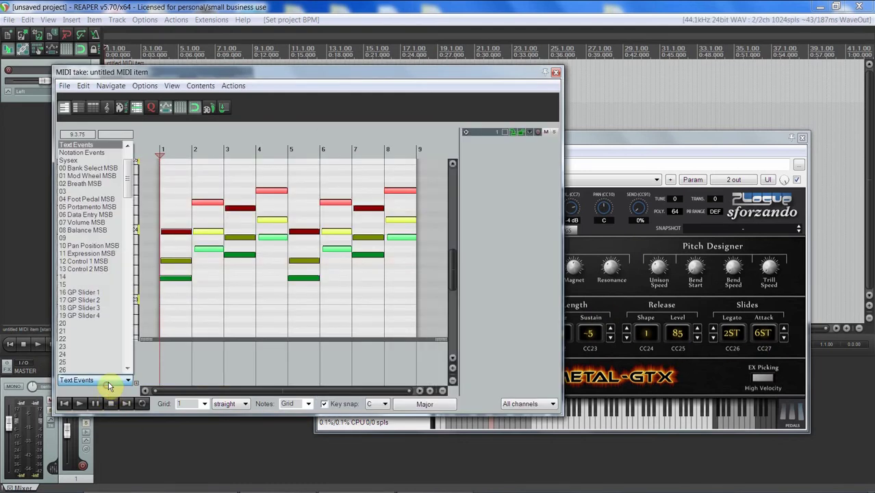
{"action": "middle_click", "coordinate": [122, 176]}
{"action": "scroll", "coordinate": [125, 253], "scroll_direction": "down", "scroll_amount": 20}
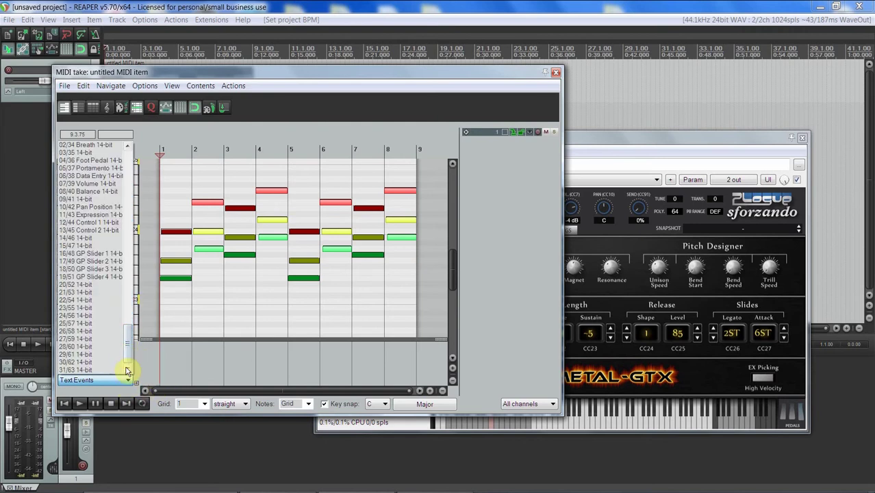
{"action": "left_click", "coordinate": [124, 392]}
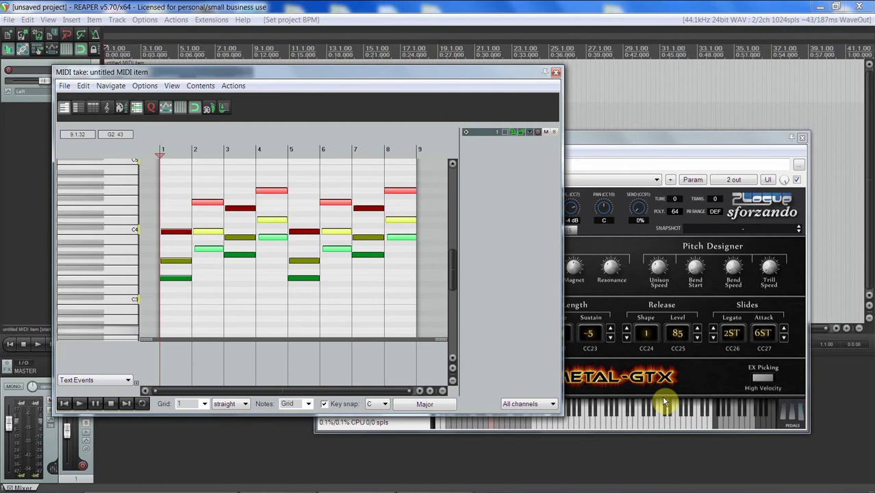
{"action": "left_click", "coordinate": [697, 361]}
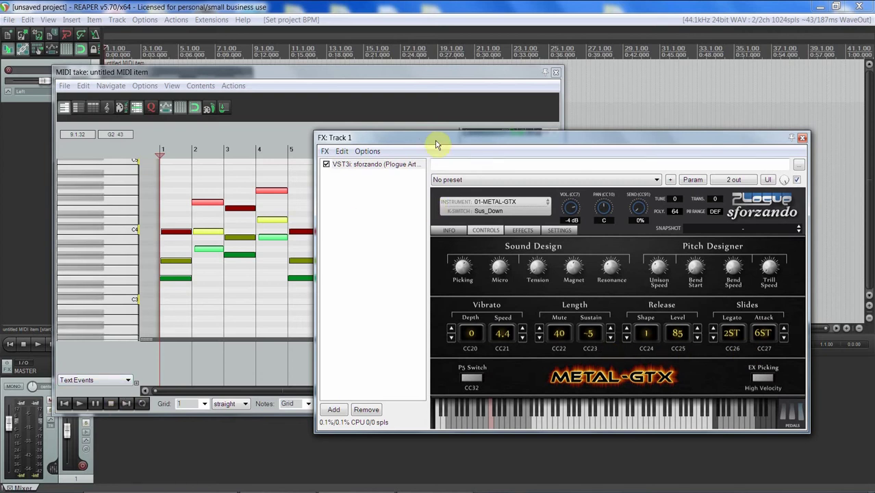
Shift the plugin window right and check the CC20 Depth entry in the instructions
{"action": "left_click_drag", "start_coordinate": [437, 139], "coordinate": [553, 139]}
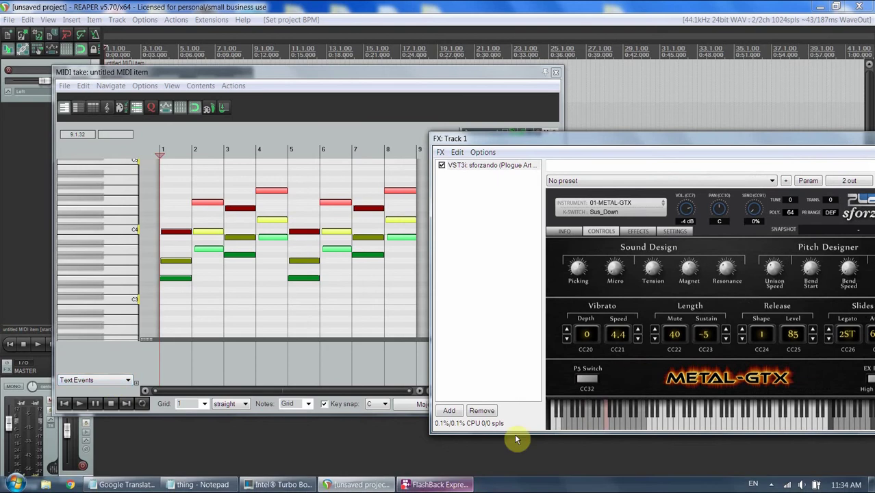
{"action": "mouse_move", "coordinate": [143, 490]}
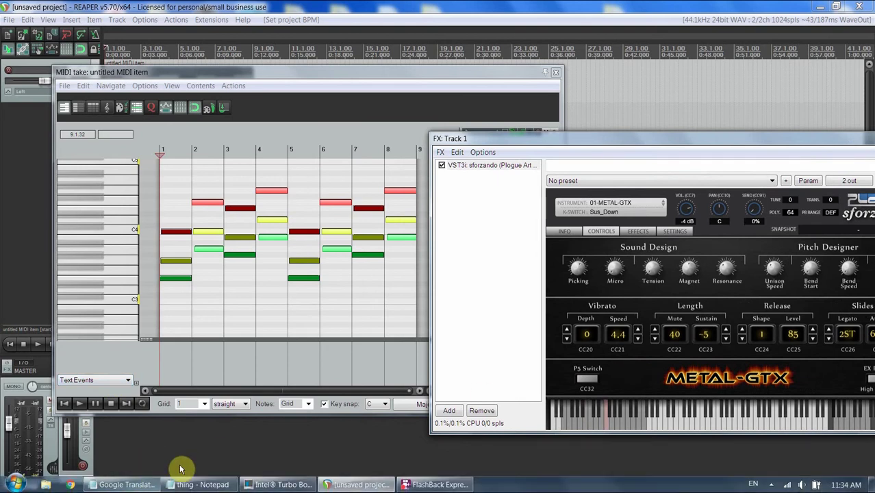
{"action": "left_click", "coordinate": [130, 485]}
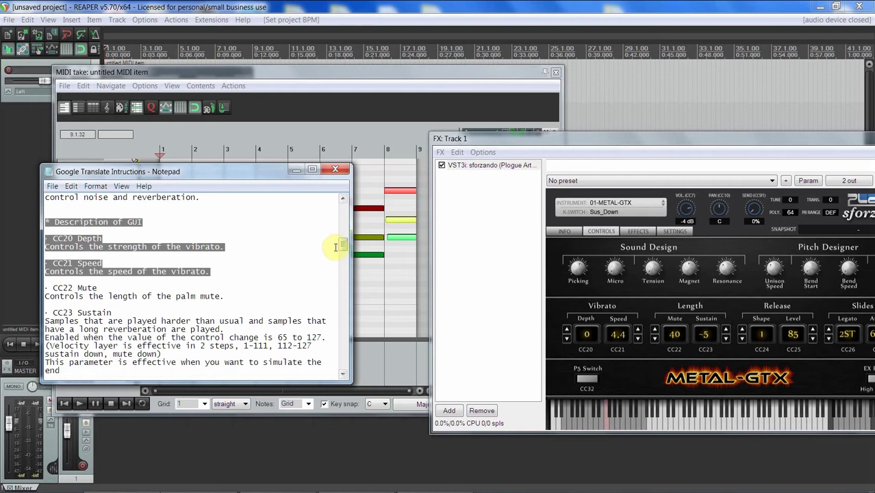
{"action": "left_click", "coordinate": [234, 243]}
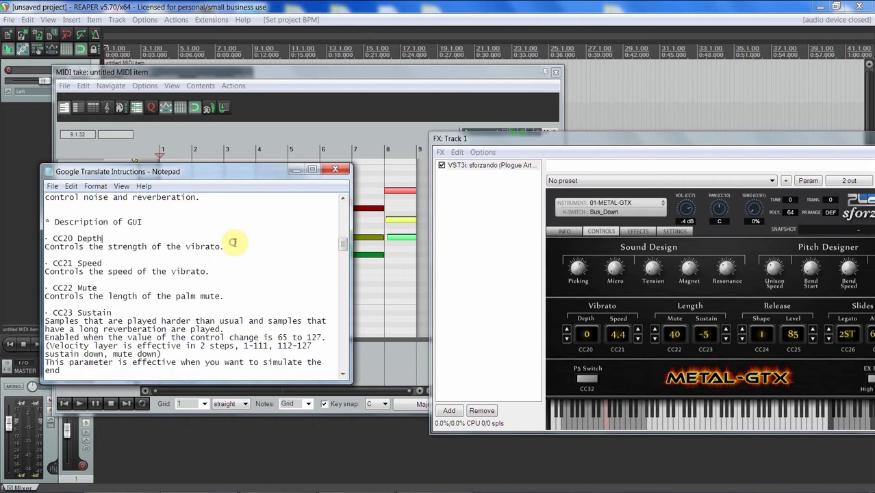
Switch the MIDI editor's controller lane to CC 20 vibrato Depth
{"action": "left_click", "coordinate": [125, 391]}
{"action": "left_click", "coordinate": [120, 381]}
{"action": "left_click_drag", "start_coordinate": [127, 166], "coordinate": [134, 186]}
Add CC20 vibrato-depth events at bars 2 and 3, then play them back
{"action": "left_click", "coordinate": [69, 152]}
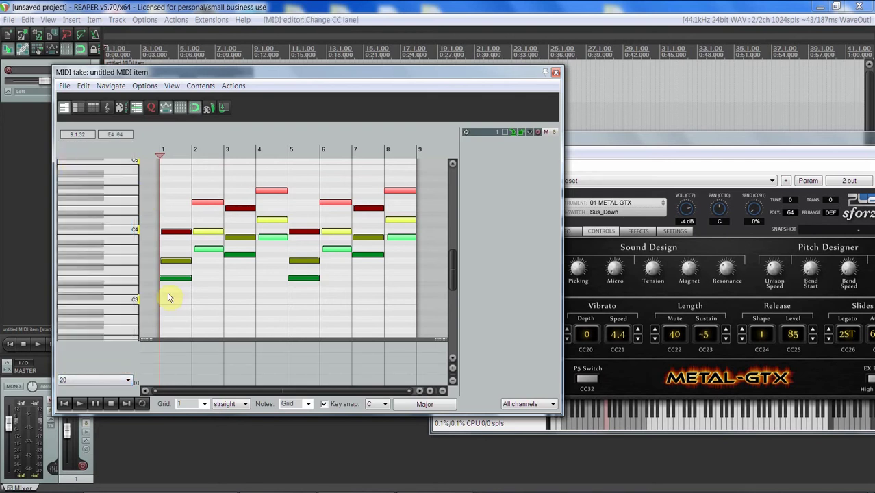
{"action": "left_click", "coordinate": [193, 357]}
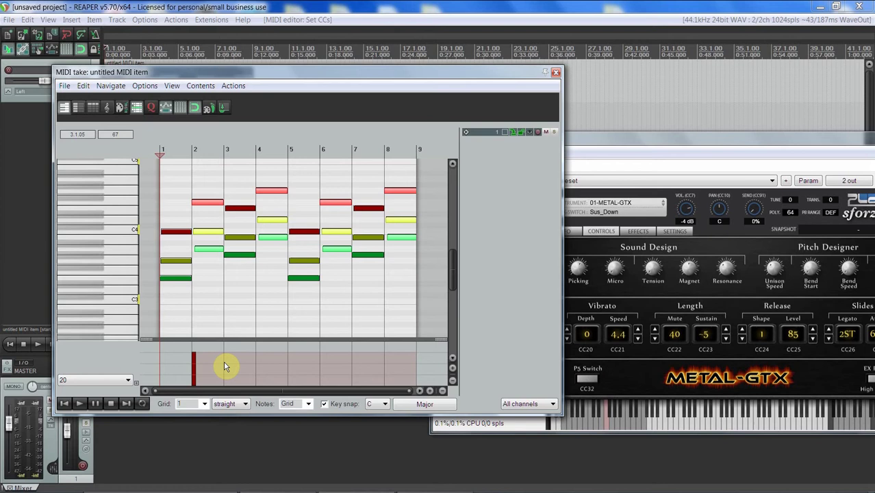
{"action": "left_click", "coordinate": [225, 367]}
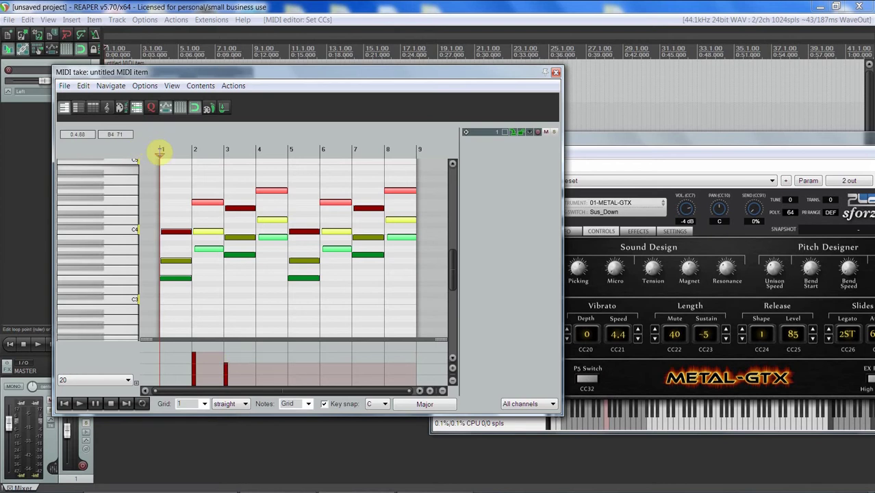
{"action": "key", "text": "space"}
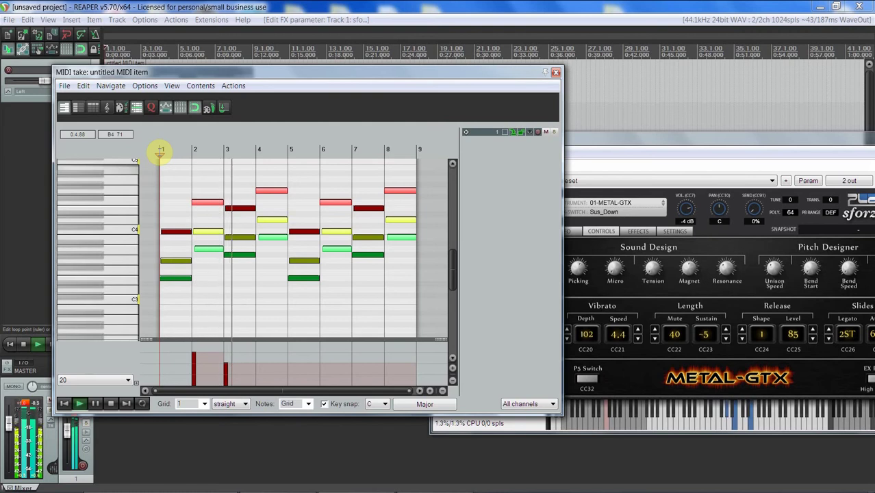
{"action": "key", "text": "space"}
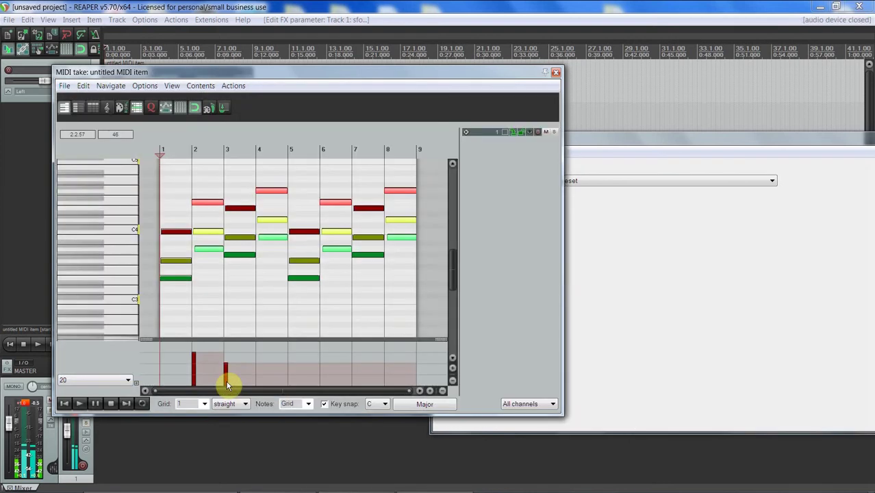
Delete the two CC20 events and reload 01-METAL-GTX from sforzando's METAL-GTX instrument list
{"action": "right_click", "coordinate": [228, 385]}
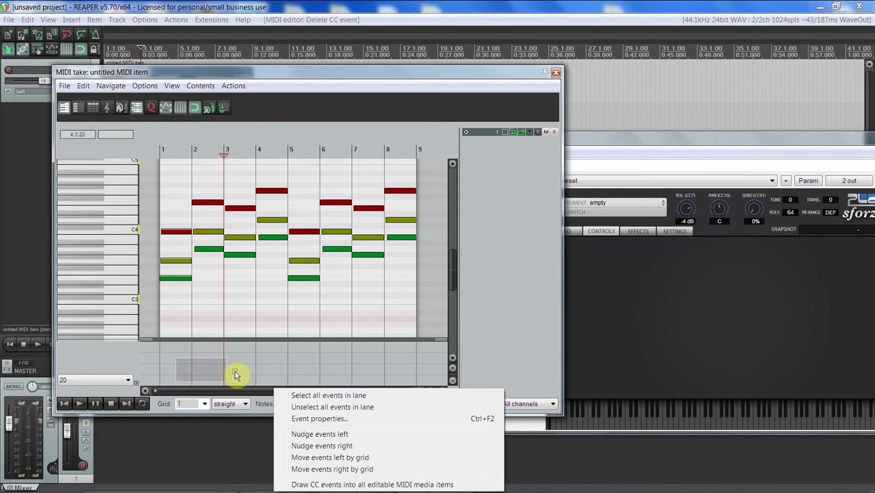
{"action": "left_click", "coordinate": [234, 375]}
{"action": "left_click_drag", "start_coordinate": [590, 148], "coordinate": [522, 139]}
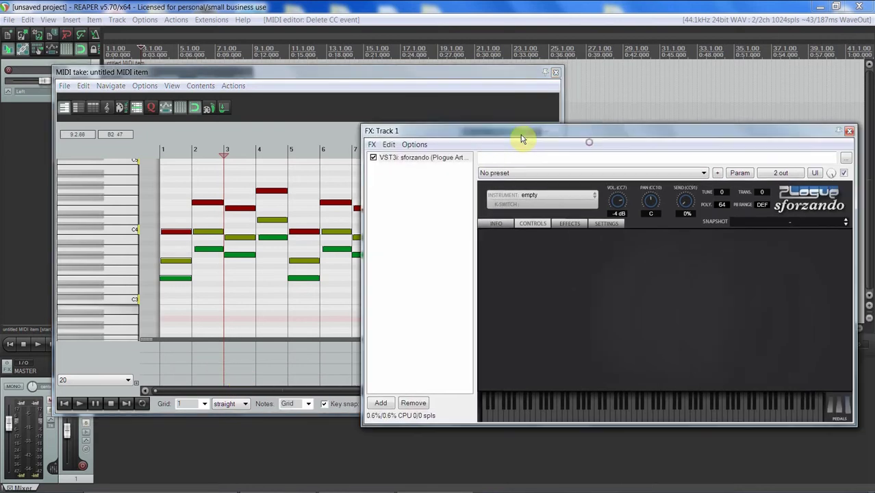
{"action": "left_click", "coordinate": [570, 197]}
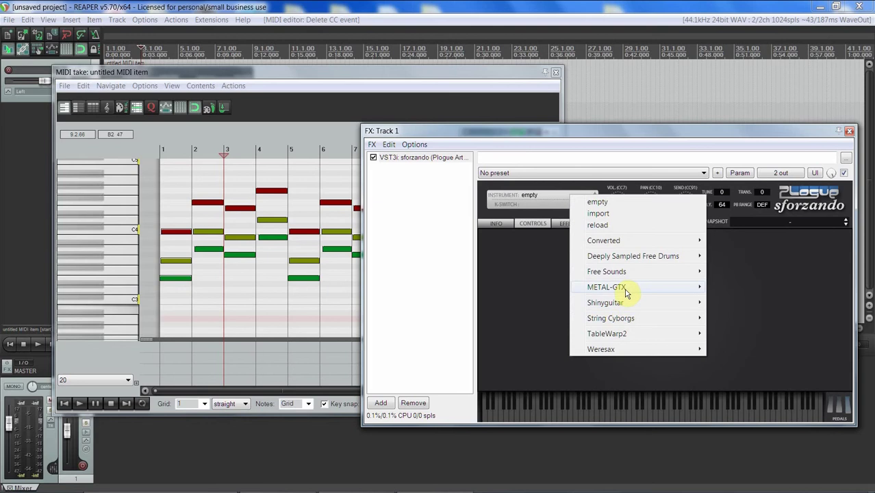
{"action": "mouse_move", "coordinate": [628, 291]}
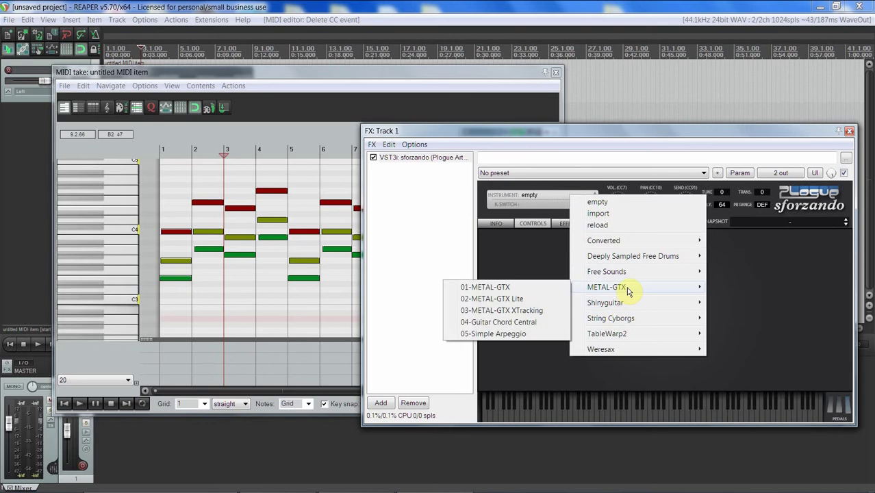
{"action": "left_click", "coordinate": [554, 289]}
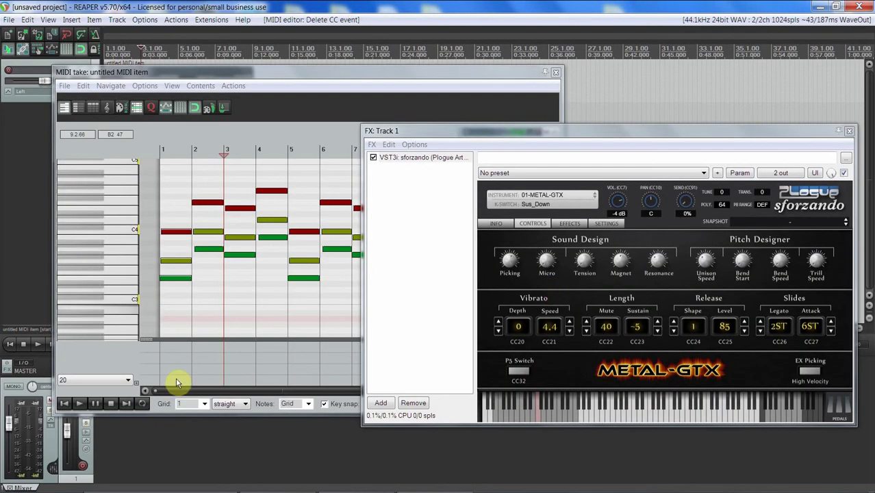
Keep CC lane 20, move the Notepad guide to the centre-right and scroll to Description of GUI
{"action": "left_click", "coordinate": [117, 382]}
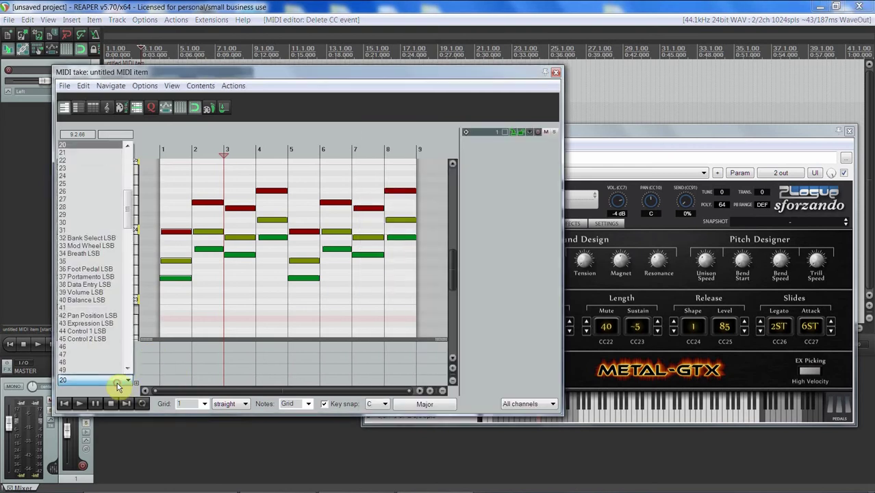
{"action": "left_click", "coordinate": [739, 350]}
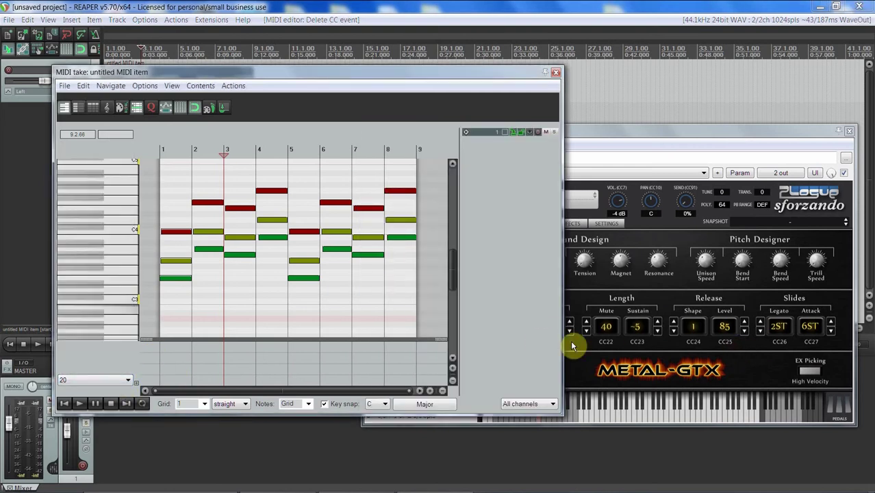
{"action": "mouse_move", "coordinate": [445, 486]}
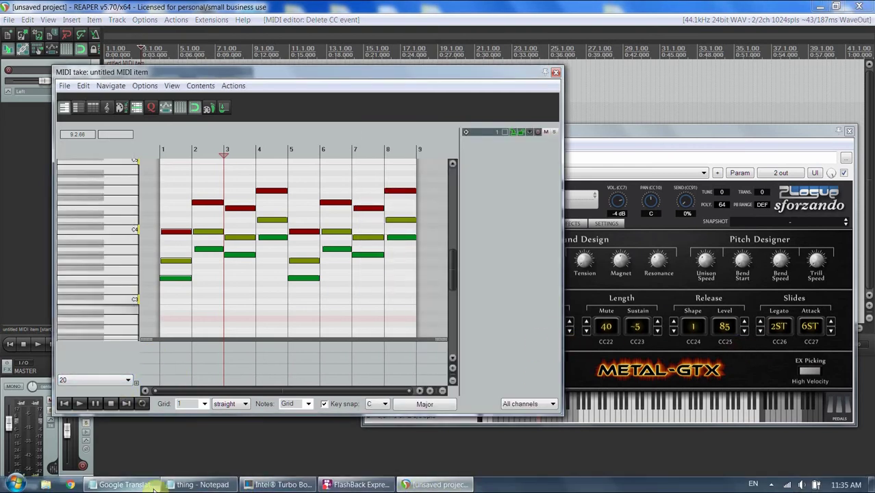
{"action": "left_click", "coordinate": [127, 485]}
{"action": "left_click_drag", "start_coordinate": [198, 173], "coordinate": [445, 194]}
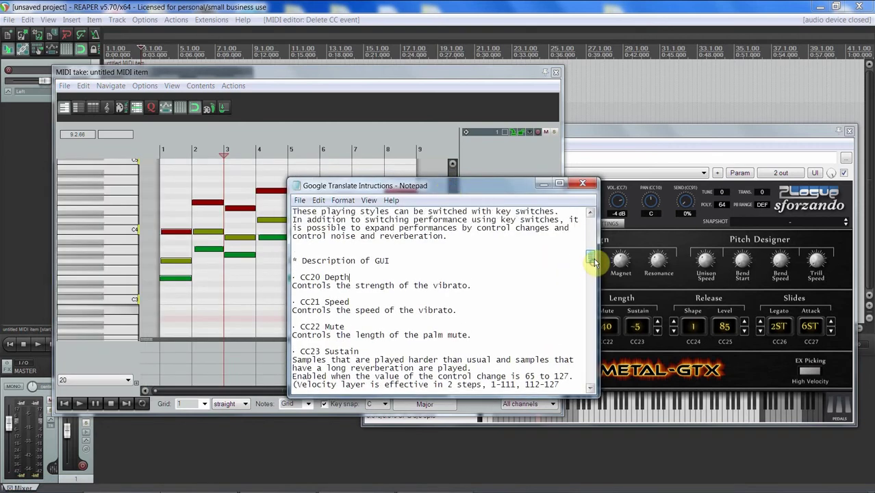
{"action": "left_click_drag", "start_coordinate": [593, 261], "coordinate": [593, 267]}
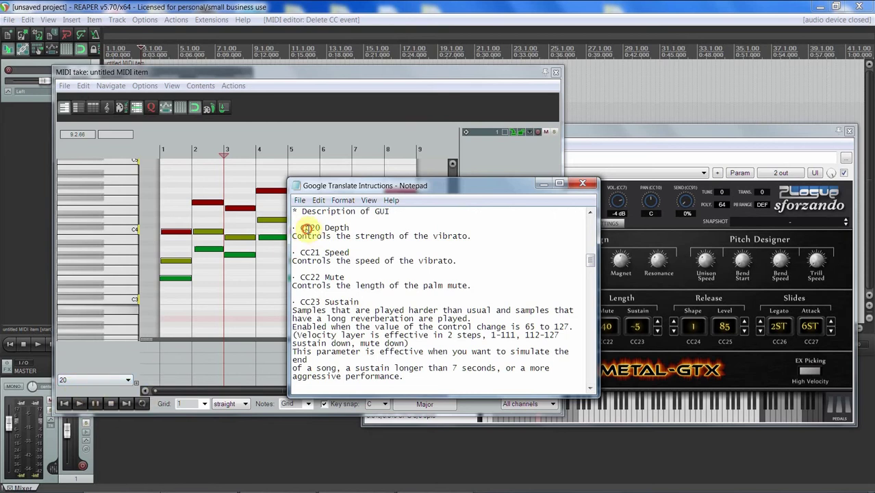
Leave the CC lane on controller 20 and bring the sforzando FX: Track 1 window forward
{"action": "left_click", "coordinate": [119, 383]}
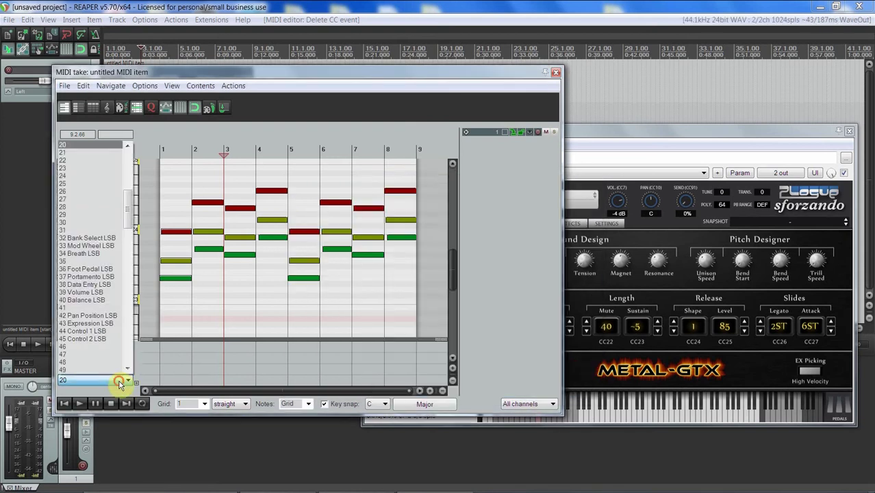
{"action": "left_click", "coordinate": [120, 383]}
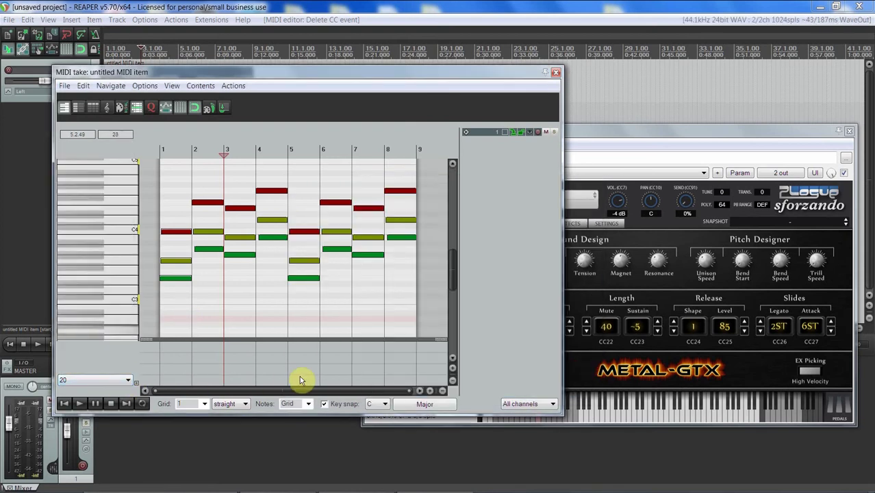
{"action": "left_click", "coordinate": [628, 140]}
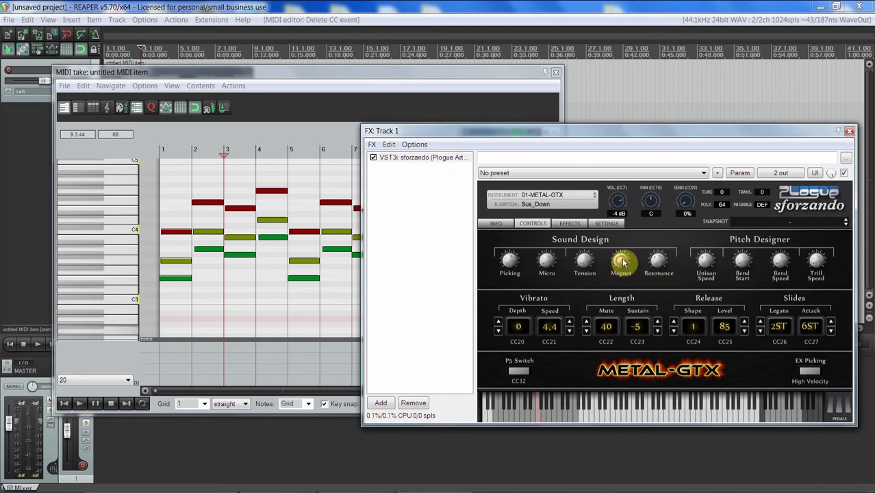
Start the chord progression playing and nudge sforzando's Magnet knob
{"action": "left_click", "coordinate": [226, 151]}
{"action": "key", "text": "space"}
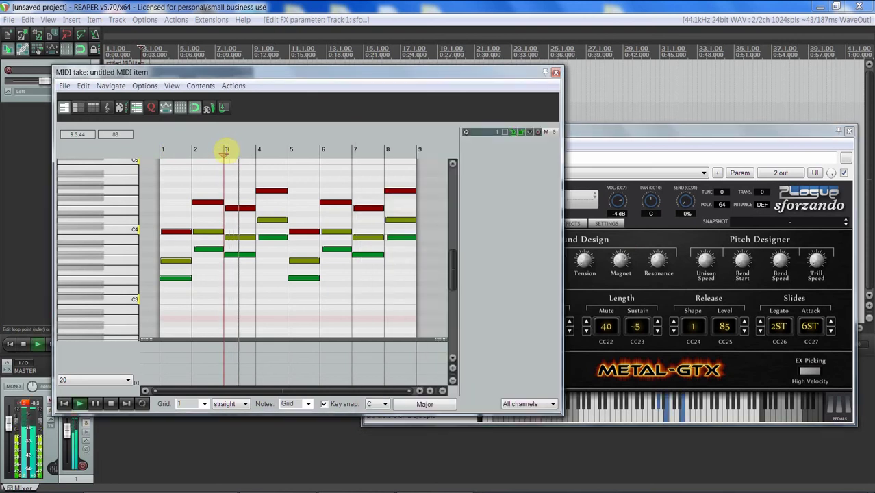
{"action": "left_click", "coordinate": [617, 261]}
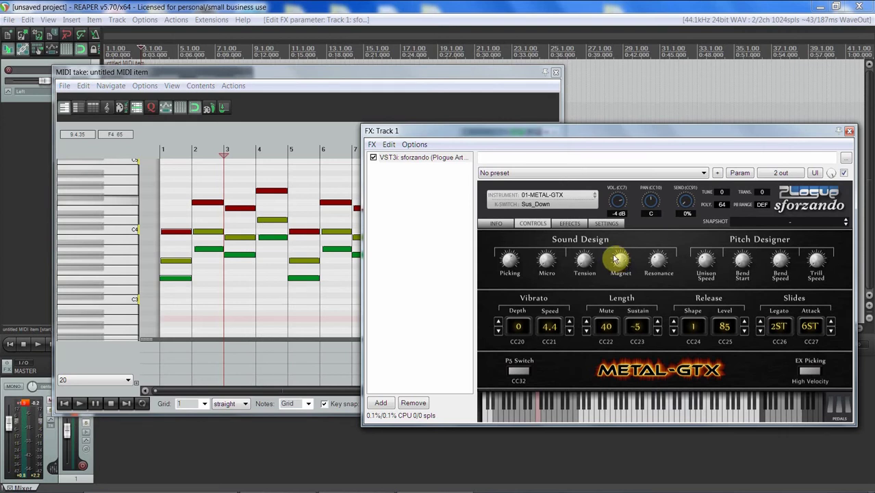
{"action": "left_click_drag", "start_coordinate": [616, 259], "coordinate": [621, 271]}
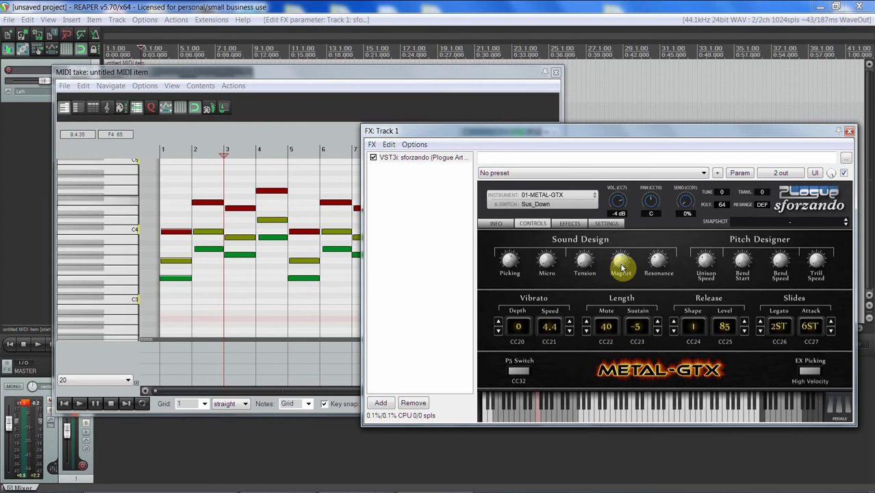
Replay the progression while switching between the MIDI editor and sforzando controls
{"action": "left_click", "coordinate": [225, 150]}
{"action": "key", "text": "space"}
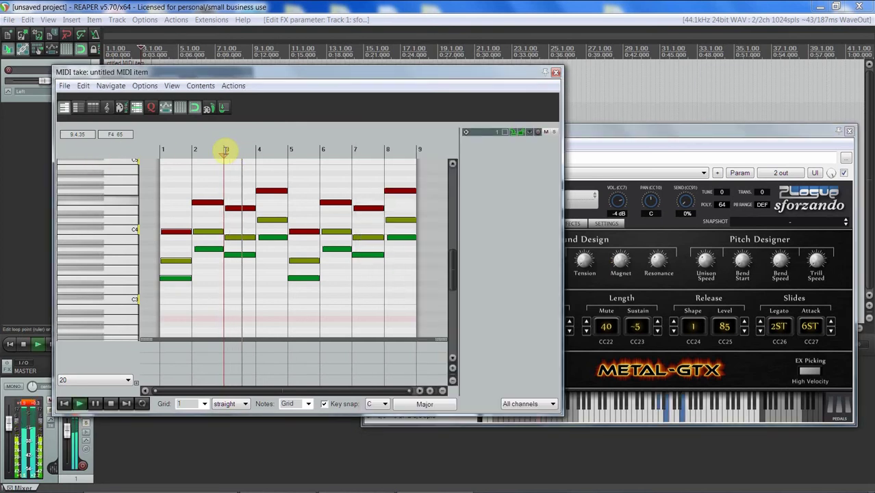
{"action": "left_click", "coordinate": [613, 272]}
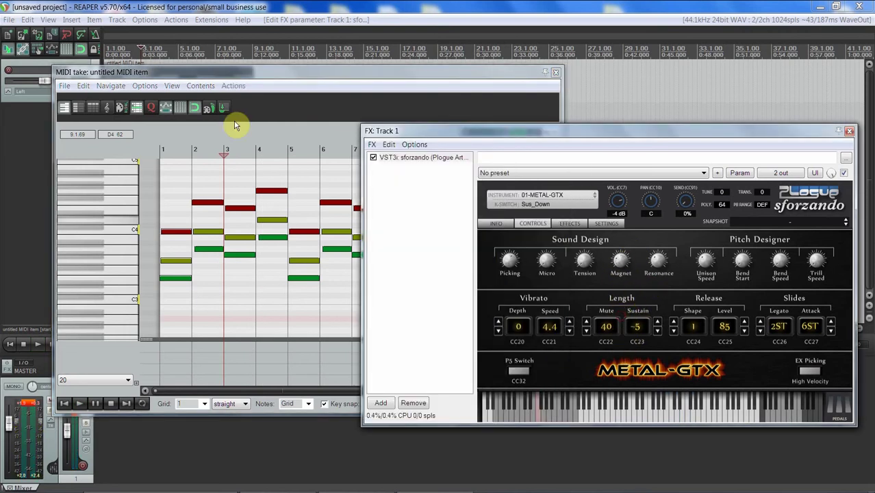
{"action": "left_click", "coordinate": [225, 148]}
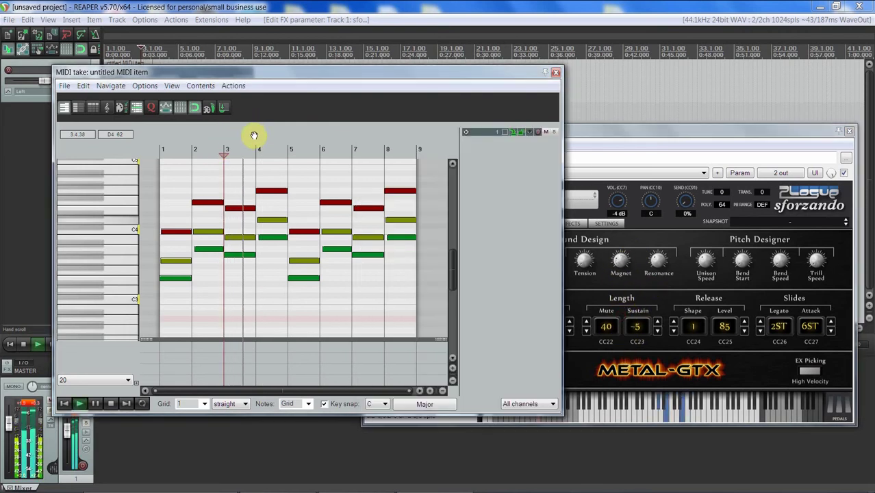
{"action": "left_click", "coordinate": [618, 262]}
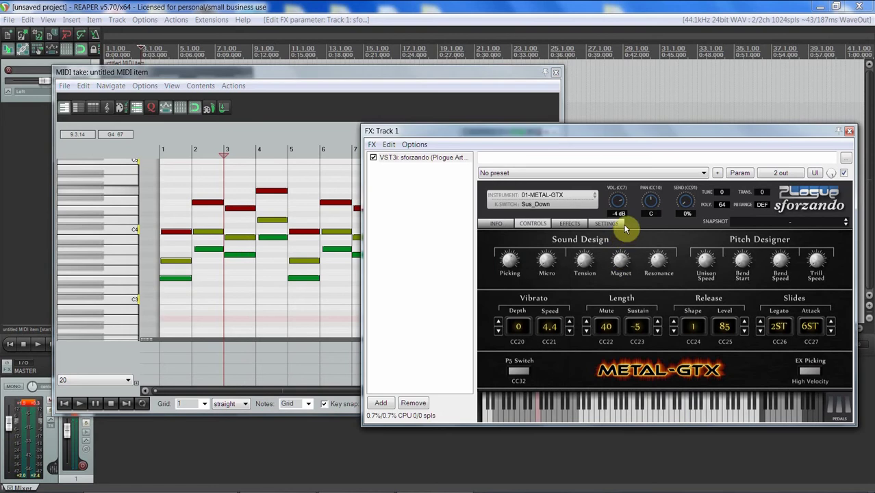
{"action": "left_click", "coordinate": [241, 74]}
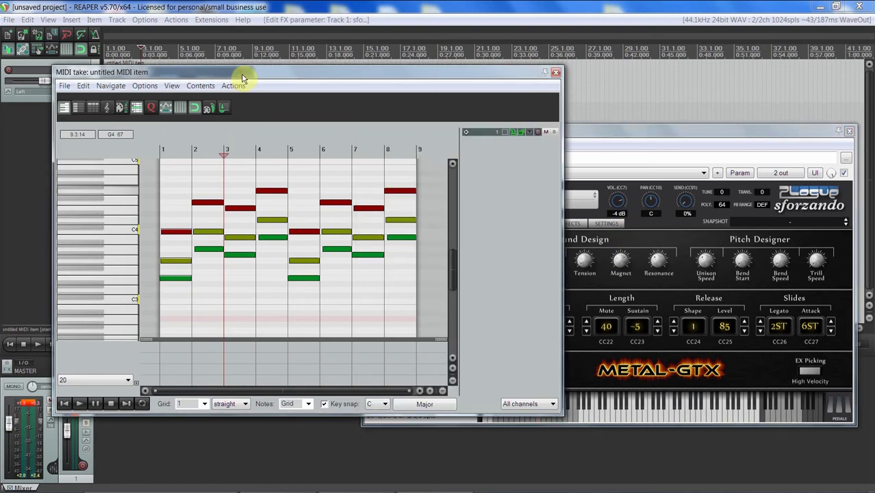
{"action": "key", "text": "space"}
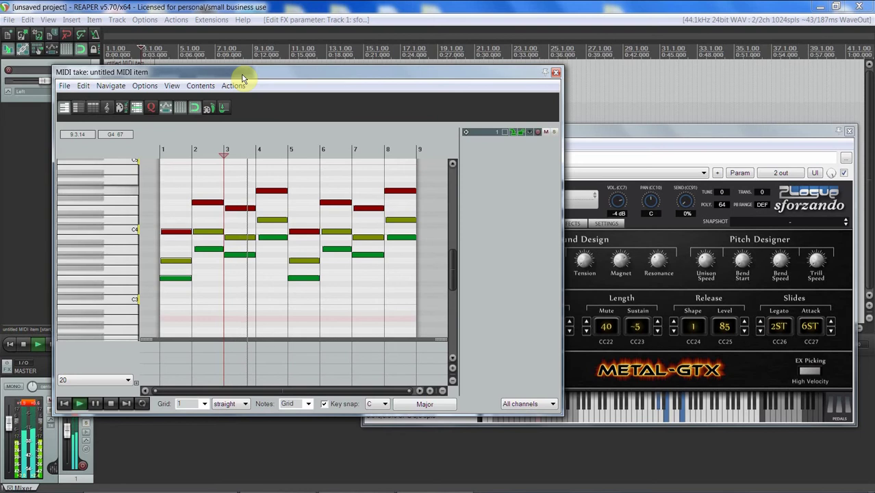
{"action": "key", "text": "space"}
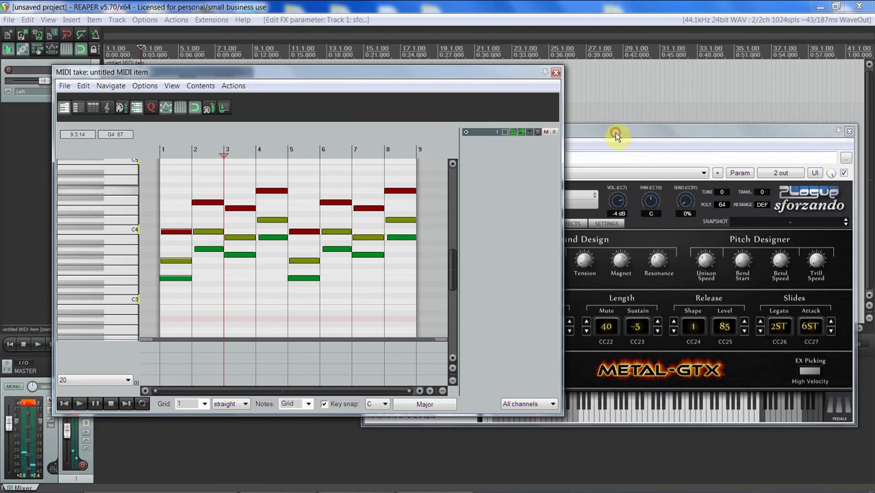
Play the progression twice more, ending with the Track 1 FX controls in front
{"action": "left_click", "coordinate": [615, 135]}
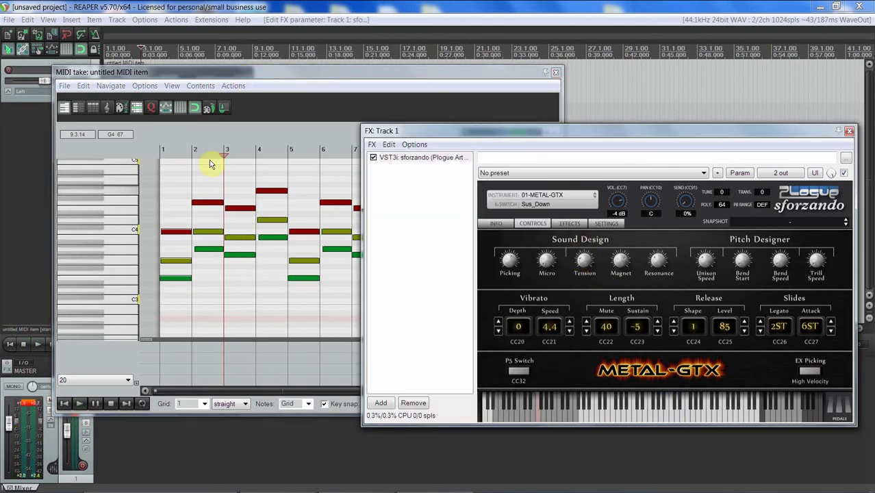
{"action": "left_click", "coordinate": [226, 149]}
{"action": "key", "text": "space"}
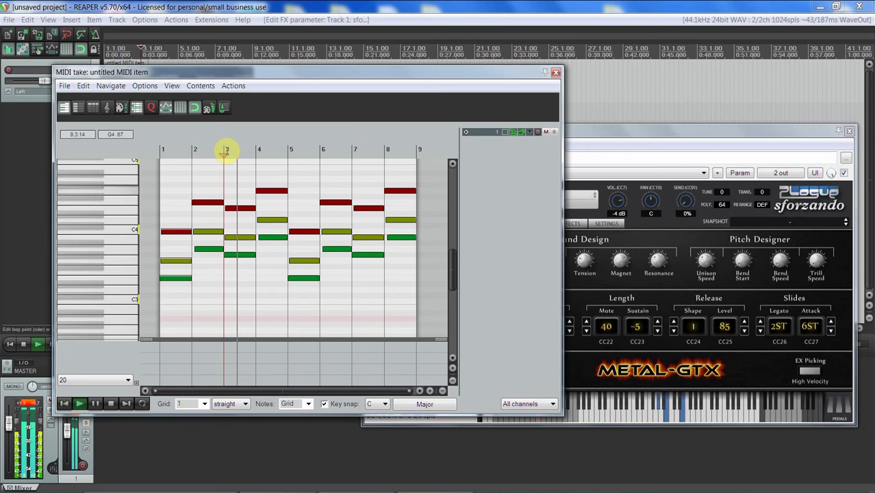
{"action": "key", "text": "space"}
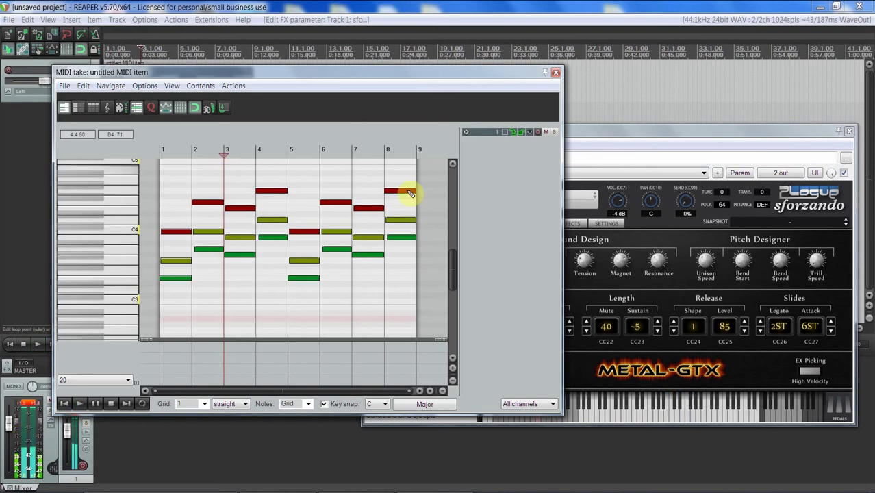
{"action": "left_click", "coordinate": [613, 141]}
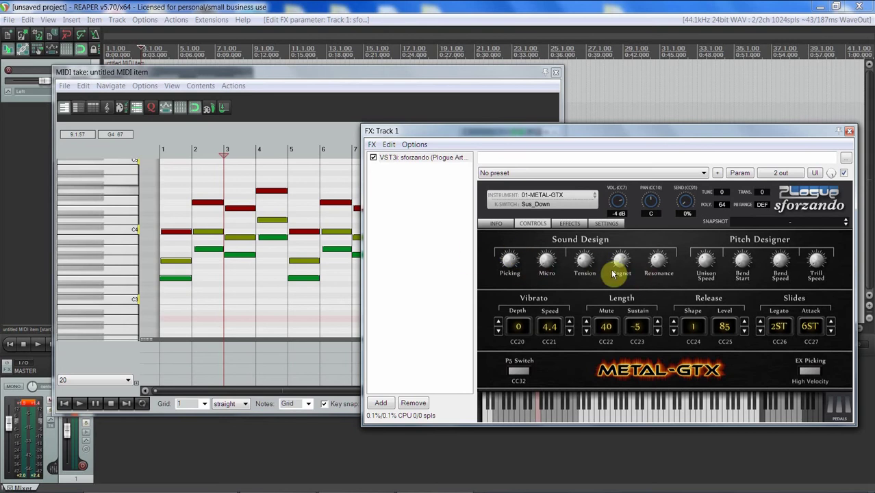
{"action": "left_click", "coordinate": [233, 75]}
{"action": "key", "text": "space"}
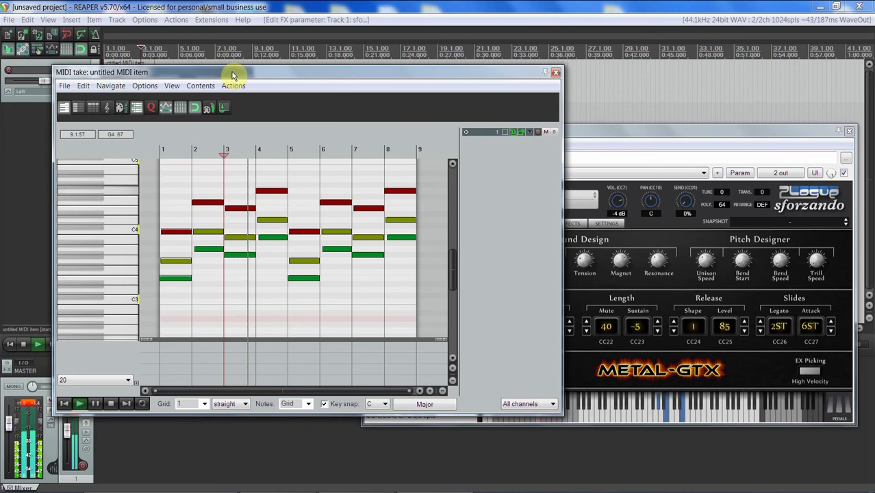
{"action": "key", "text": "space"}
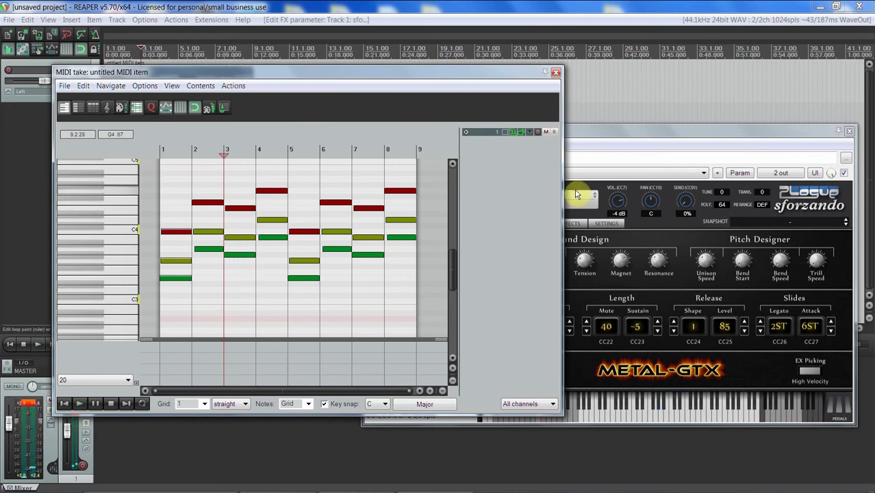
{"action": "left_click", "coordinate": [614, 134]}
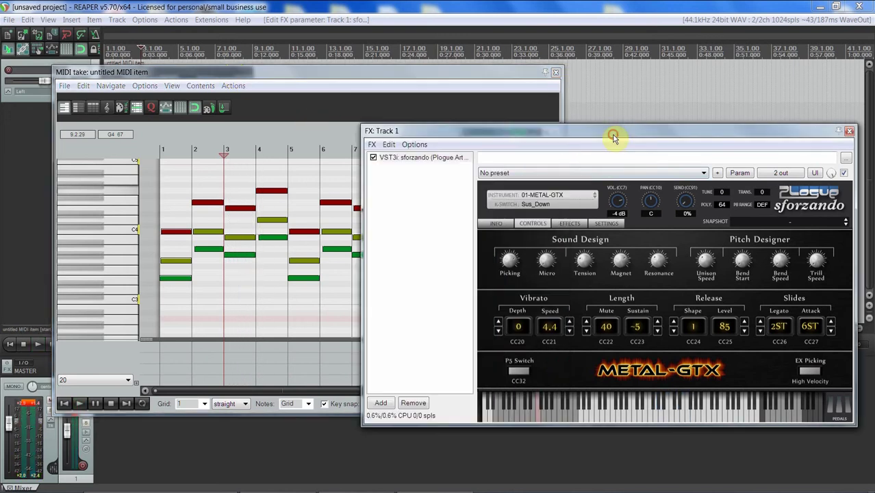
Check sforzando's INFO page and the Notepad keyswitch notes, then open the K-SWITCH articulation list
{"action": "left_click", "coordinate": [494, 224]}
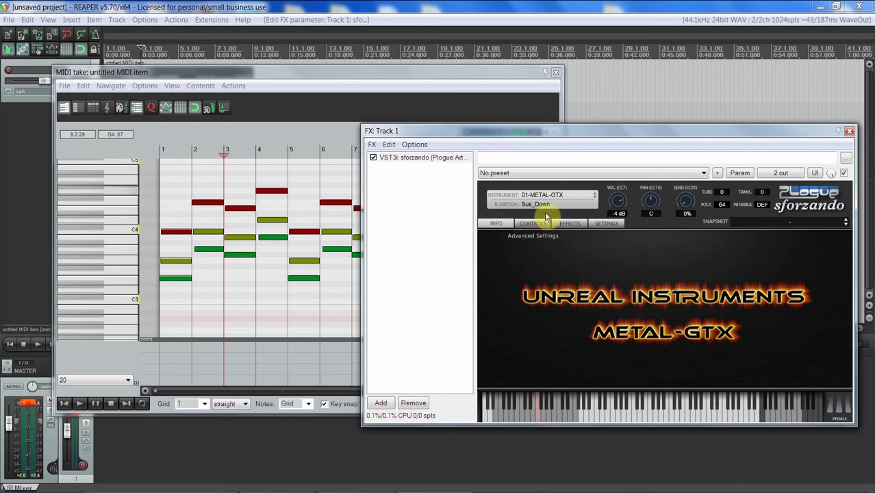
{"action": "left_click", "coordinate": [123, 484]}
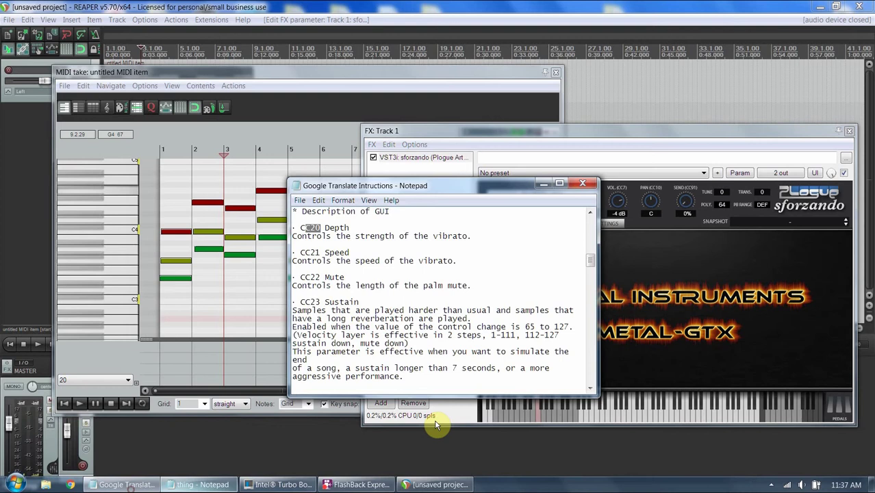
{"action": "left_click_drag", "start_coordinate": [596, 274], "coordinate": [586, 235]}
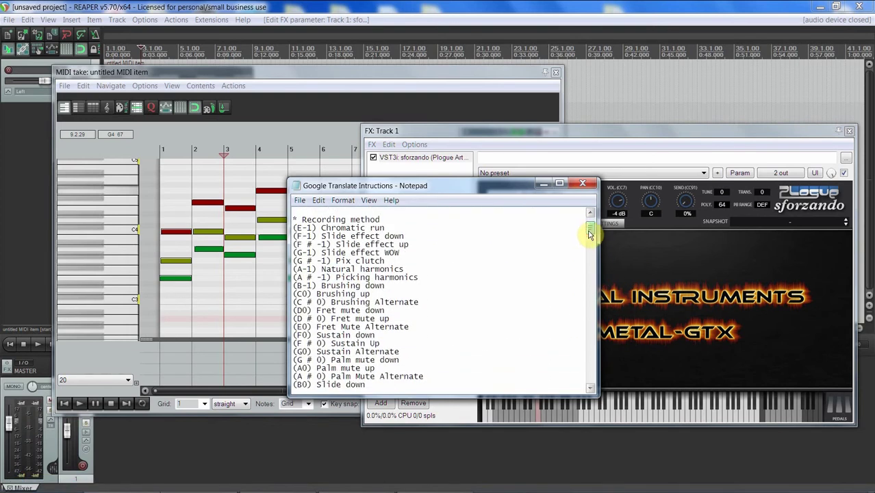
{"action": "left_click_drag", "start_coordinate": [493, 186], "coordinate": [326, 194]}
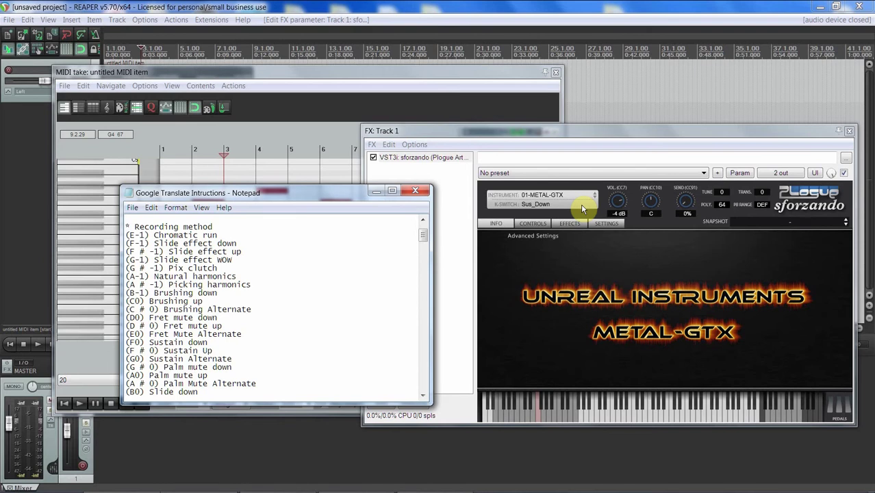
{"action": "left_click", "coordinate": [580, 204]}
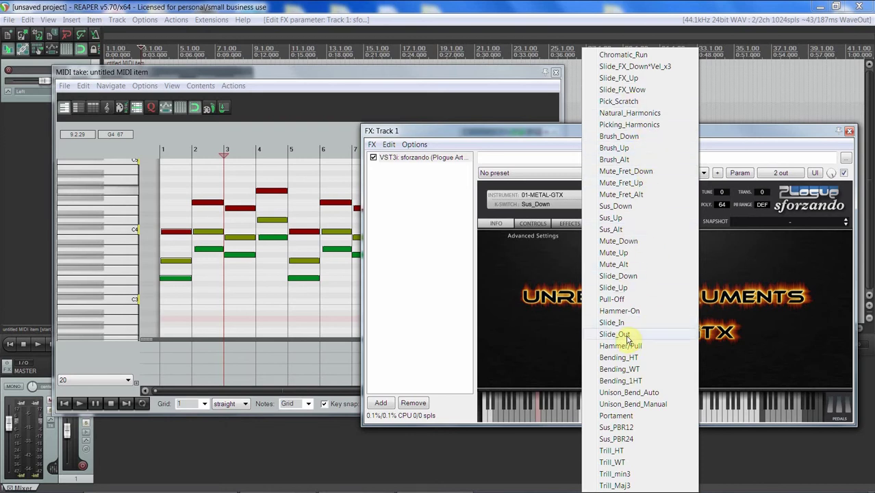
Choose the Sus_Up articulation and play the progression from bar 1
{"action": "left_click", "coordinate": [630, 218]}
{"action": "left_click", "coordinate": [159, 150]}
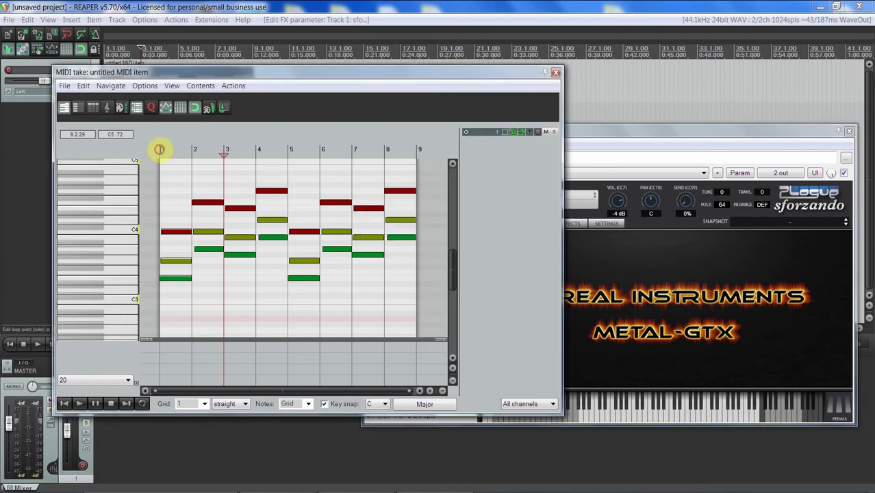
{"action": "left_click", "coordinate": [159, 149]}
{"action": "key", "text": "space"}
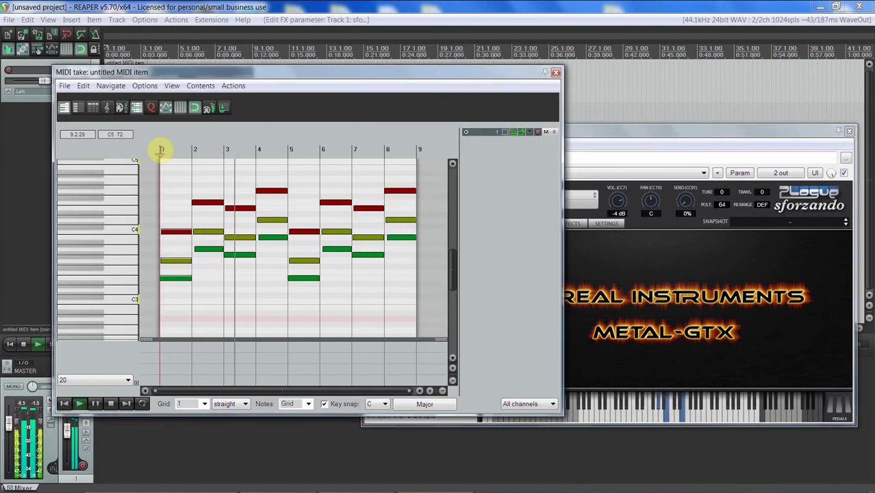
{"action": "key", "text": "space"}
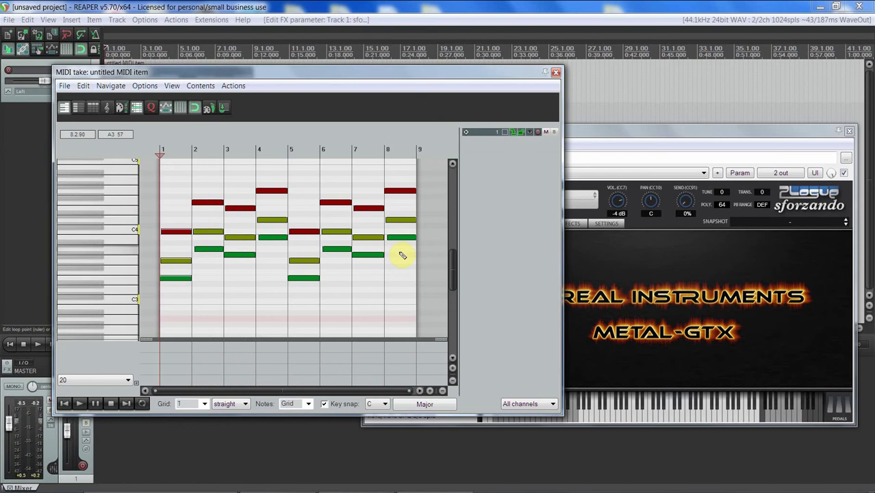
Switch the K-SWITCH articulation to Hammer-On
{"action": "left_click_drag", "start_coordinate": [450, 270], "coordinate": [457, 291]}
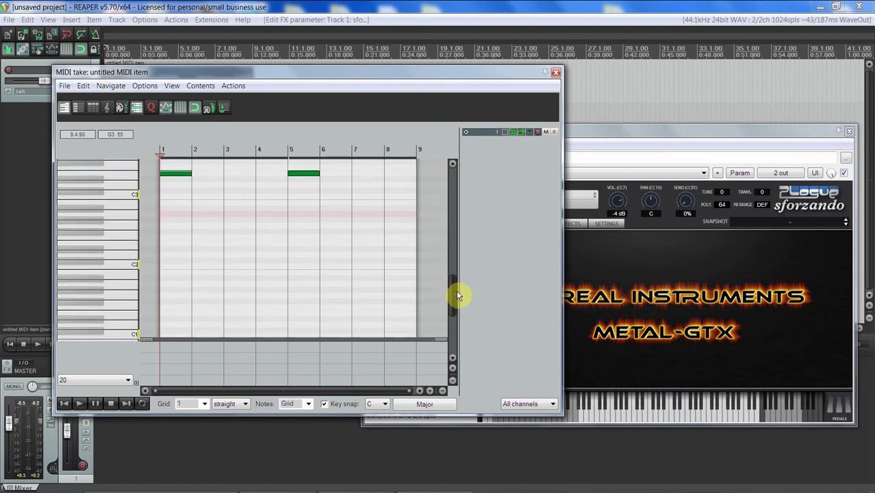
{"action": "left_click", "coordinate": [580, 203]}
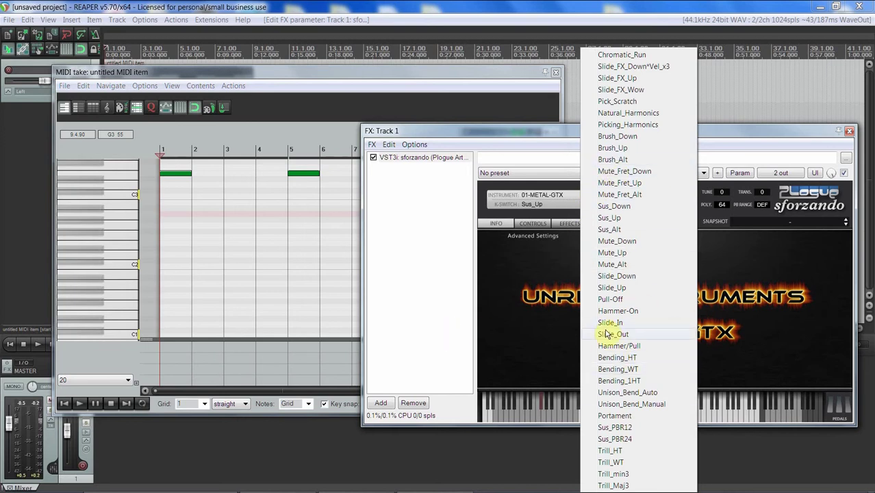
{"action": "left_click", "coordinate": [135, 317]}
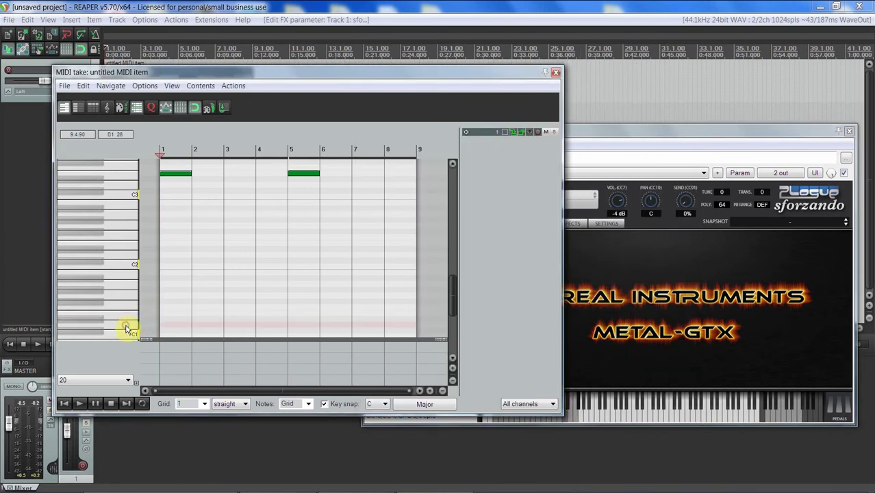
Lay the Notepad guide over the plugin and select the keyswitch lines from E-1 Chromatic run
{"action": "left_click_drag", "start_coordinate": [383, 74], "coordinate": [346, 70]}
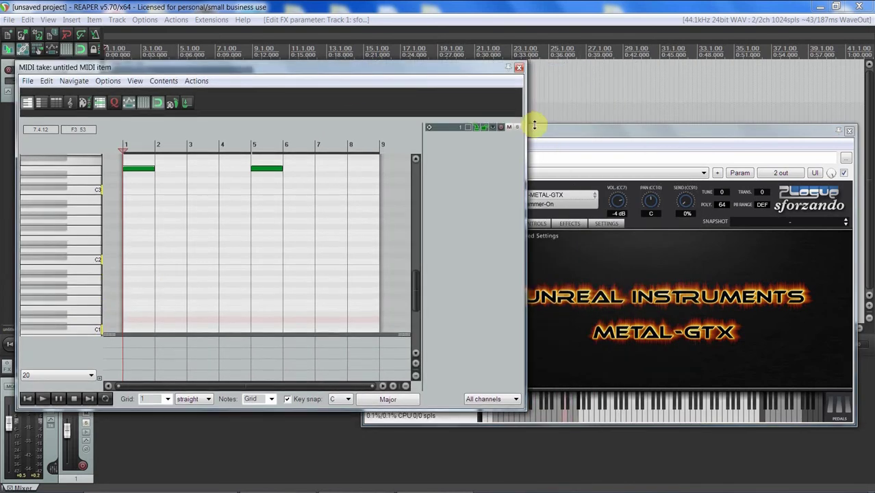
{"action": "left_click_drag", "start_coordinate": [544, 138], "coordinate": [607, 113]}
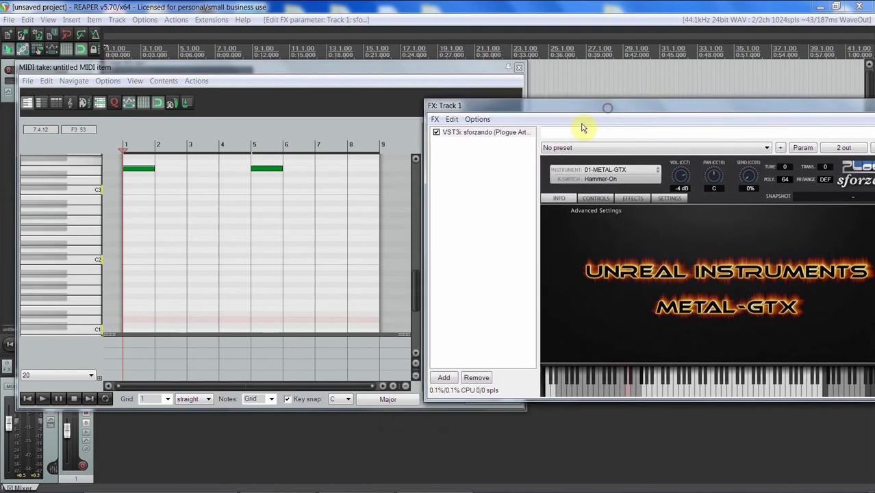
{"action": "left_click", "coordinate": [127, 490]}
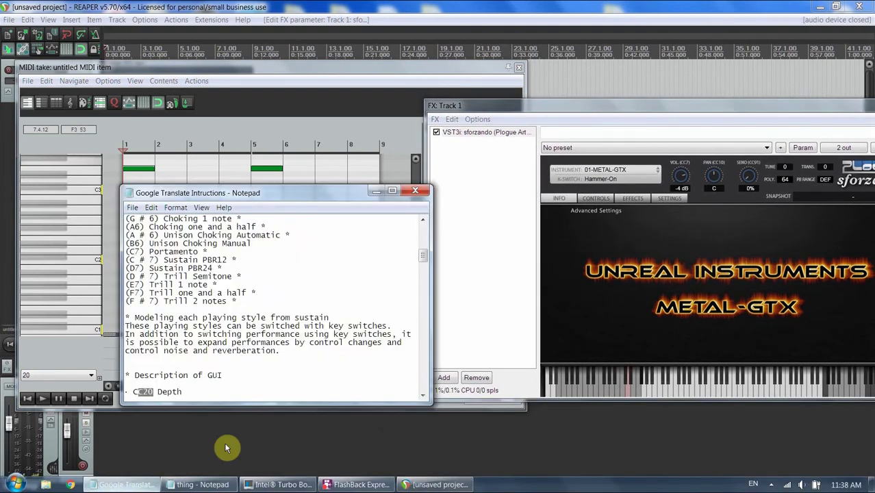
{"action": "left_click_drag", "start_coordinate": [294, 194], "coordinate": [651, 174]}
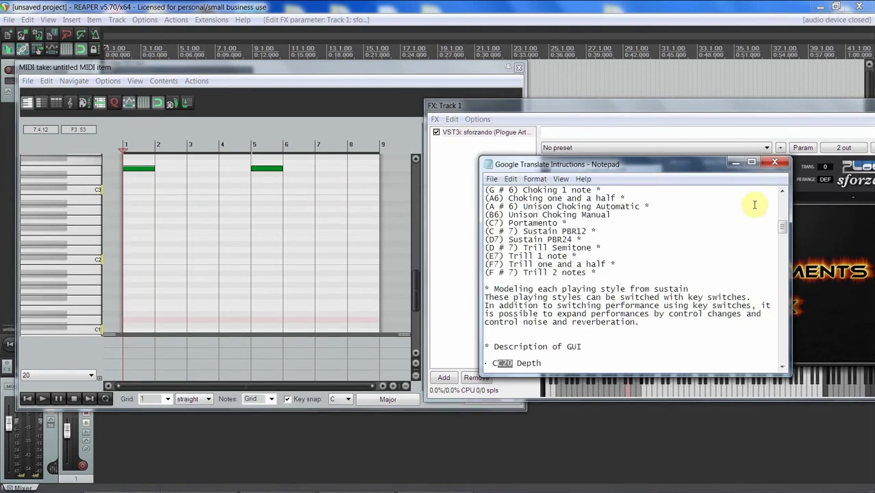
{"action": "left_click_drag", "start_coordinate": [787, 230], "coordinate": [781, 207]}
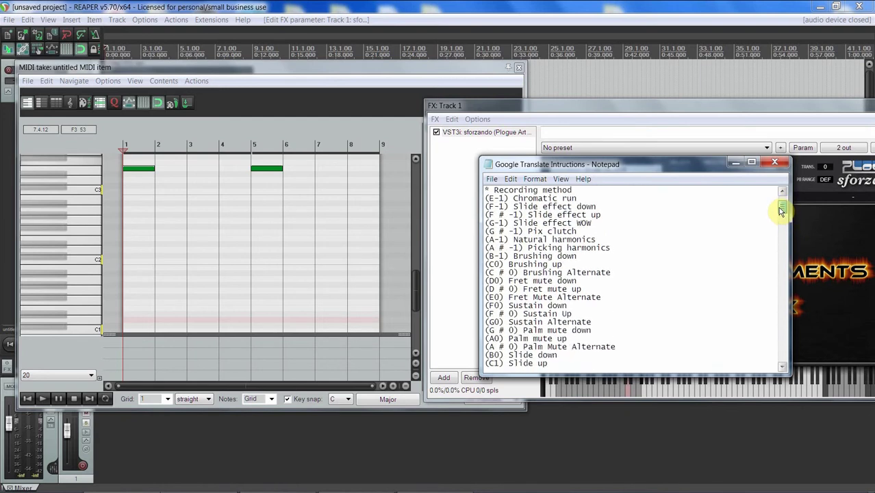
{"action": "left_click_drag", "start_coordinate": [498, 196], "coordinate": [616, 320]}
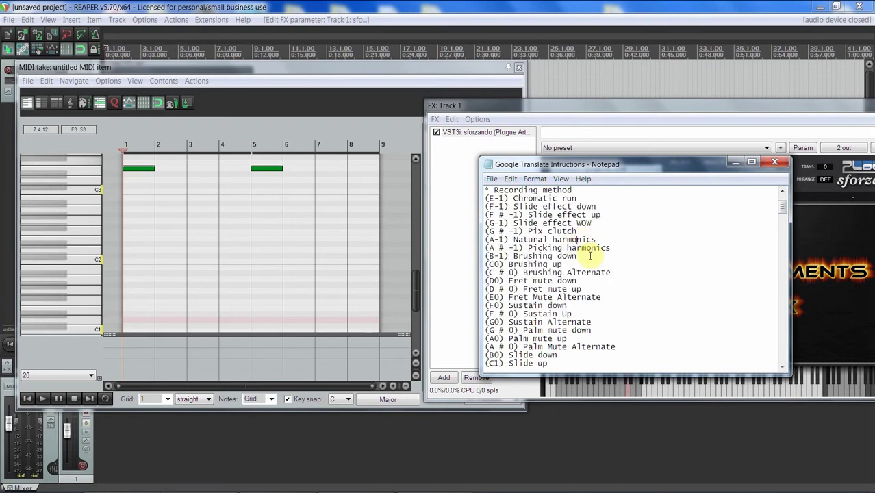
Step the sforzando keyswitch through Slide_FX_Wow to Natural_Harmonics using the low keyboard keys
{"action": "left_click", "coordinate": [562, 391]}
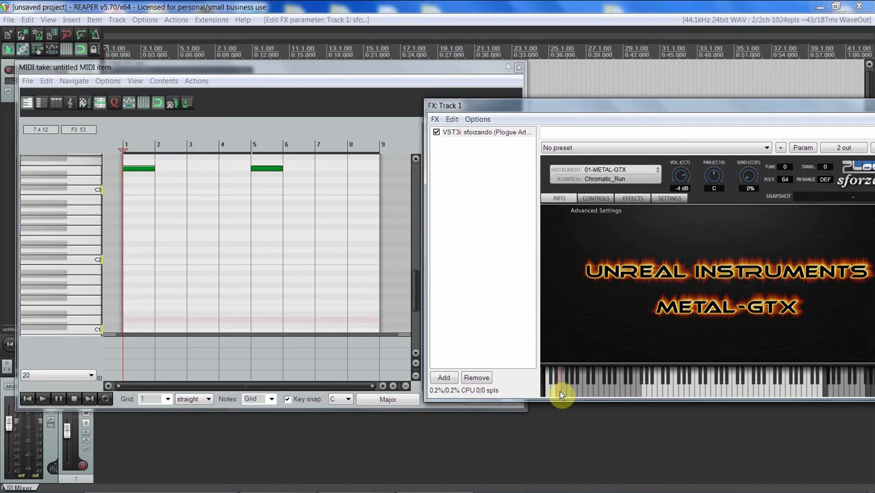
{"action": "left_click", "coordinate": [572, 391]}
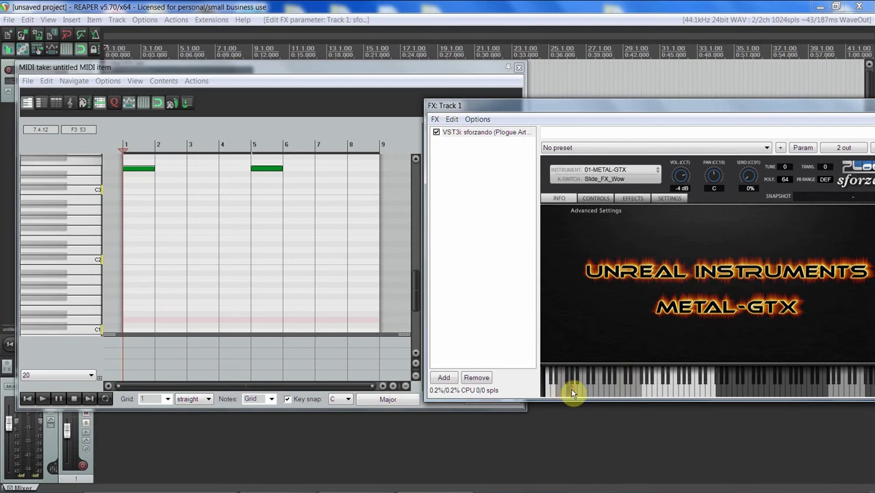
{"action": "left_click", "coordinate": [580, 391]}
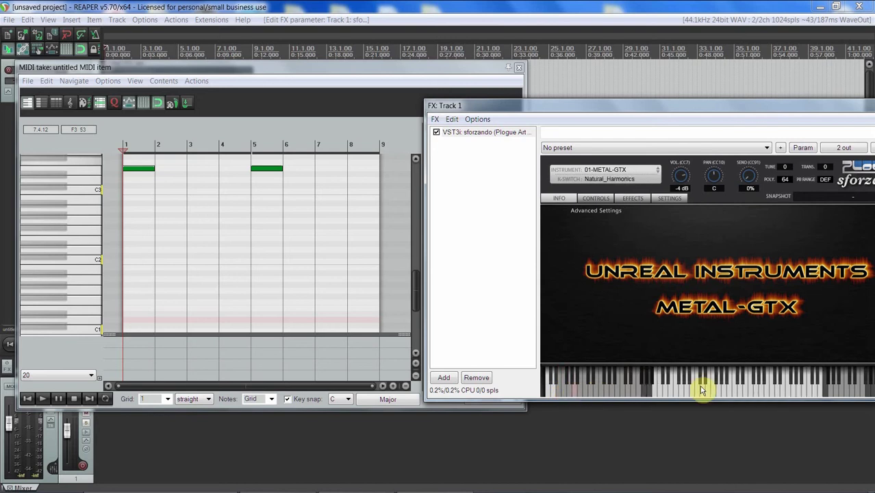
Audition several notes with natural harmonics, then return the Notepad keyswitch list to front
{"action": "left_click", "coordinate": [764, 391]}
{"action": "left_click", "coordinate": [686, 396]}
{"action": "left_click", "coordinate": [753, 387]}
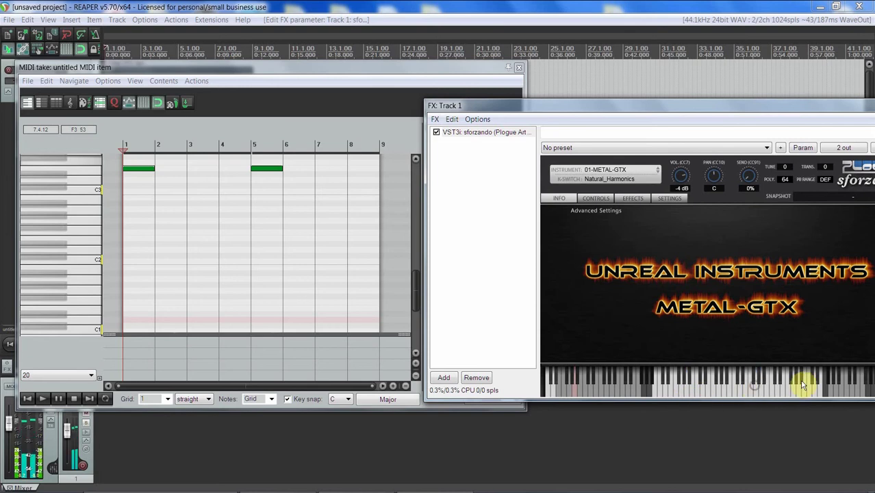
{"action": "left_click", "coordinate": [581, 392]}
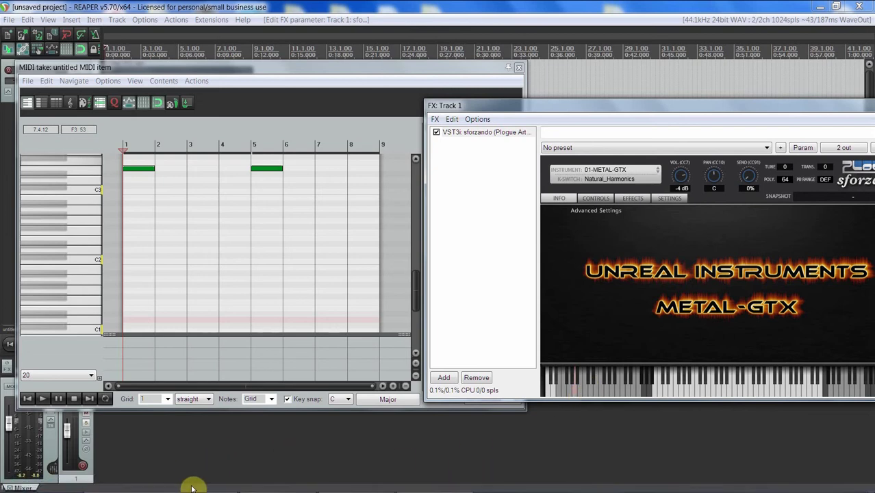
{"action": "left_click", "coordinate": [123, 487]}
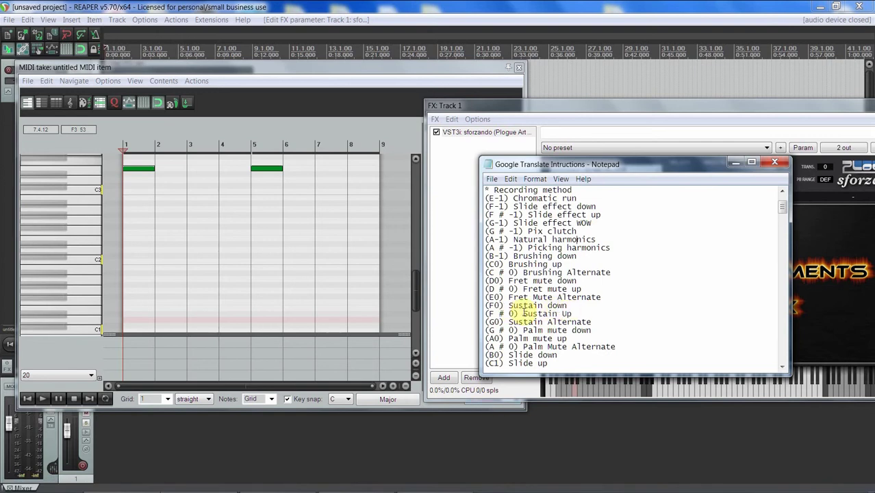
Select the F # 0 key label on the Sustain Up line of the keyswitch notes
{"action": "left_click", "coordinate": [522, 313]}
{"action": "key", "text": "shift+Home"}
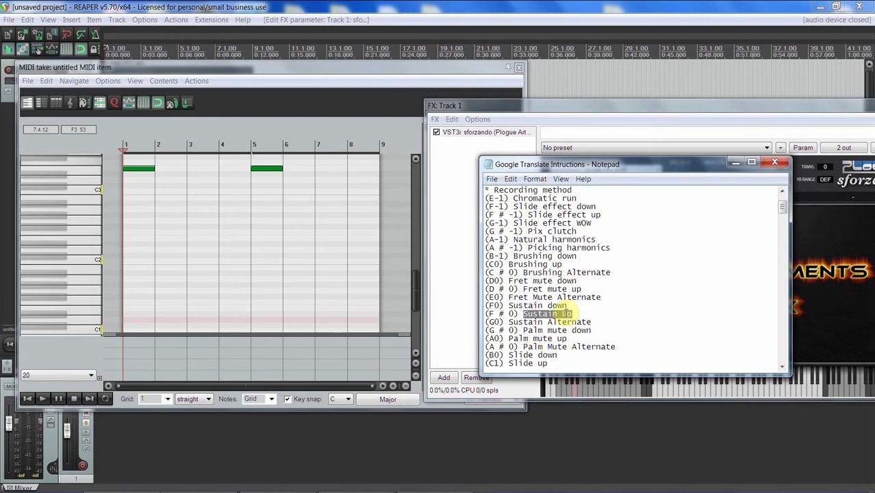
{"action": "left_click_drag", "start_coordinate": [493, 313], "coordinate": [519, 313]}
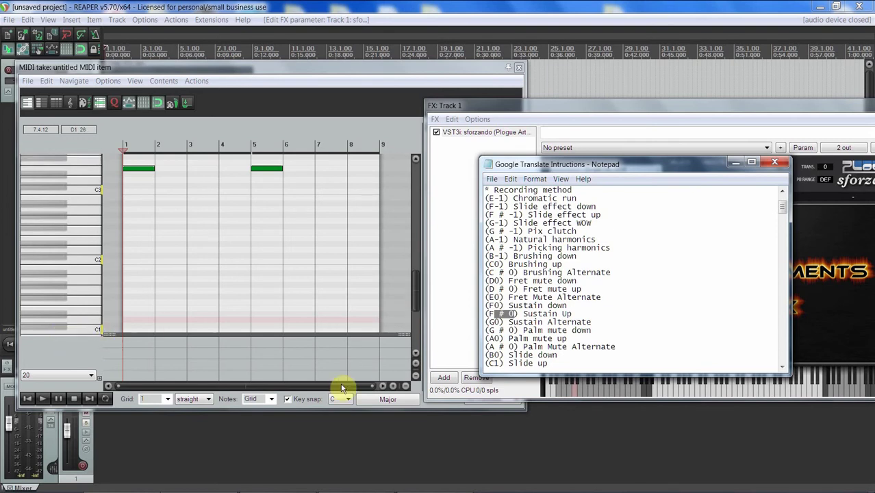
Audition low keyswitches in the MIDI editor: Hammer/Pull, A0 Mute_Up and F0 Sus_Down
{"action": "left_click", "coordinate": [287, 398]}
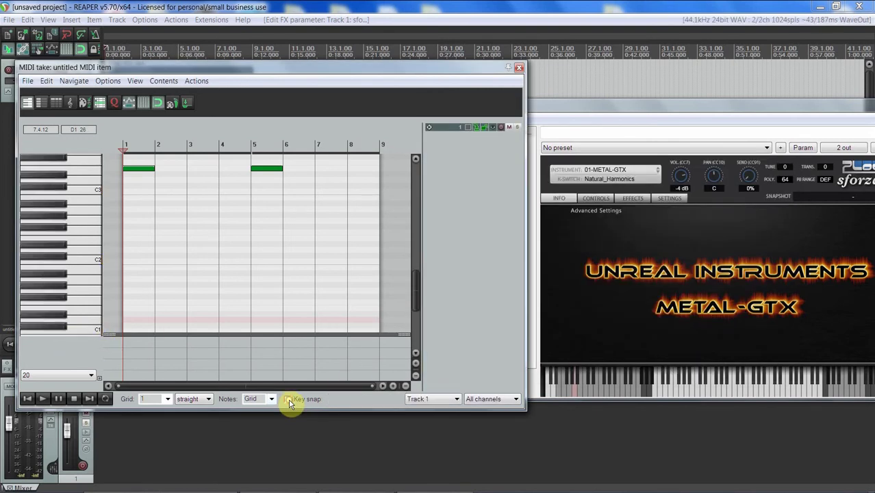
{"action": "left_click", "coordinate": [89, 307]}
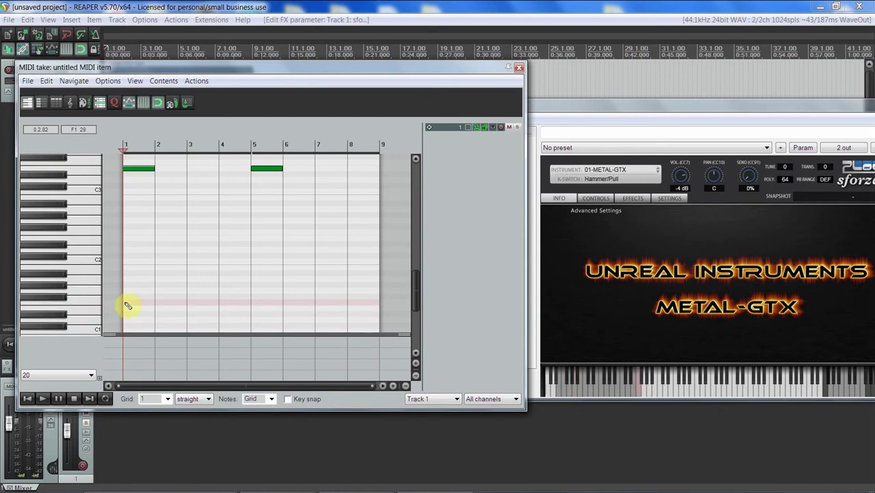
{"action": "left_click_drag", "start_coordinate": [416, 284], "coordinate": [424, 299]}
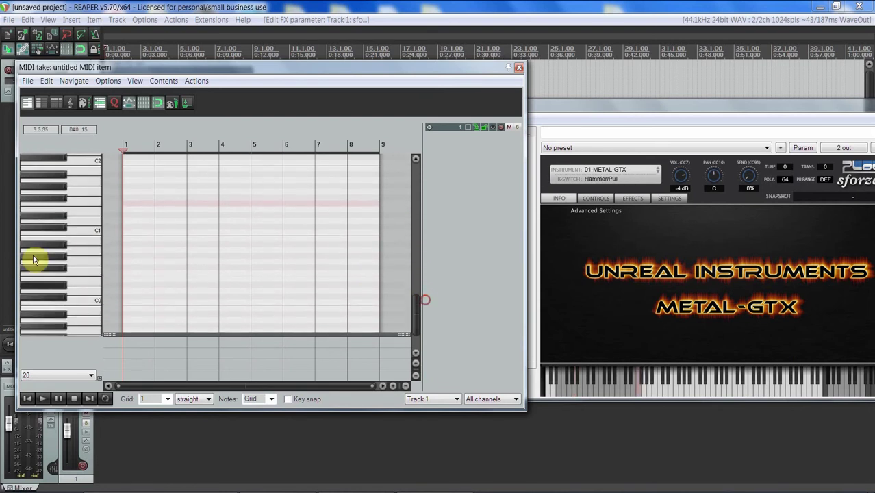
{"action": "left_click", "coordinate": [87, 250]}
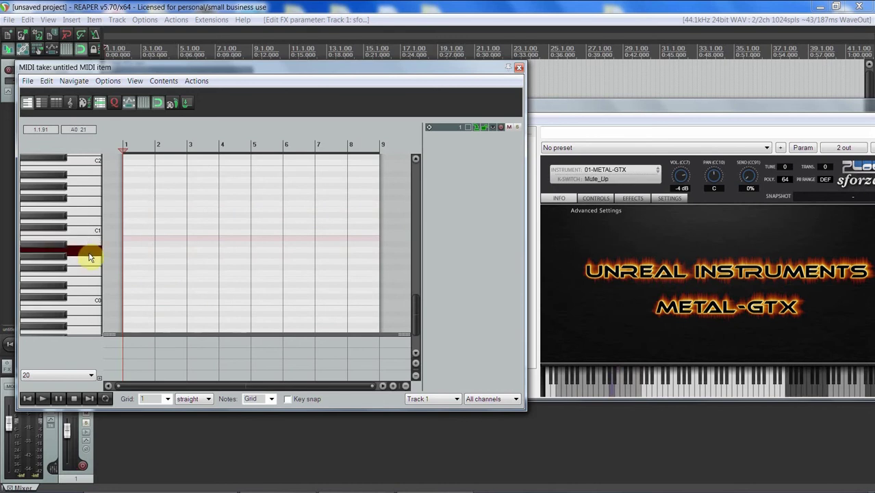
{"action": "left_click", "coordinate": [93, 267]}
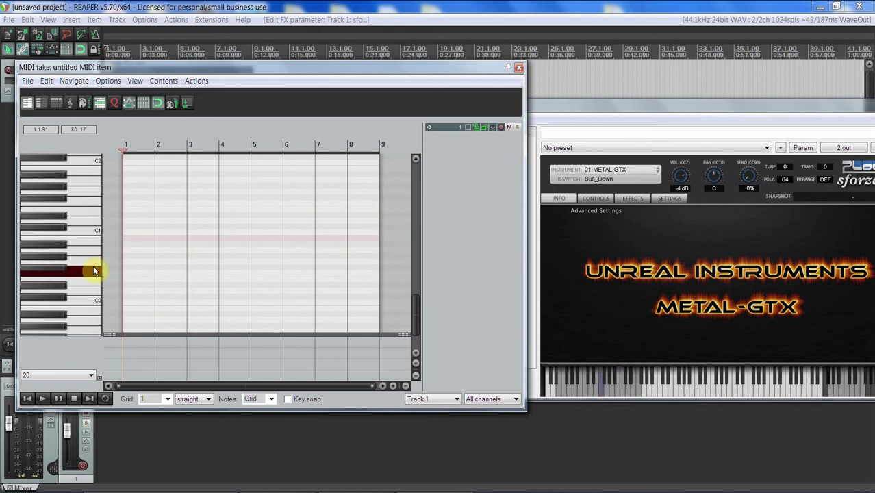
Hold F0 to hear Sus_Down, then draw a one-bar F0 keyswitch note at bar 1
{"action": "left_click", "coordinate": [94, 270]}
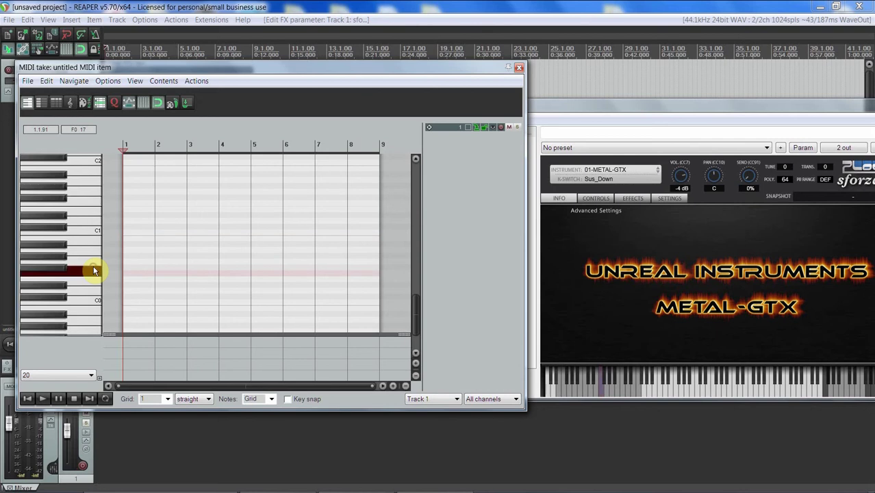
{"action": "left_click", "coordinate": [94, 271]}
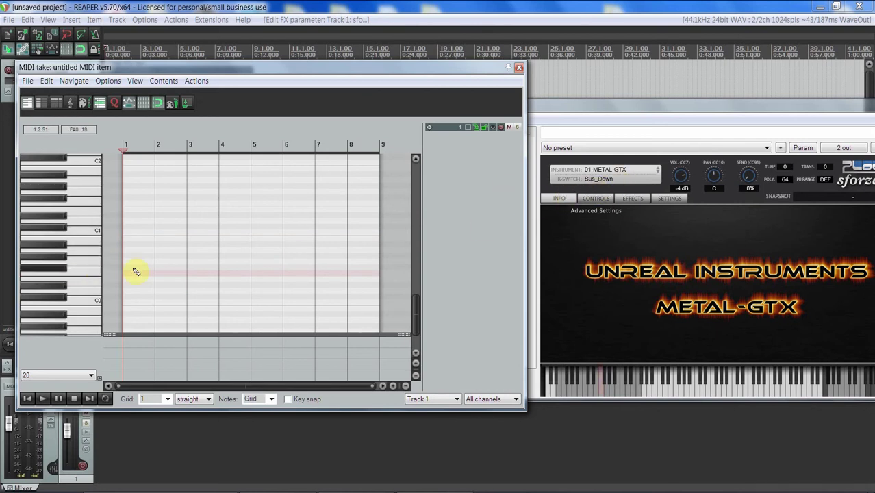
{"action": "left_click", "coordinate": [91, 274]}
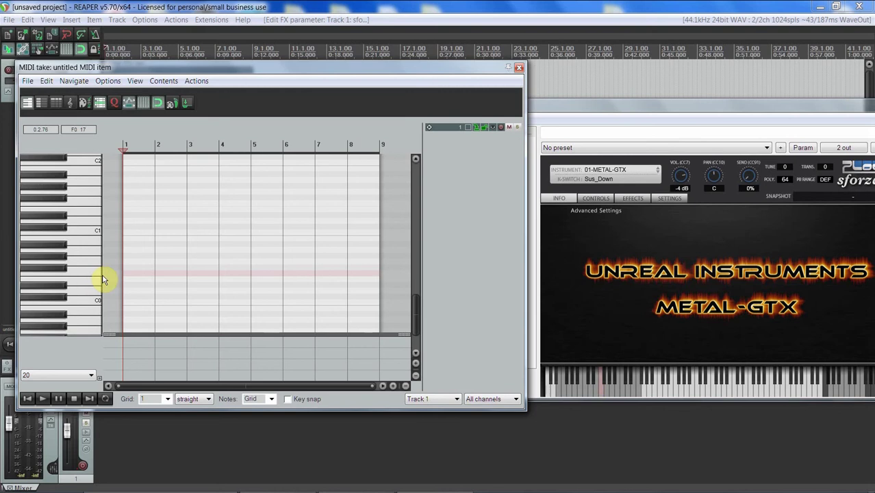
{"action": "left_click", "coordinate": [137, 274]}
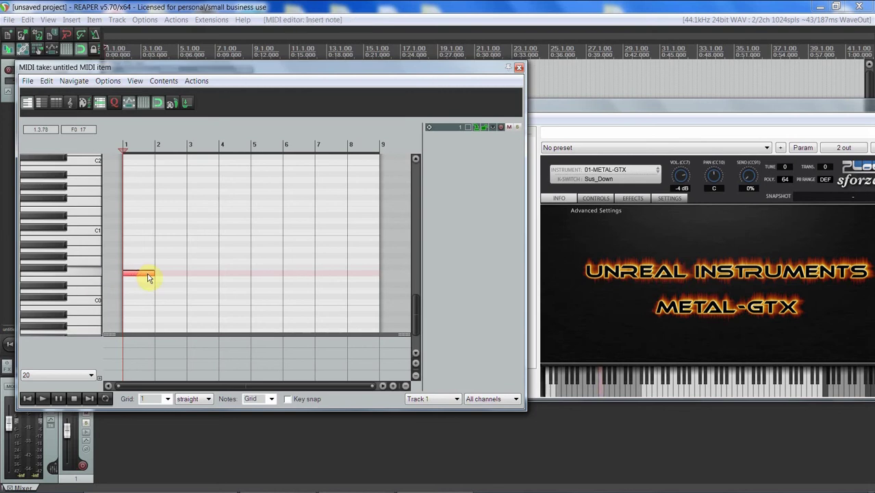
Add one-bar keyswitch notes: F0 (Sus_Down) at bar 3 and F#0 (Sus_Up) at bar 4
{"action": "scroll", "coordinate": [417, 312], "scroll_direction": "up", "scroll_amount": 2}
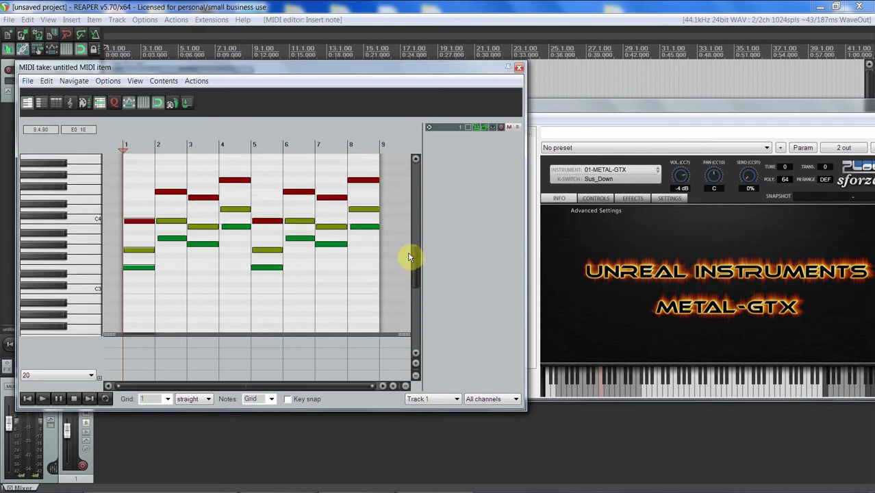
{"action": "scroll", "coordinate": [411, 296], "scroll_direction": "up", "scroll_amount": 2}
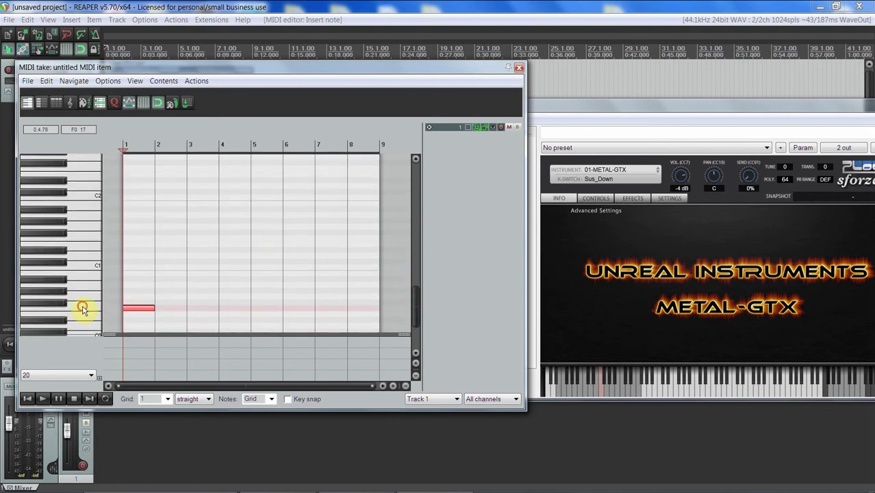
{"action": "left_click", "coordinate": [83, 310]}
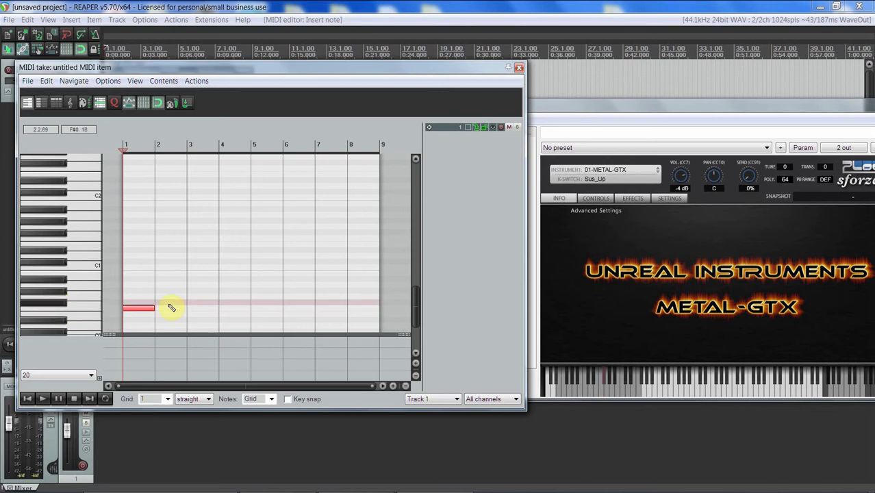
{"action": "left_click", "coordinate": [197, 310]}
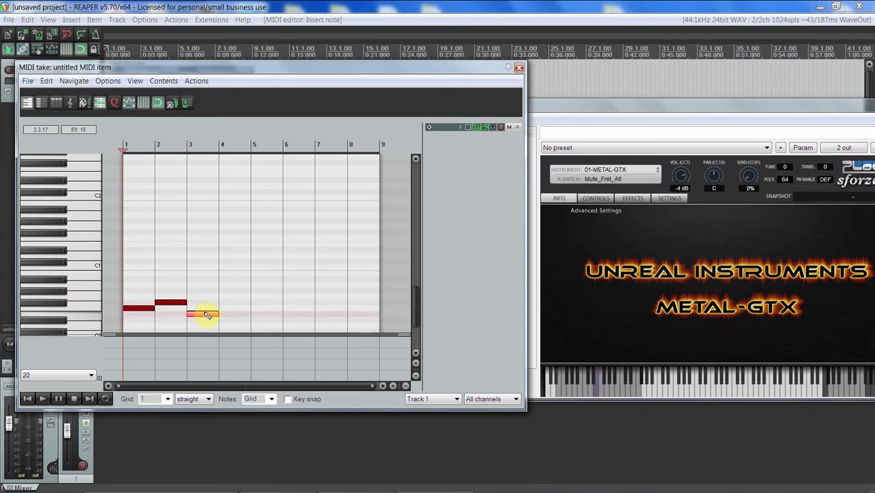
{"action": "left_click", "coordinate": [237, 303]}
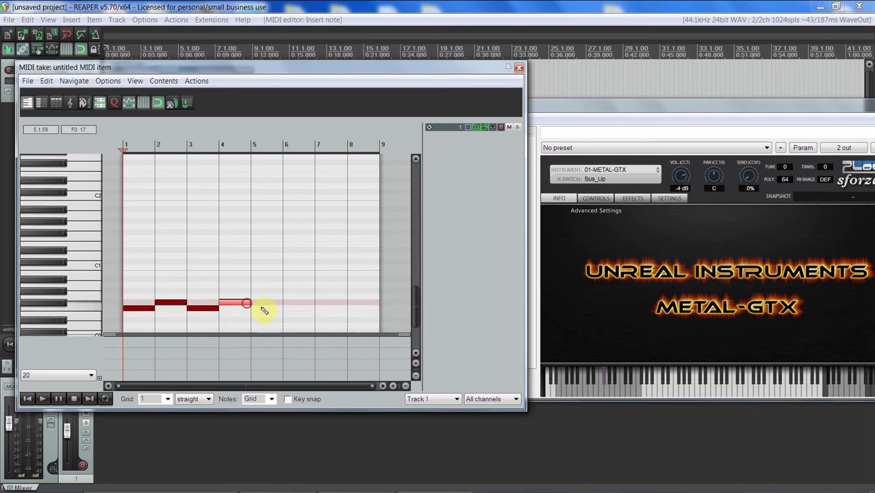
Play the progression to hear the chords alternate between Sus_Down and Sus_Up
{"action": "scroll", "coordinate": [233, 318], "scroll_direction": "down", "scroll_amount": 2}
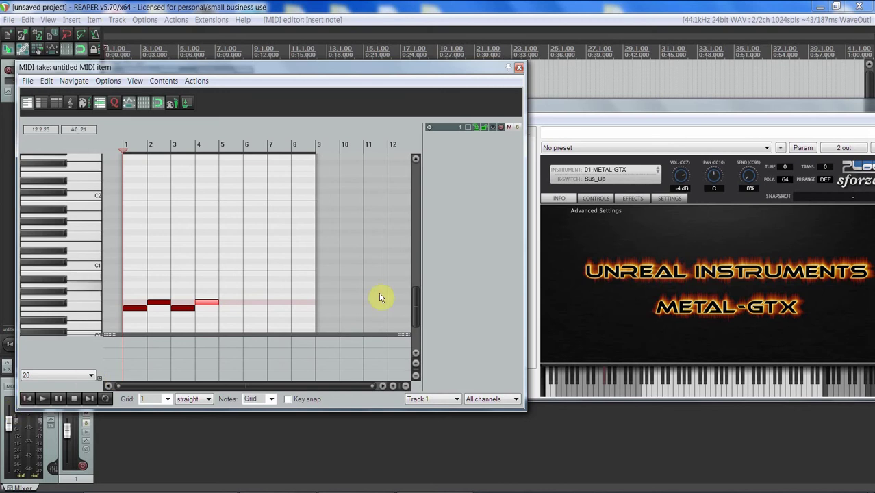
{"action": "left_click_drag", "start_coordinate": [413, 291], "coordinate": [416, 280]}
{"action": "key", "text": "space"}
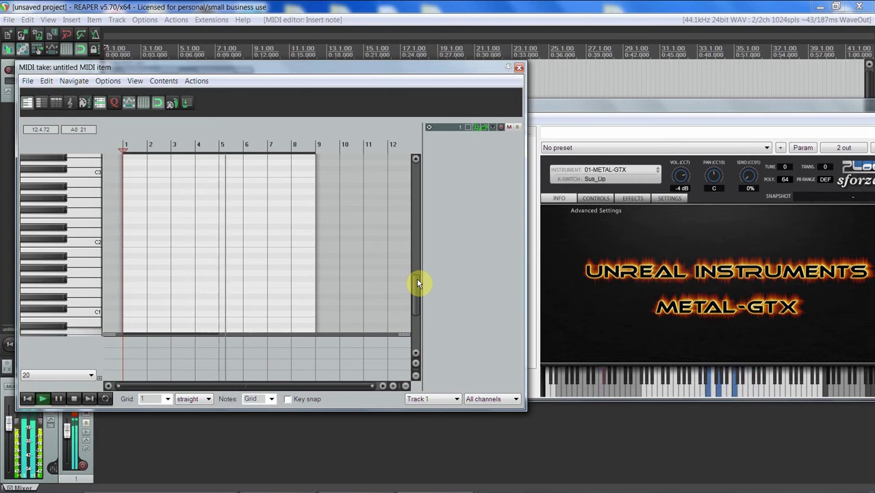
{"action": "scroll", "coordinate": [342, 264], "scroll_direction": "down", "scroll_amount": 1}
{"action": "key", "text": "space"}
{"action": "scroll", "coordinate": [418, 309], "scroll_direction": "down", "scroll_amount": 5}
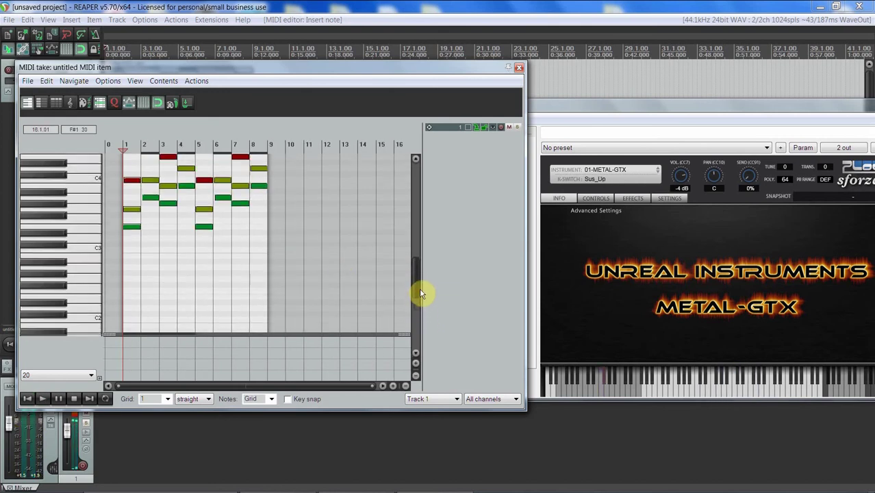
{"action": "scroll", "coordinate": [422, 293], "scroll_direction": "up", "scroll_amount": 4}
{"action": "scroll", "coordinate": [420, 313], "scroll_direction": "down", "scroll_amount": 1}
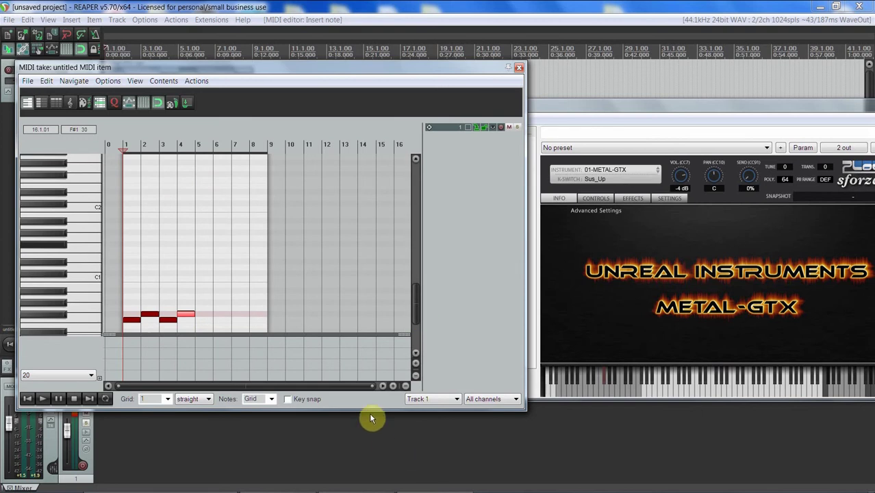
Read through Notepad's translated key-switch list, from E-1 Chromatic run down to C#1 Pulling
{"action": "left_click", "coordinate": [150, 486]}
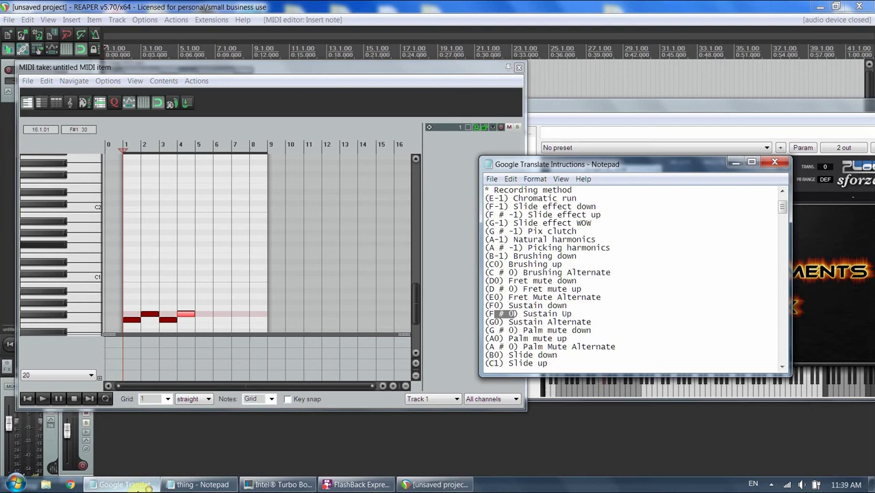
{"action": "scroll", "coordinate": [653, 365], "scroll_direction": "down", "scroll_amount": 2}
{"action": "scroll", "coordinate": [654, 365], "scroll_direction": "down", "scroll_amount": 1}
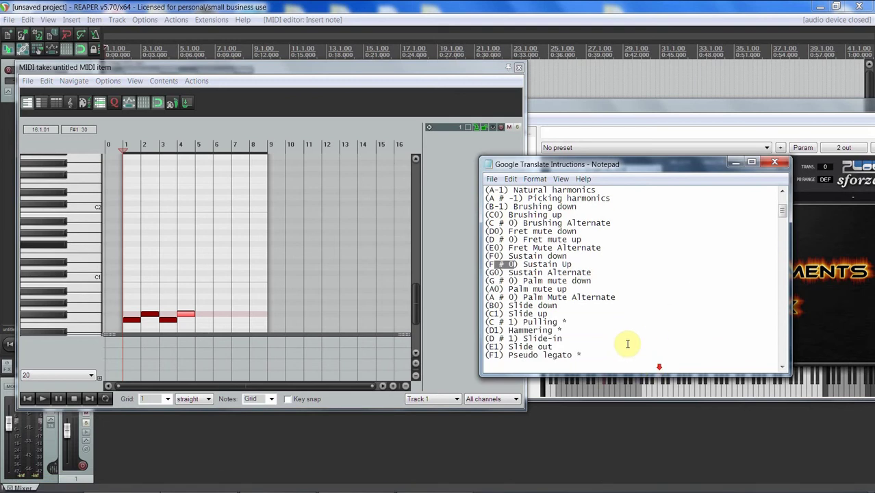
{"action": "scroll", "coordinate": [629, 343], "scroll_direction": "down", "scroll_amount": 1}
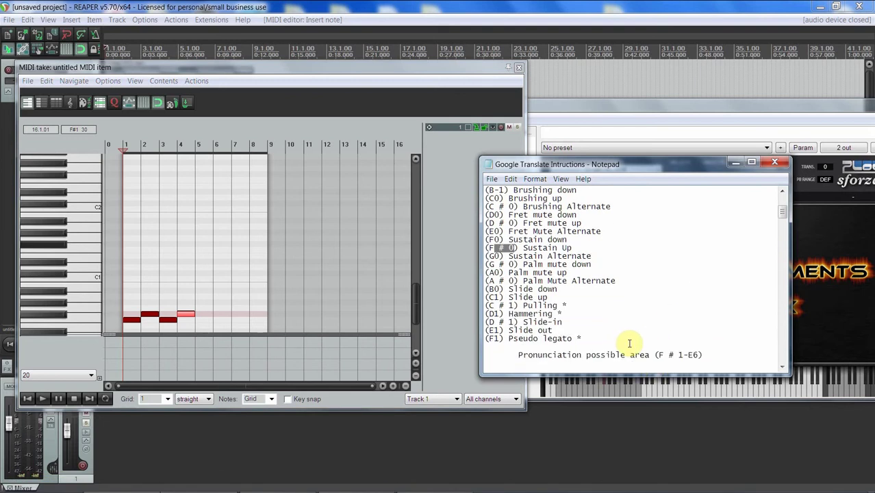
{"action": "scroll", "coordinate": [629, 343], "scroll_direction": "up", "scroll_amount": 5}
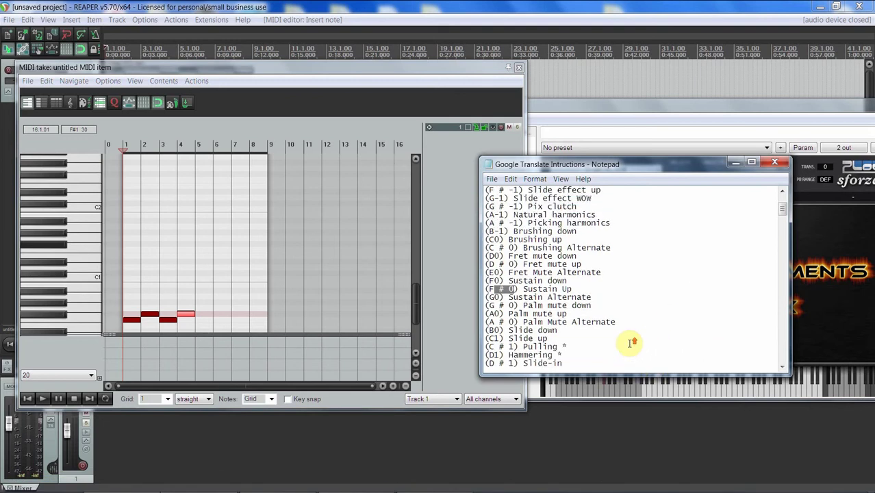
{"action": "scroll", "coordinate": [630, 343], "scroll_direction": "up", "scroll_amount": 2}
{"action": "scroll", "coordinate": [629, 343], "scroll_direction": "down", "scroll_amount": 1}
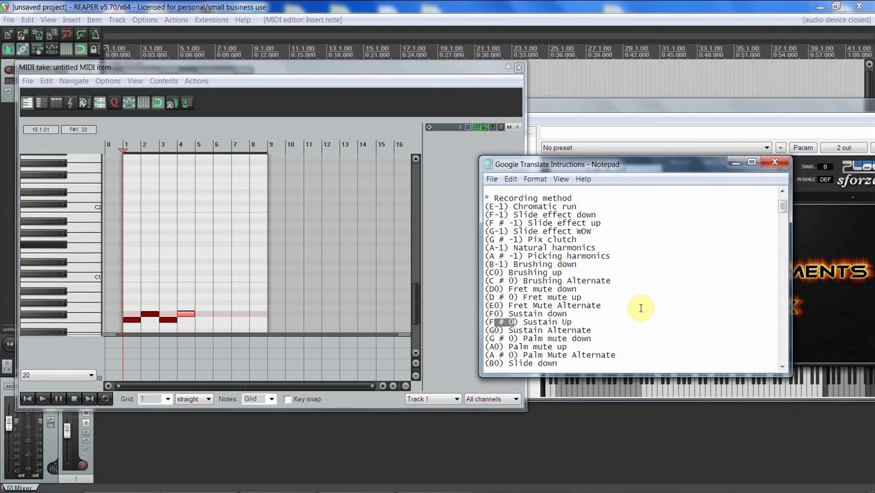
{"action": "scroll", "coordinate": [640, 308], "scroll_direction": "down", "scroll_amount": 1}
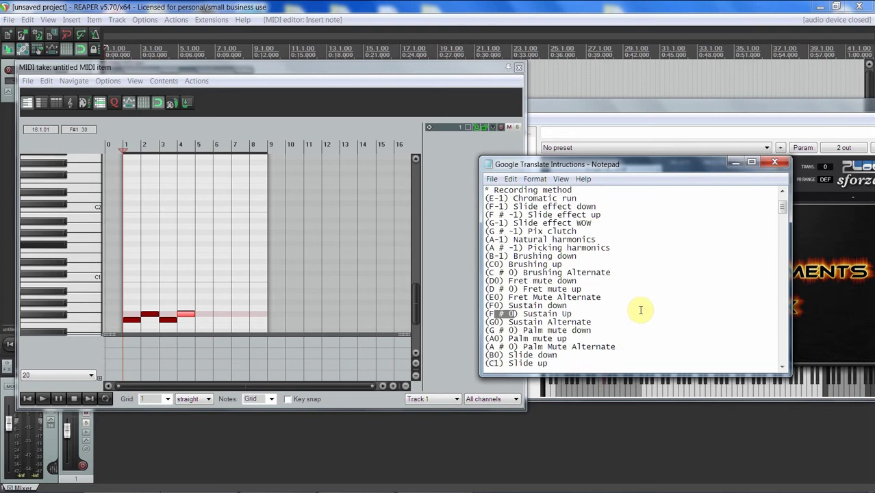
{"action": "scroll", "coordinate": [640, 310], "scroll_direction": "down", "scroll_amount": 1}
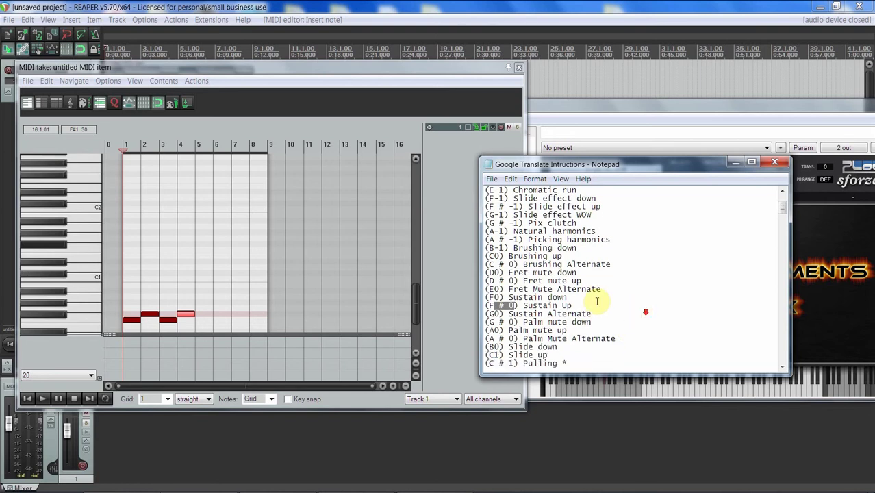
Lower the bar 1 keyswitch two semitones and move the bar 2 keyswitch to D0, then audition
{"action": "left_click", "coordinate": [135, 326]}
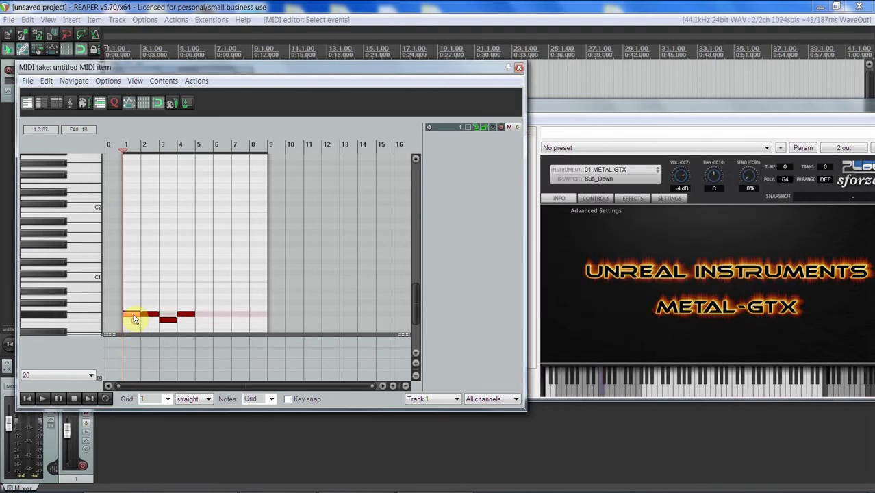
{"action": "key", "text": "Down"}
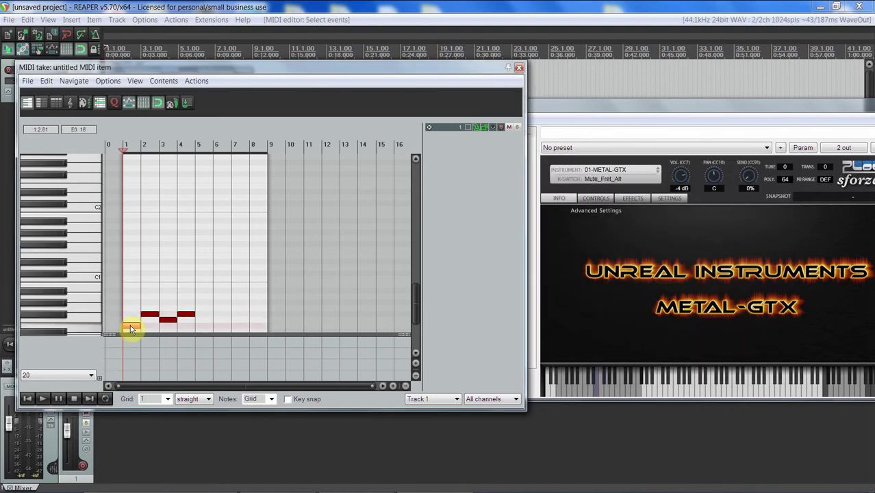
{"action": "key", "text": "Down"}
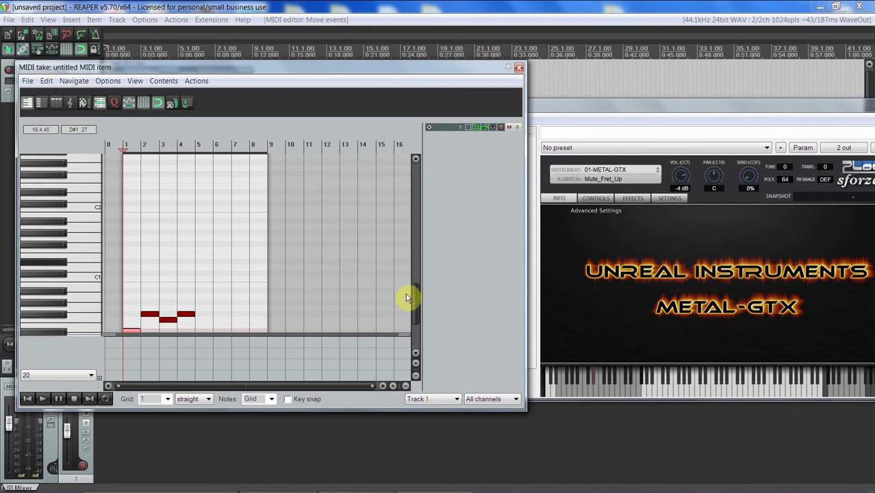
{"action": "left_click_drag", "start_coordinate": [415, 306], "coordinate": [416, 322]}
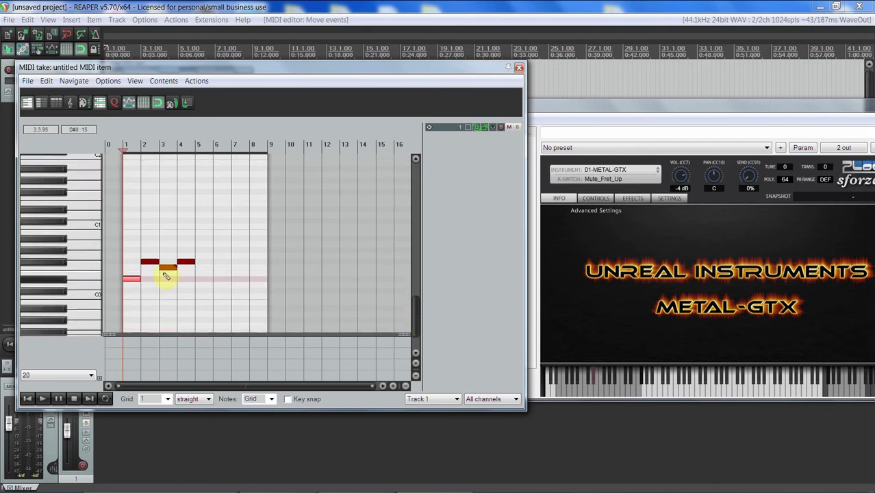
{"action": "left_click_drag", "start_coordinate": [150, 266], "coordinate": [191, 287]}
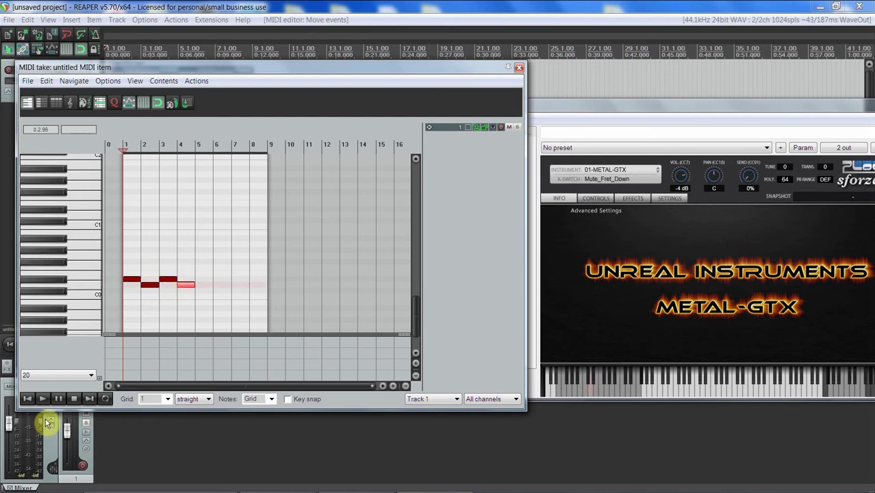
{"action": "key", "text": "space"}
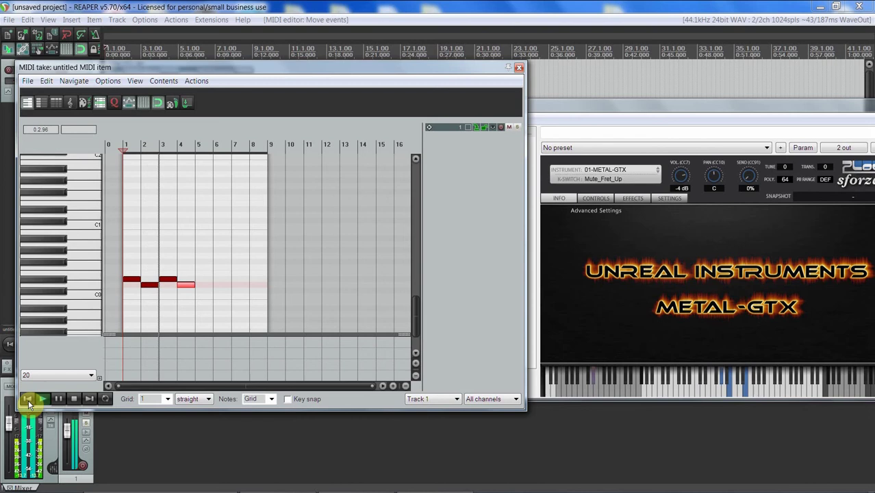
{"action": "key", "text": "space"}
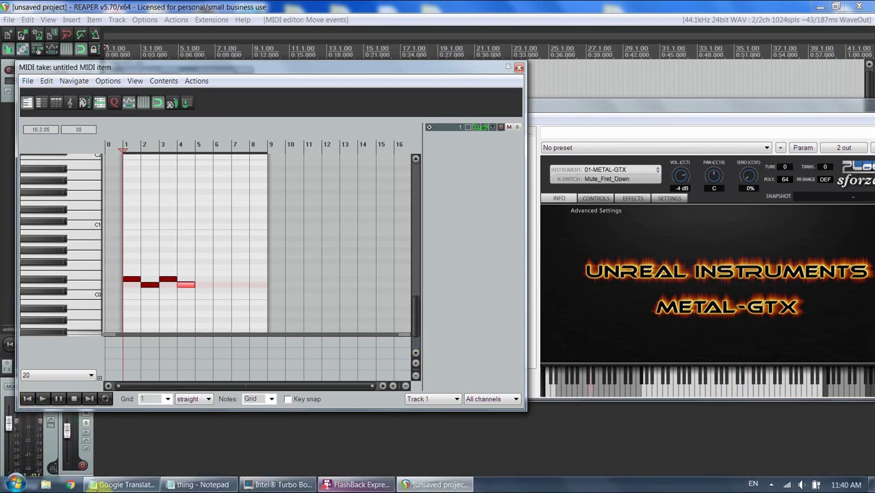
Raise the keyswitch notes near C1 for Slide_Down and play them back
{"action": "left_click", "coordinate": [122, 485]}
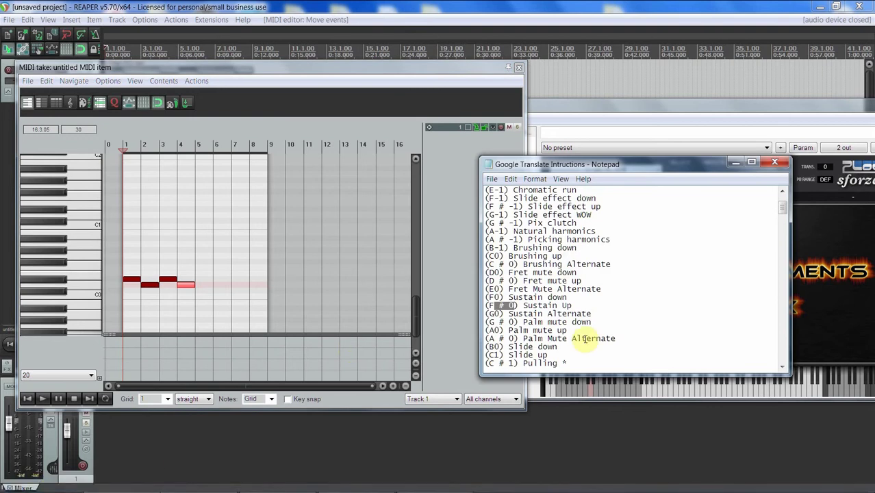
{"action": "scroll", "coordinate": [585, 339], "scroll_direction": "down", "scroll_amount": 3}
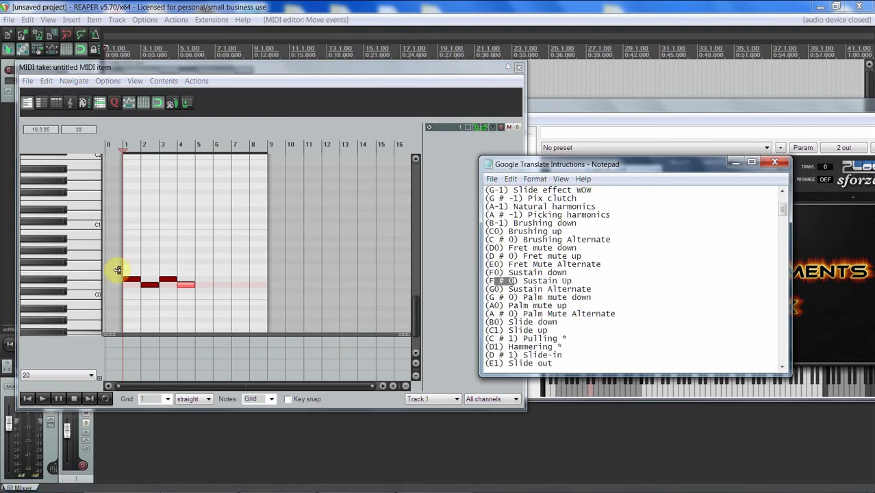
{"action": "left_click", "coordinate": [195, 297]}
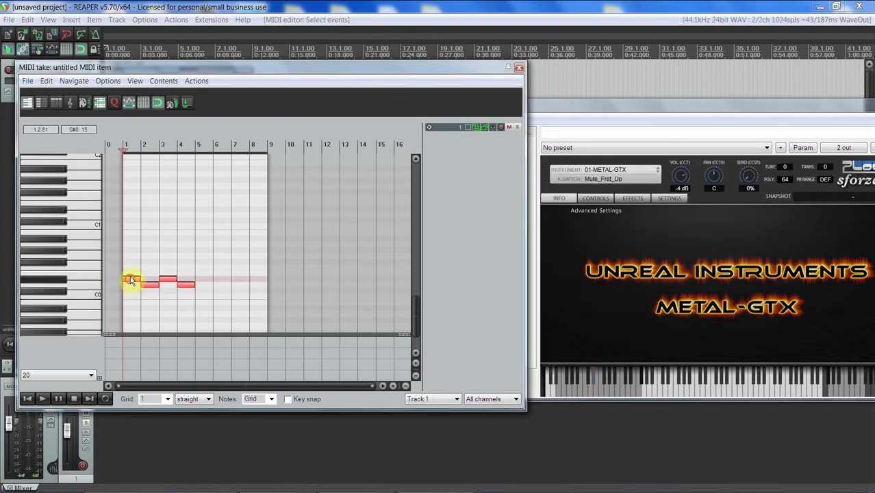
{"action": "left_click_drag", "start_coordinate": [131, 277], "coordinate": [132, 231]}
{"action": "left_click", "coordinate": [28, 400]}
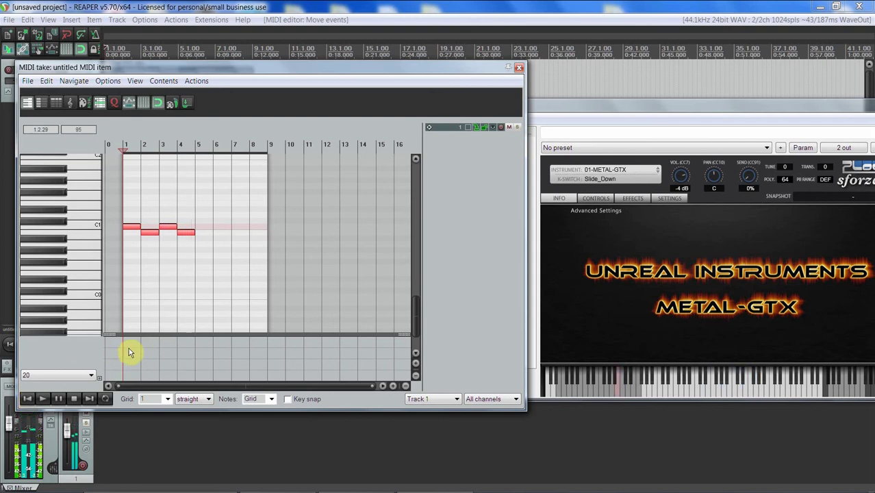
{"action": "key", "text": "space"}
{"action": "left_click_drag", "start_coordinate": [416, 314], "coordinate": [419, 298]}
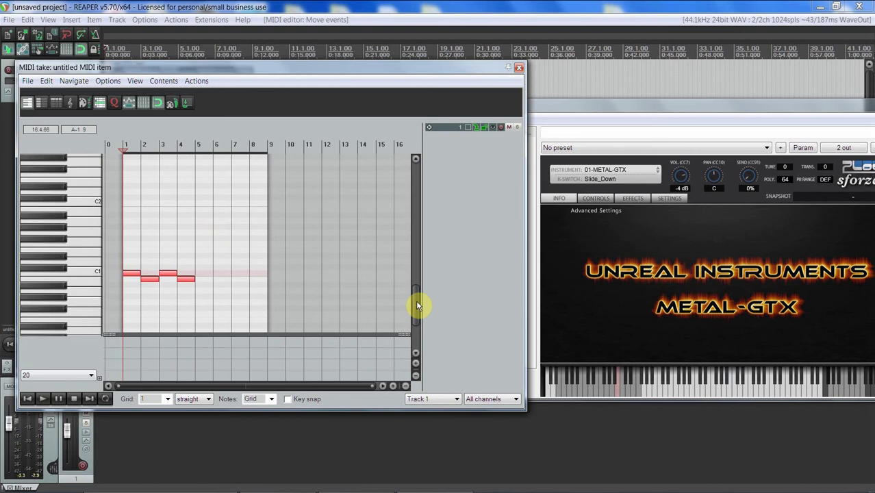
{"action": "left_click_drag", "start_coordinate": [415, 303], "coordinate": [416, 236]}
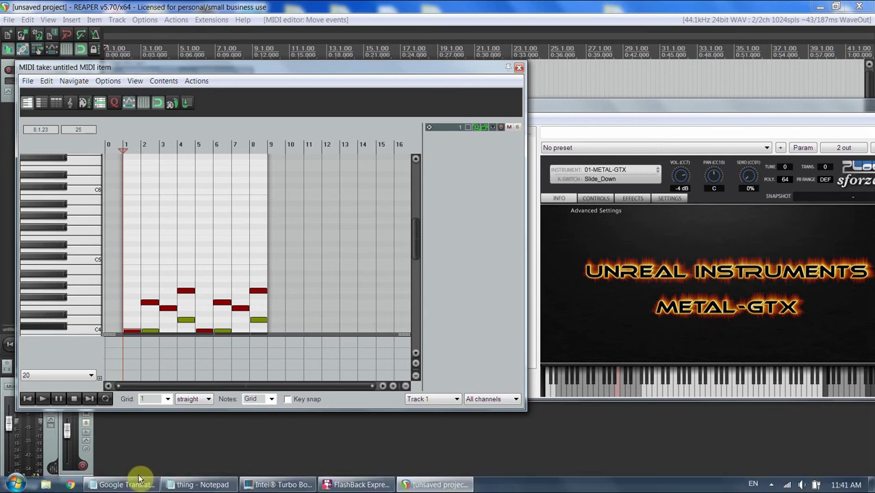
Scroll the Notepad articulation list down to the high key-switch entries
{"action": "left_click", "coordinate": [139, 480]}
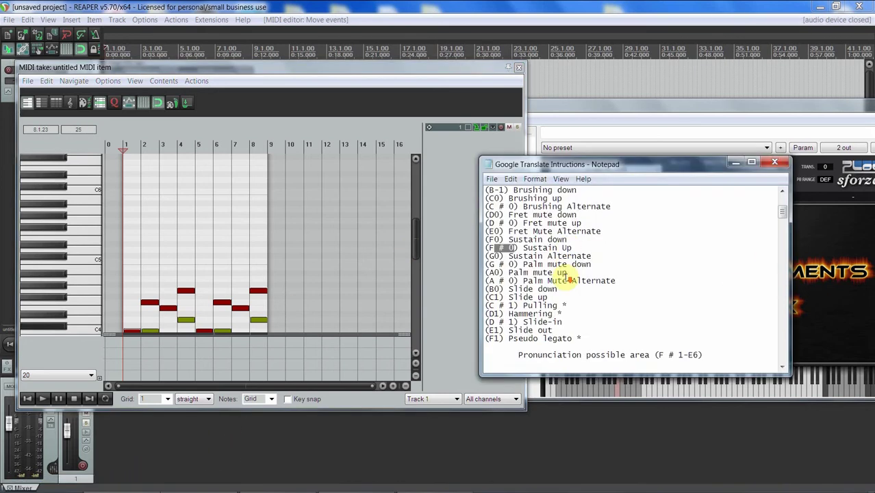
{"action": "left_click_drag", "start_coordinate": [589, 341], "coordinate": [556, 231]}
{"action": "scroll", "coordinate": [577, 273], "scroll_direction": "down", "scroll_amount": 2}
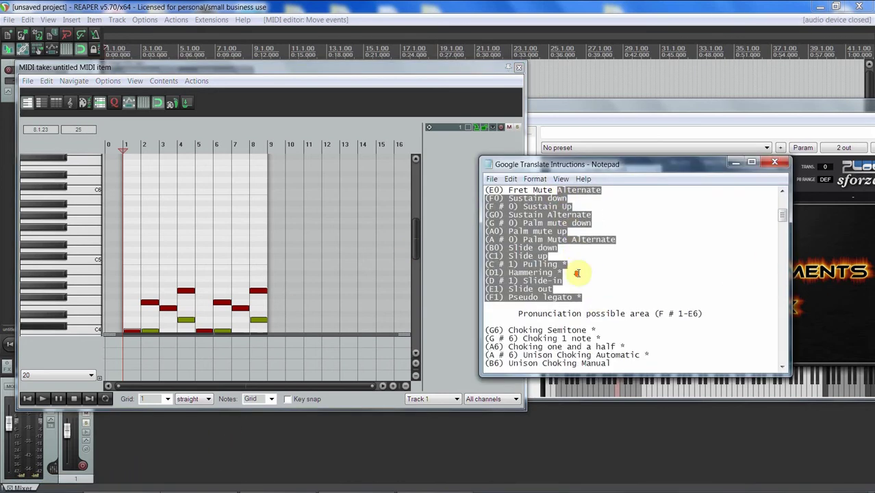
{"action": "scroll", "coordinate": [637, 332], "scroll_direction": "down", "scroll_amount": 2}
{"action": "left_click_drag", "start_coordinate": [618, 167], "coordinate": [474, 168]}
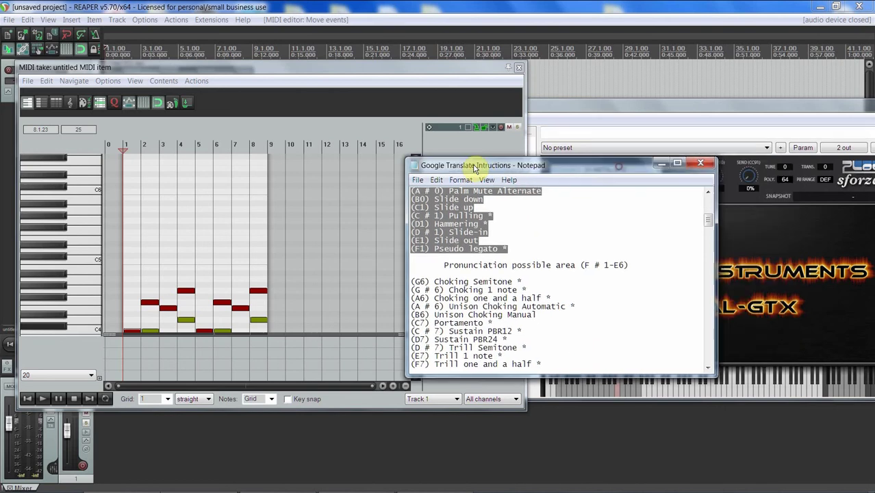
Try high bending articulations on sforzando and play from bar 6 to hear them
{"action": "left_click", "coordinate": [830, 388]}
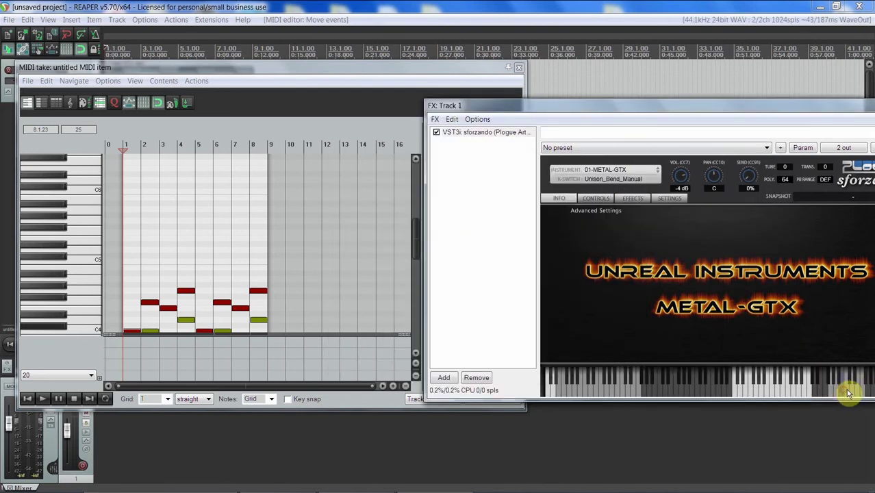
{"action": "left_click", "coordinate": [847, 392]}
{"action": "left_click", "coordinate": [836, 395]}
{"action": "left_click", "coordinate": [830, 396]}
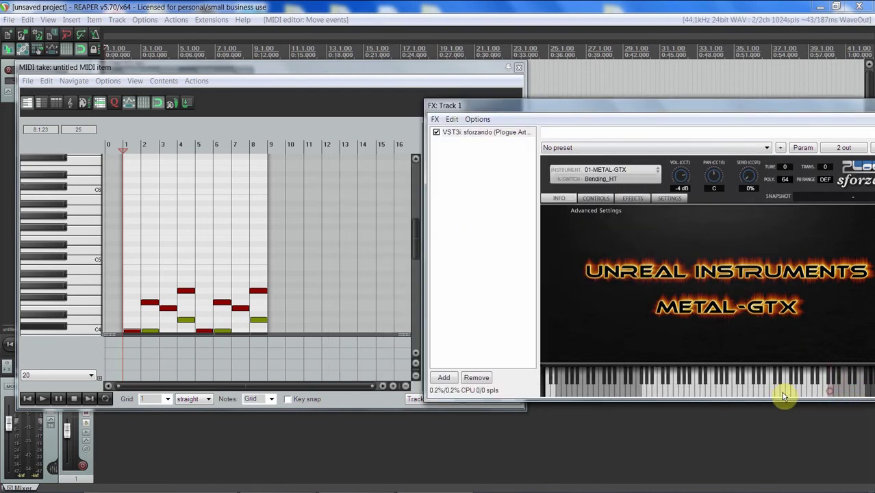
{"action": "left_click", "coordinate": [604, 381]}
{"action": "left_click", "coordinate": [715, 381]}
{"action": "left_click", "coordinate": [214, 147]}
{"action": "key", "text": "space"}
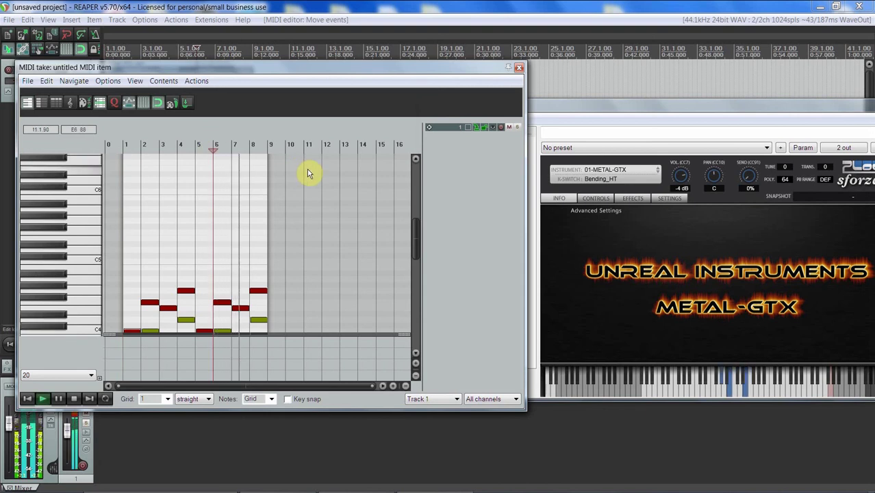
{"action": "key", "text": "space"}
Switch to another bending articulation, play from bar 3, then set the start near bar 5
{"action": "left_click", "coordinate": [840, 396]}
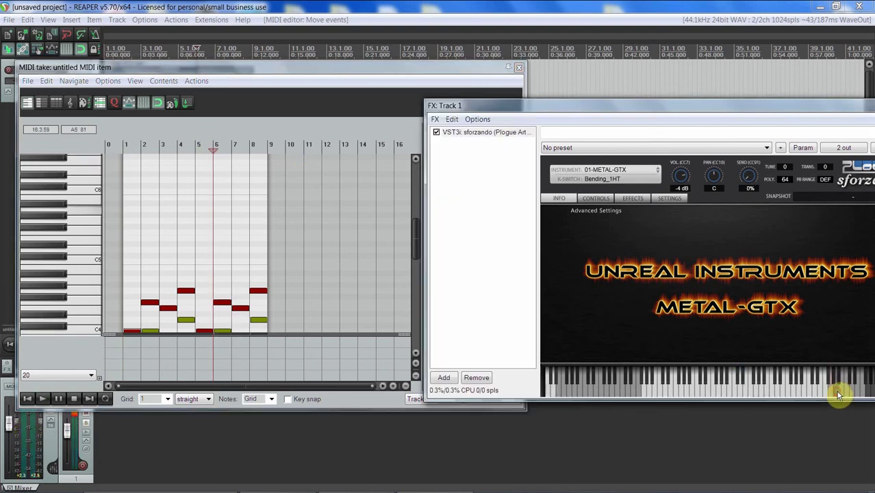
{"action": "left_click", "coordinate": [160, 148]}
{"action": "key", "text": "space"}
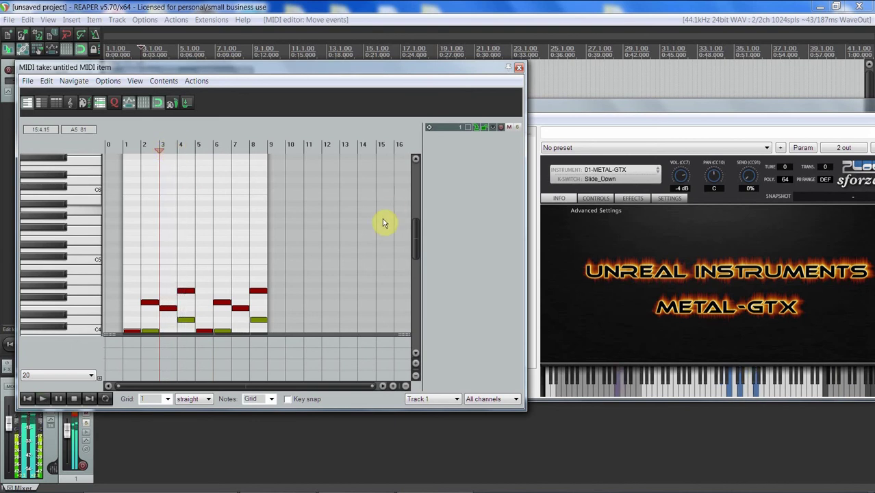
{"action": "key", "text": "space"}
{"action": "scroll", "coordinate": [416, 240], "scroll_direction": "up", "scroll_amount": 2}
{"action": "scroll", "coordinate": [418, 240], "scroll_direction": "down", "scroll_amount": 1}
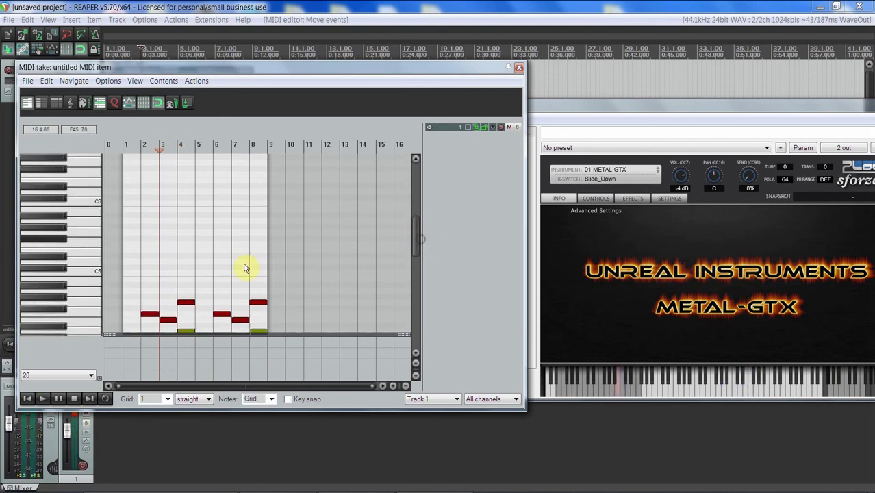
{"action": "left_click", "coordinate": [195, 146]}
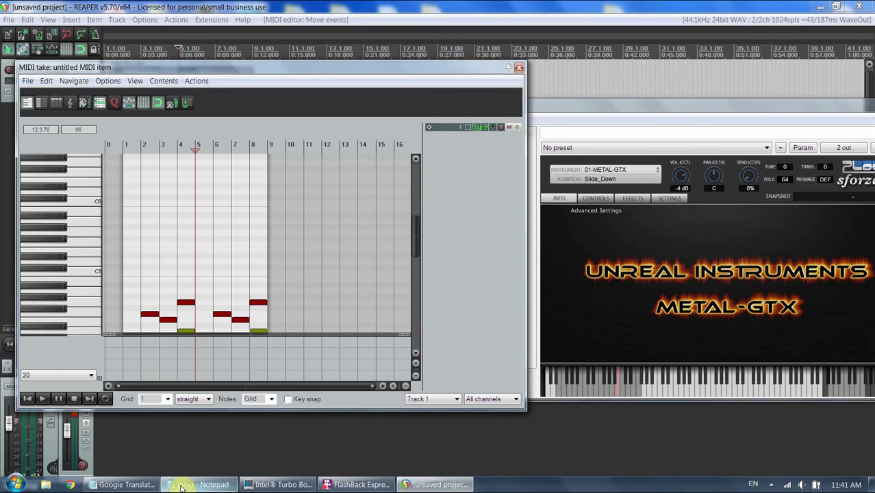
Select the G6–F#7 lines in Notepad and audition high keys up toward F#7 for Trill_min3
{"action": "left_click", "coordinate": [128, 485]}
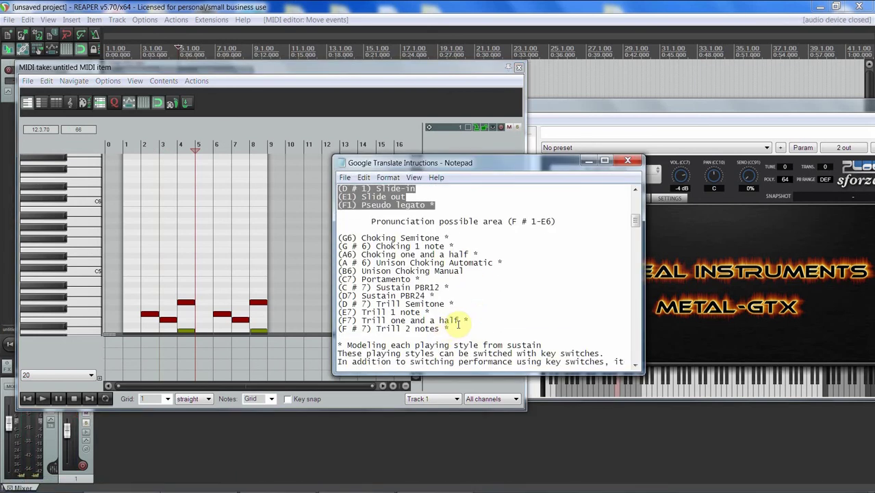
{"action": "left_click", "coordinate": [415, 281]}
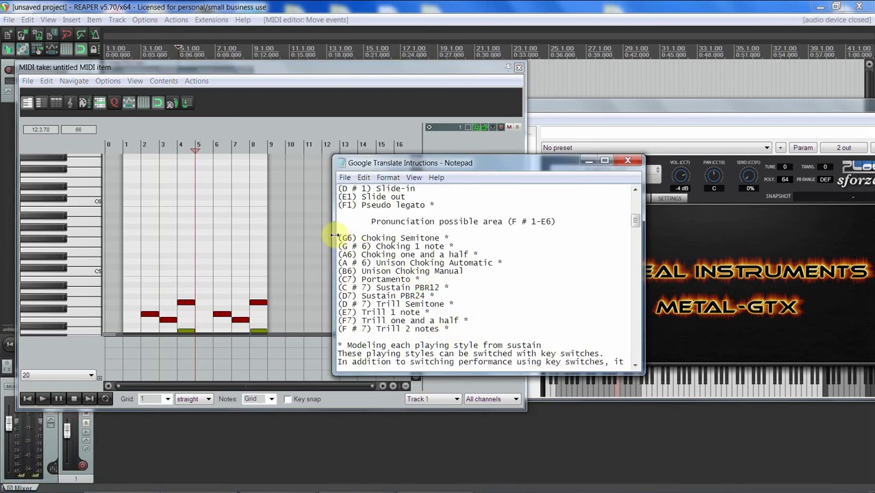
{"action": "left_click_drag", "start_coordinate": [338, 238], "coordinate": [361, 328]}
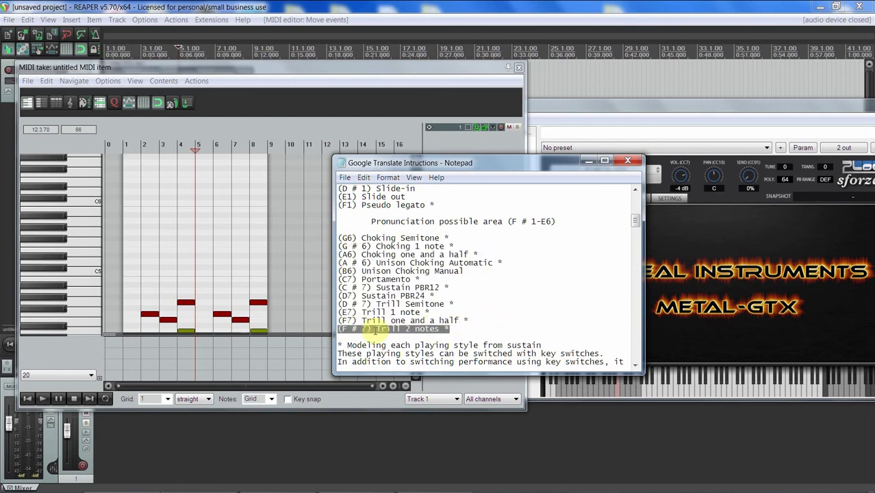
{"action": "left_click_drag", "start_coordinate": [394, 163], "coordinate": [567, 162]}
{"action": "left_click_drag", "start_coordinate": [416, 250], "coordinate": [420, 229]}
{"action": "left_click_drag", "start_coordinate": [91, 217], "coordinate": [87, 190]}
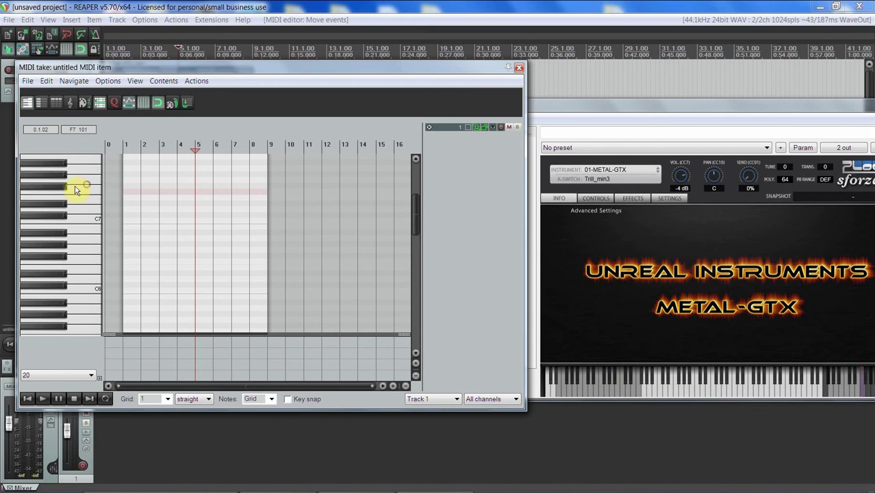
Add an F#7 Trill_Maj3 keyswitch note at bar 5 and recheck the keyswitch instructions
{"action": "left_click", "coordinate": [55, 188]}
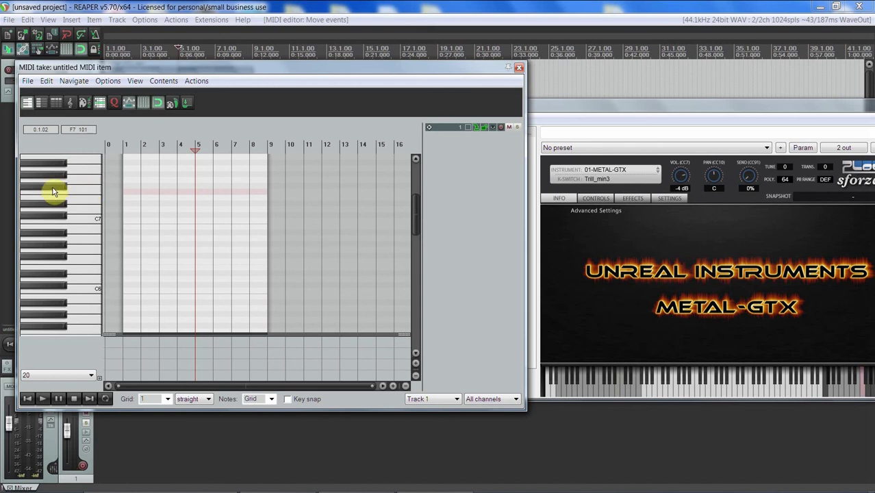
{"action": "left_click", "coordinate": [209, 188]}
{"action": "mouse_move", "coordinate": [383, 489]}
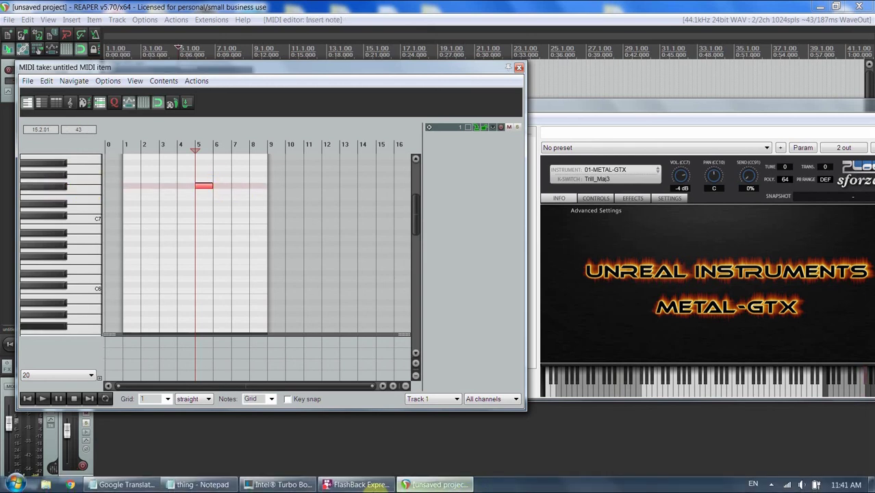
{"action": "left_click", "coordinate": [199, 484]}
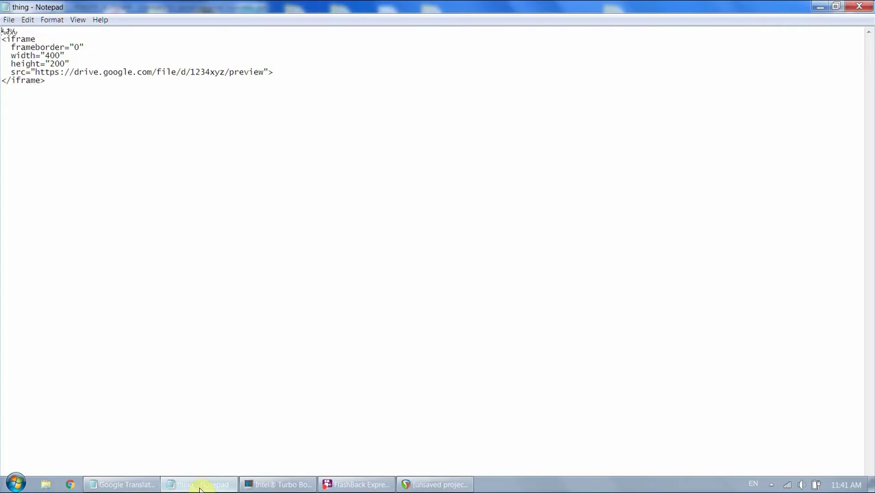
{"action": "left_click", "coordinate": [130, 485]}
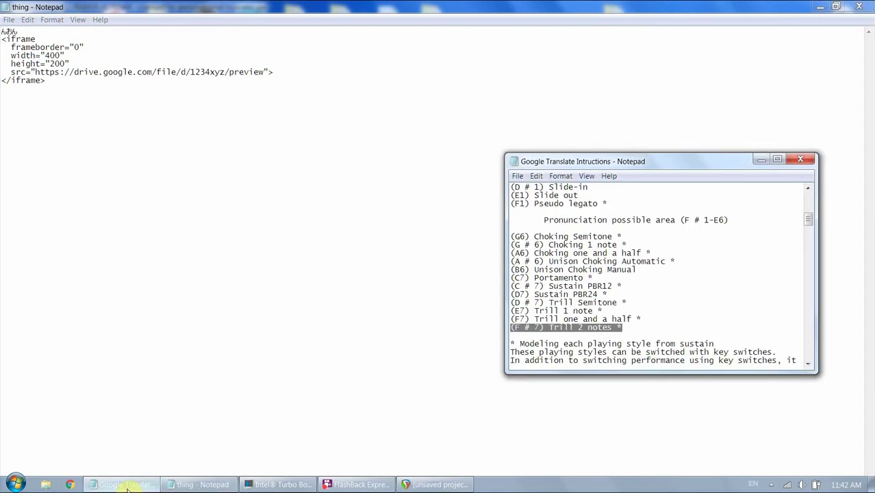
{"action": "left_click", "coordinate": [413, 486]}
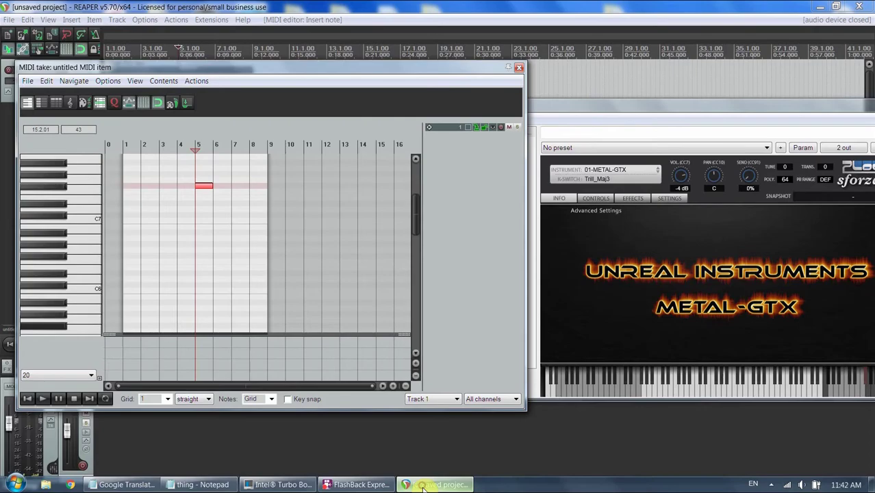
{"action": "left_click", "coordinate": [130, 485]}
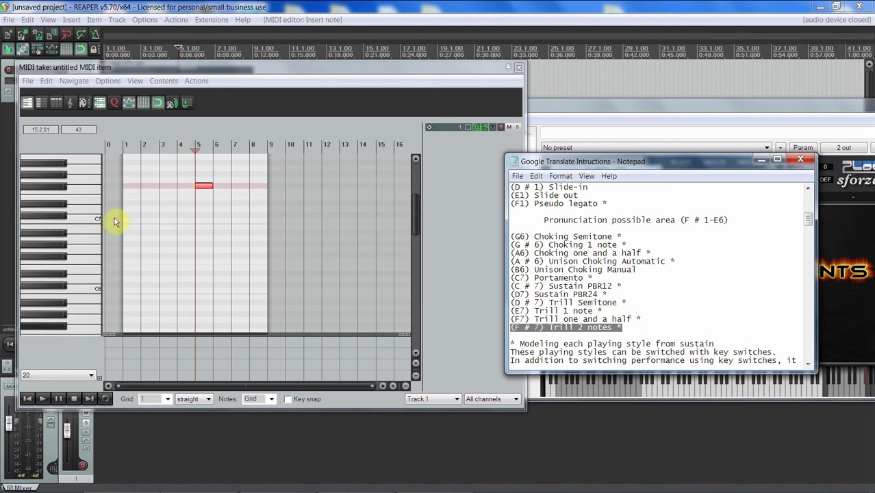
{"action": "left_click", "coordinate": [87, 190]}
Audition D7 and D#7, add F#7 at bar 7 and D#7 at bar 8, then play
{"action": "left_click", "coordinate": [84, 210]}
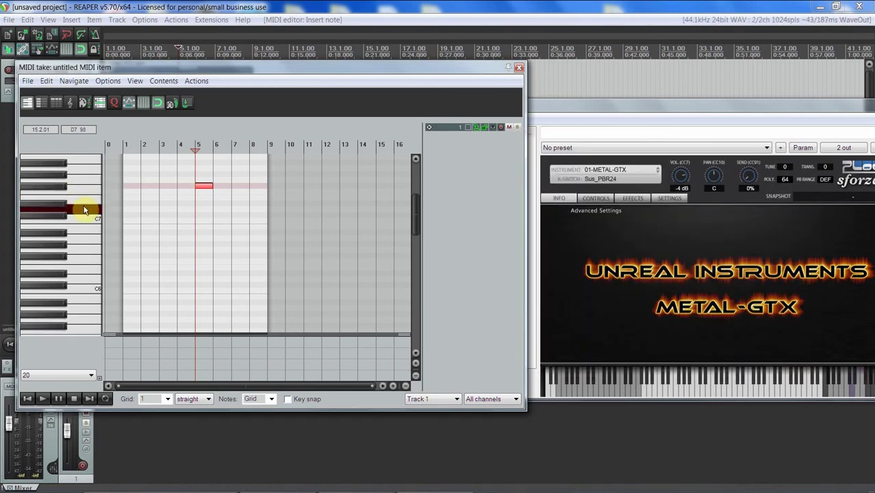
{"action": "left_click", "coordinate": [63, 204]}
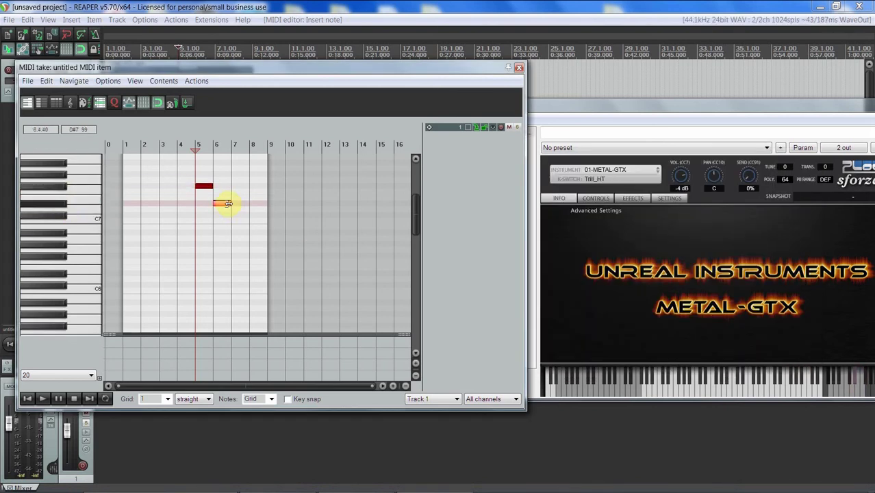
{"action": "left_click", "coordinate": [240, 186]}
{"action": "left_click", "coordinate": [261, 203]}
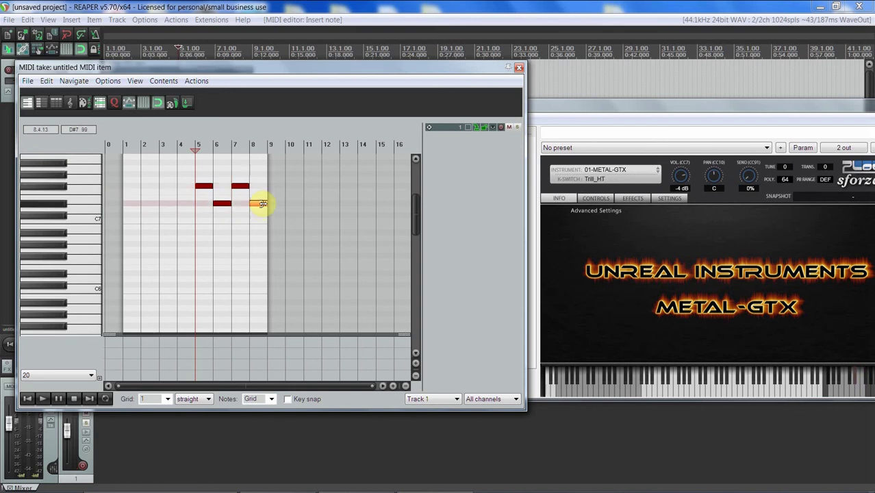
{"action": "key", "text": "space"}
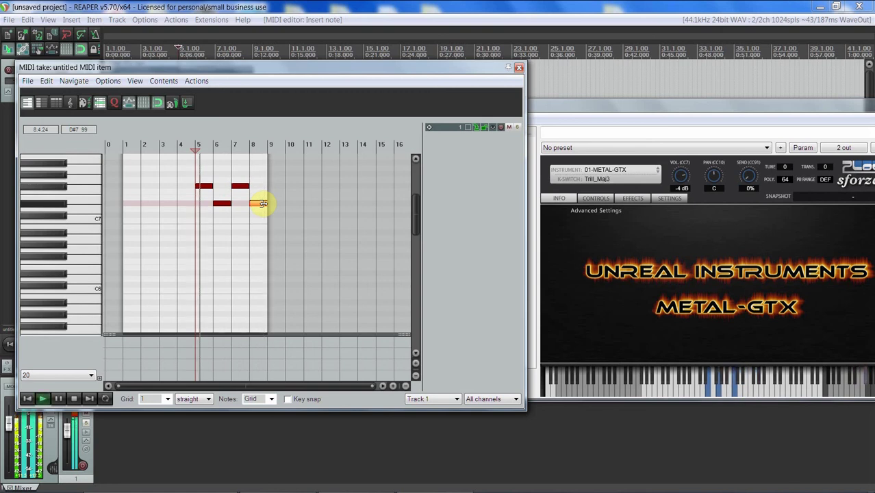
{"action": "left_click_drag", "start_coordinate": [420, 227], "coordinate": [419, 280]}
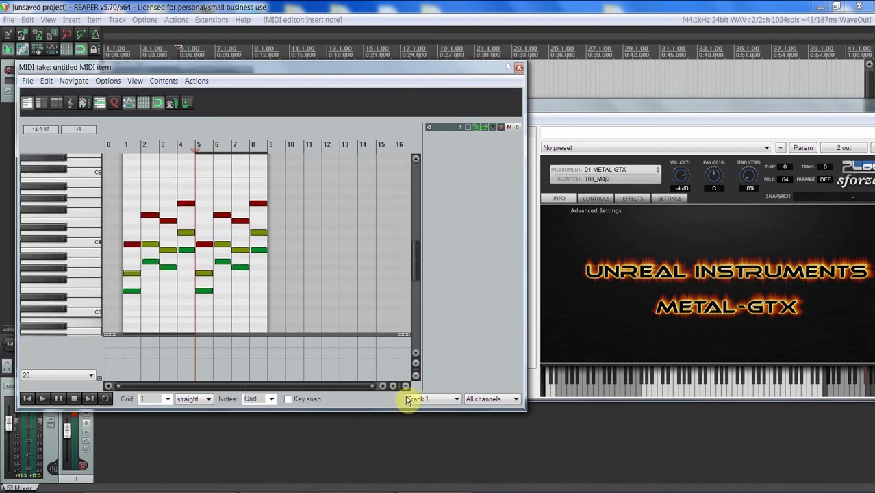
Cut the four high trill keyswitch notes with Ctrl+X
{"action": "left_click_drag", "start_coordinate": [413, 254], "coordinate": [411, 194]}
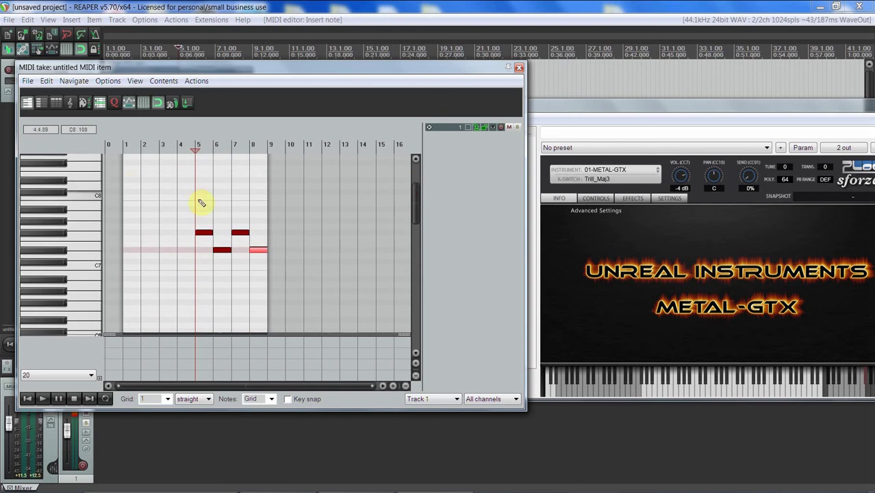
{"action": "left_click_drag", "start_coordinate": [197, 200], "coordinate": [271, 260]}
{"action": "key", "text": "ctrl+x"}
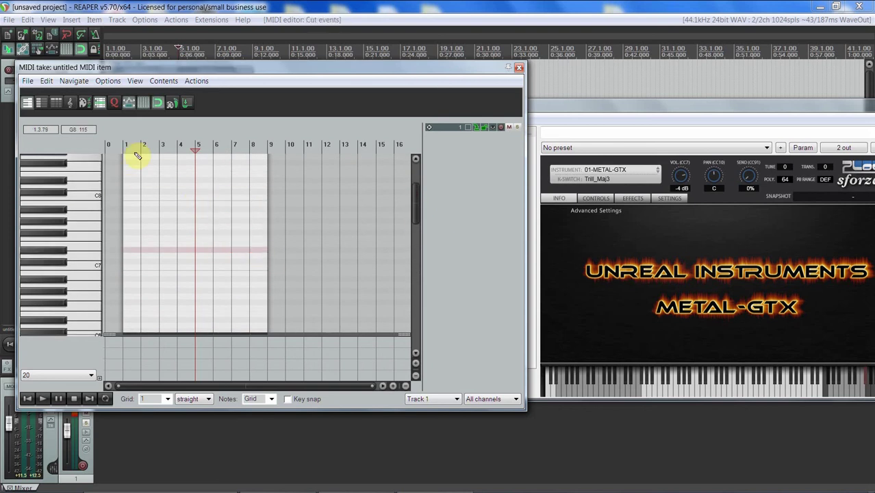
Play from bar 3 to hear Slide_Down, then scroll back down to the C1 keyswitches
{"action": "left_click", "coordinate": [161, 148]}
{"action": "key", "text": "space"}
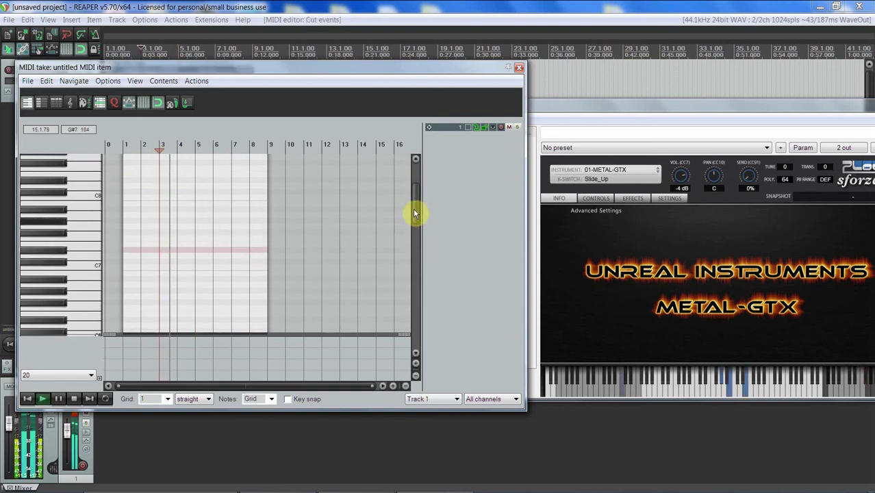
{"action": "left_click_drag", "start_coordinate": [416, 211], "coordinate": [434, 265]}
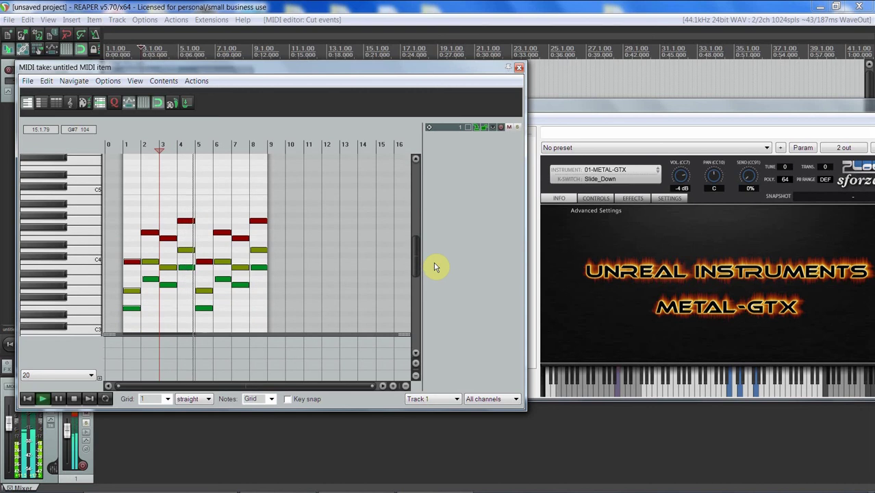
{"action": "key", "text": "space"}
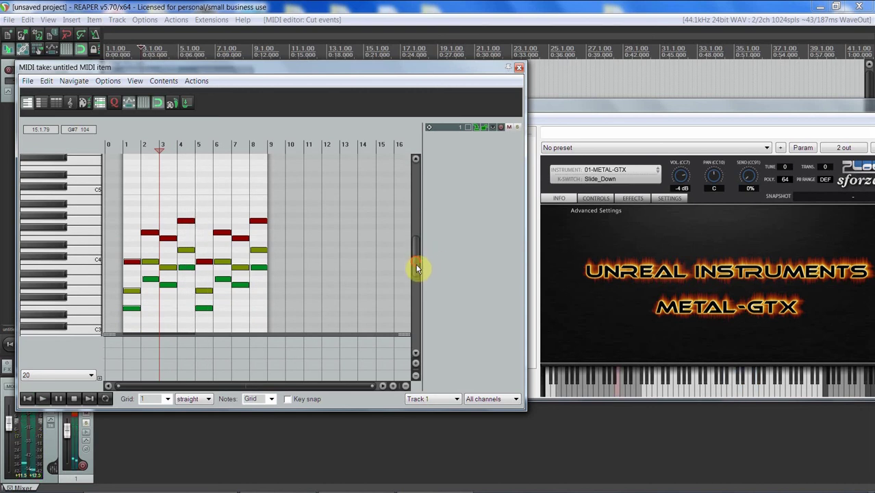
{"action": "left_click_drag", "start_coordinate": [416, 268], "coordinate": [420, 274]}
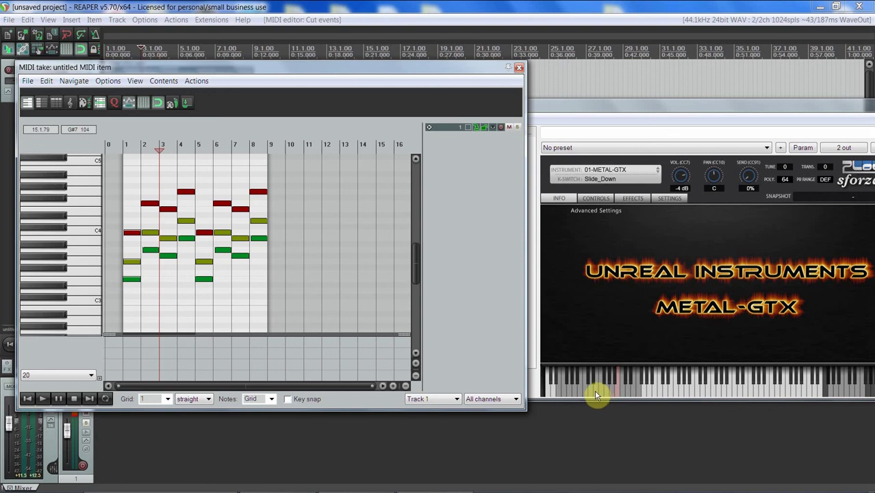
{"action": "left_click_drag", "start_coordinate": [416, 254], "coordinate": [419, 298]}
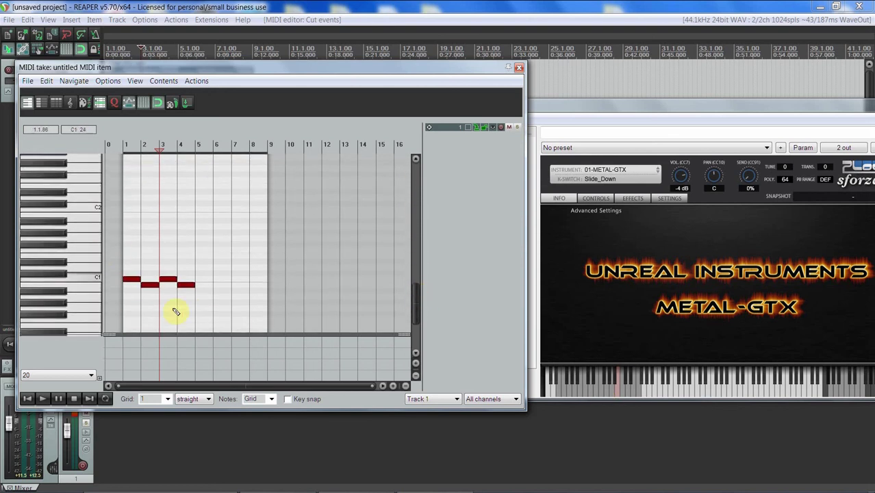
Show sforzando's full CONTROLS page, then stop the screen recording
{"action": "left_click", "coordinate": [604, 200]}
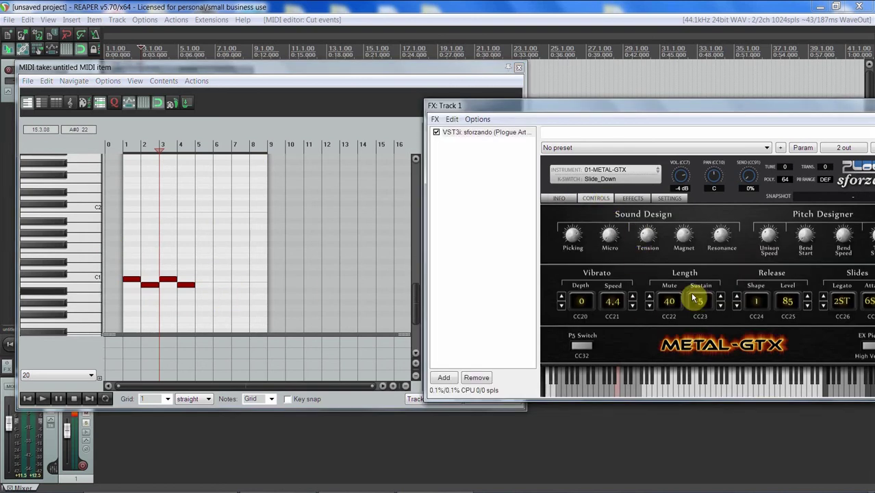
{"action": "left_click_drag", "start_coordinate": [669, 111], "coordinate": [587, 108]}
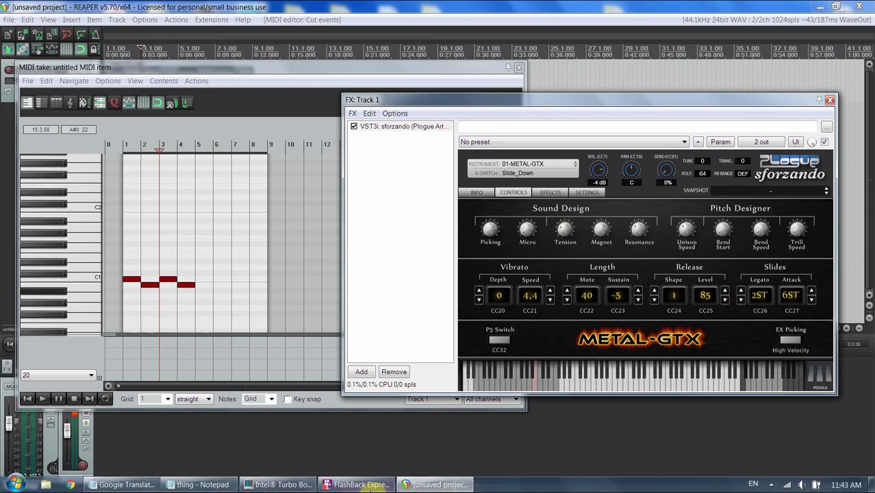
{"action": "left_click", "coordinate": [361, 485]}
{"action": "left_click", "coordinate": [391, 171]}
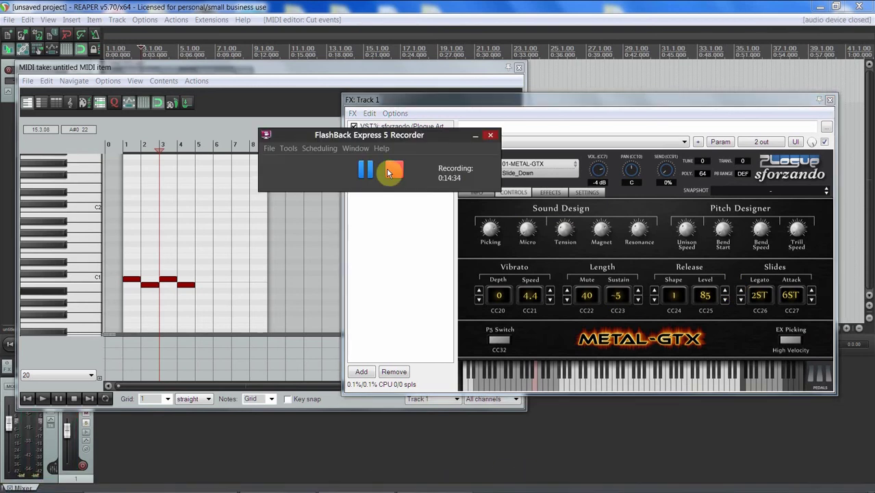